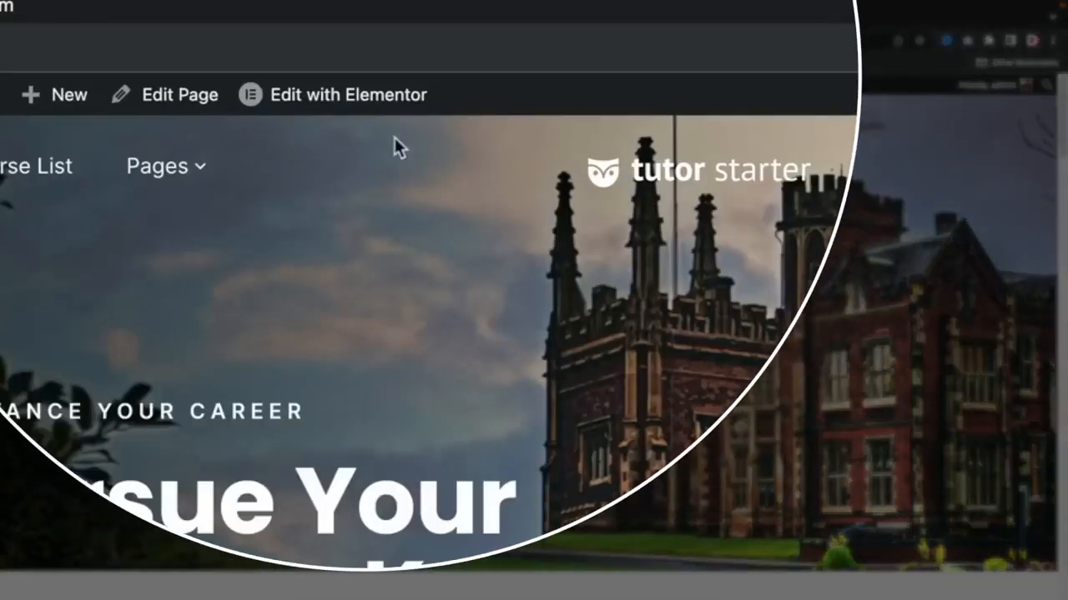
Step: Open the home page in Elementor, recreate the site's missing default kit, and save the Elementor tools settings
mouse_move(348, 88)
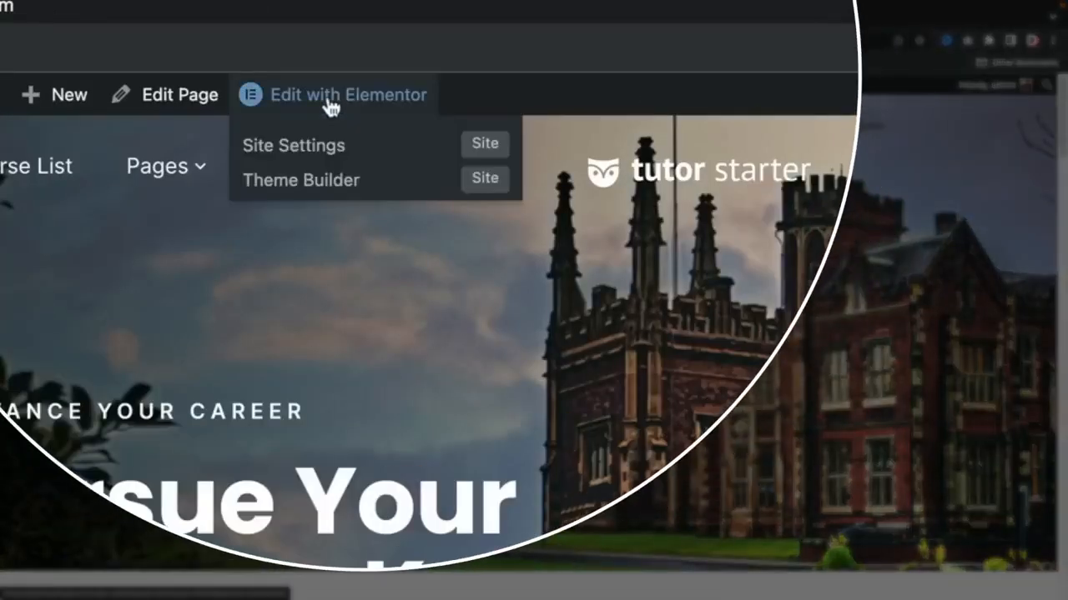
click(329, 98)
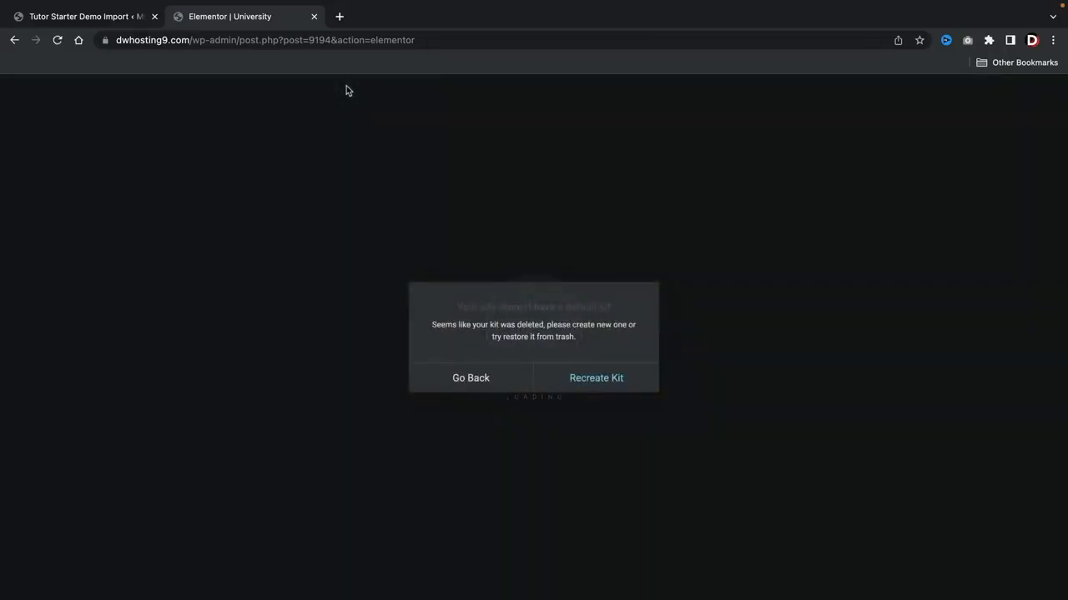
click(592, 380)
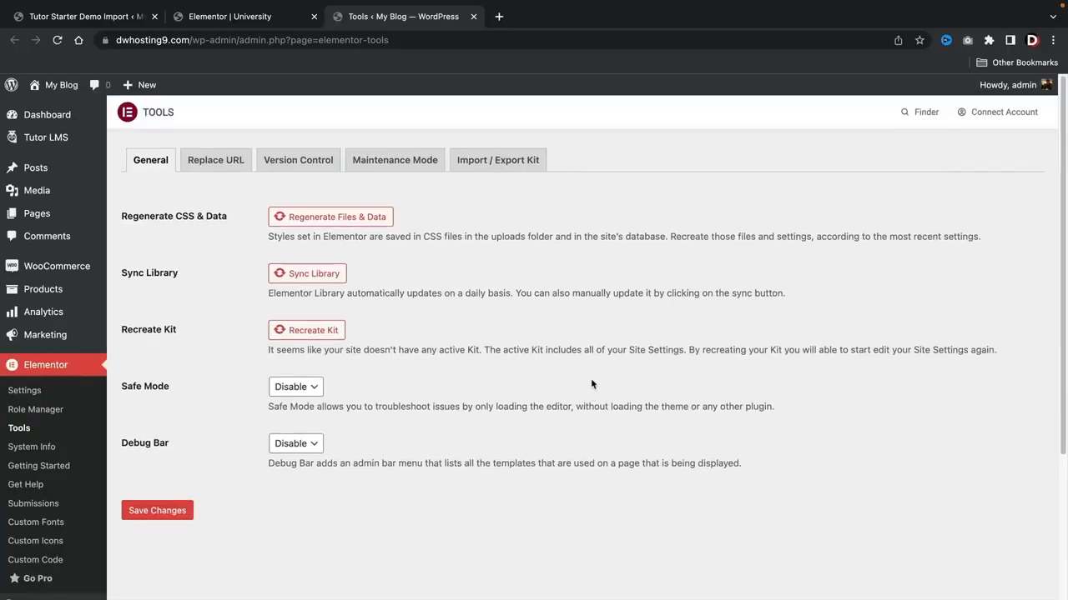
click(309, 333)
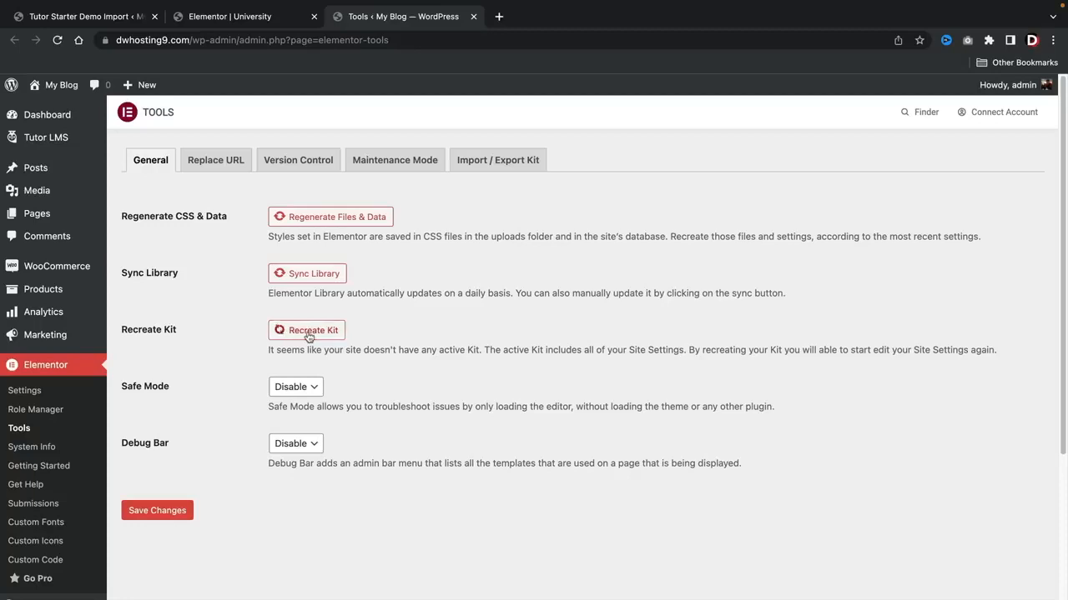
click(174, 513)
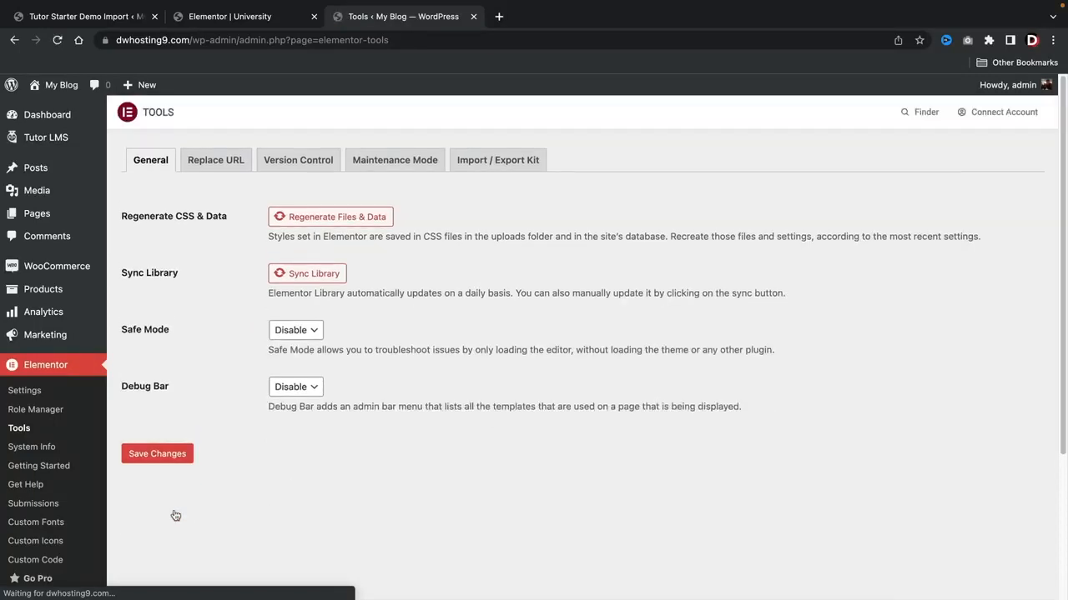
Step: Return to the site's home page and open it for editing with Elementor
mouse_move(57, 85)
click(60, 112)
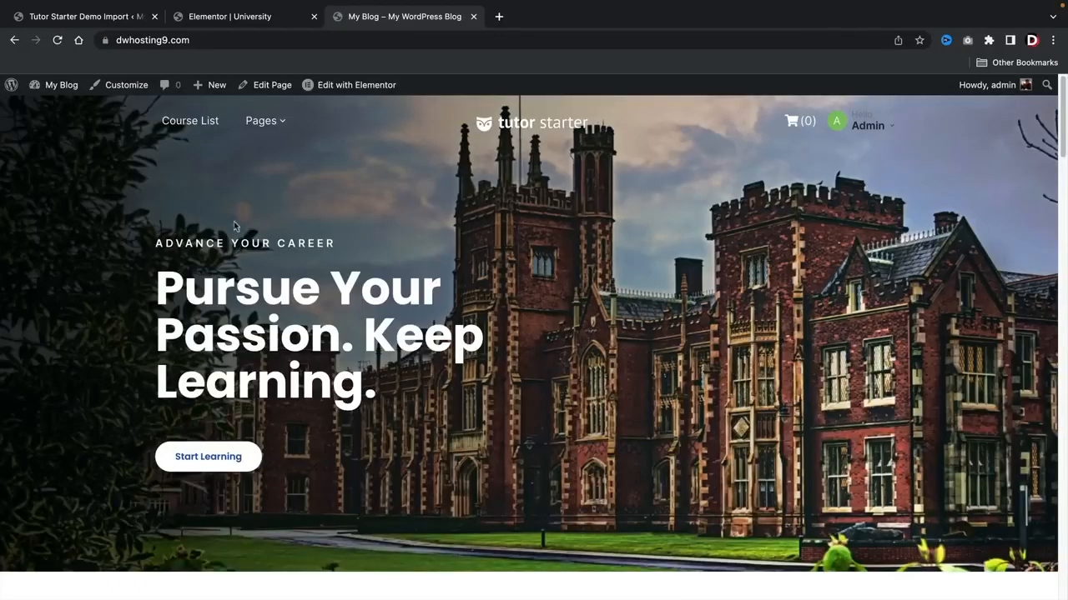
click(362, 92)
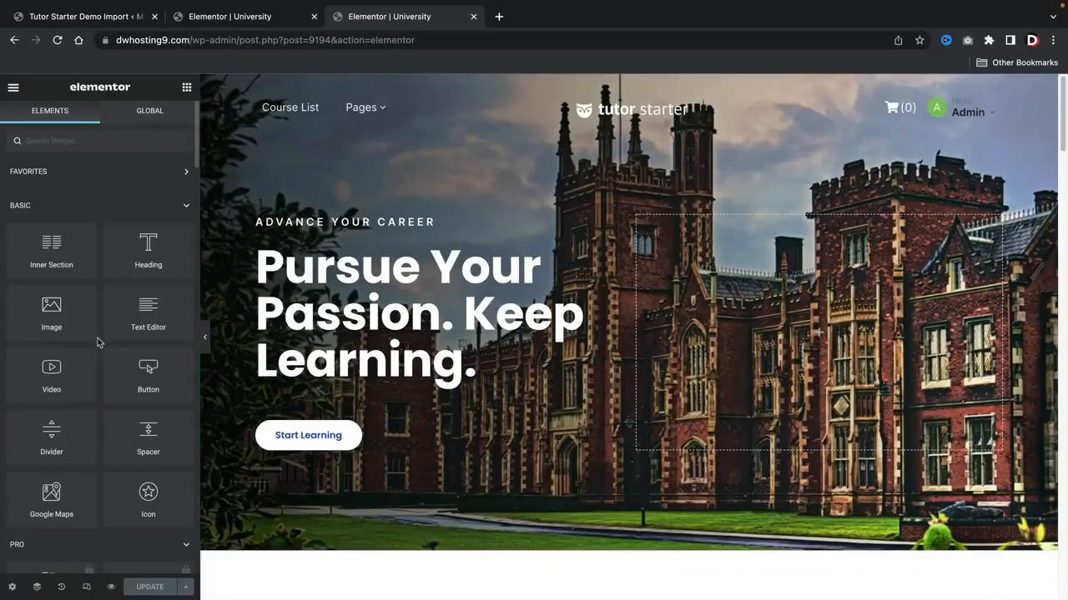
Step: Add an Image widget to the empty column beside the "Pursue Your Passion. Keep Learning." heading
scroll(105, 314, down, 6)
scroll(104, 315, down, 10)
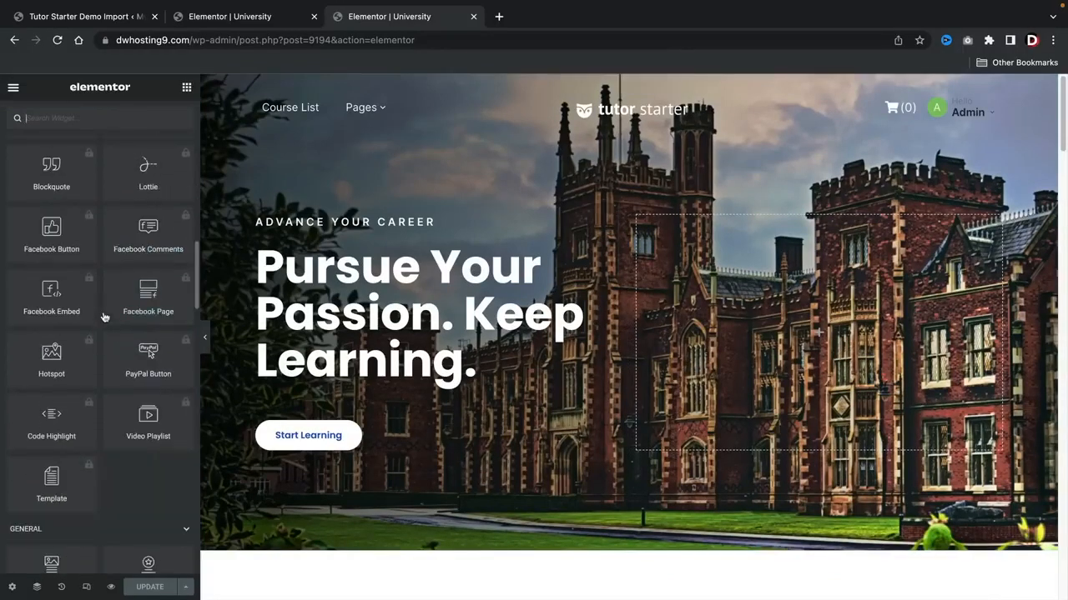
scroll(103, 313, down, 10)
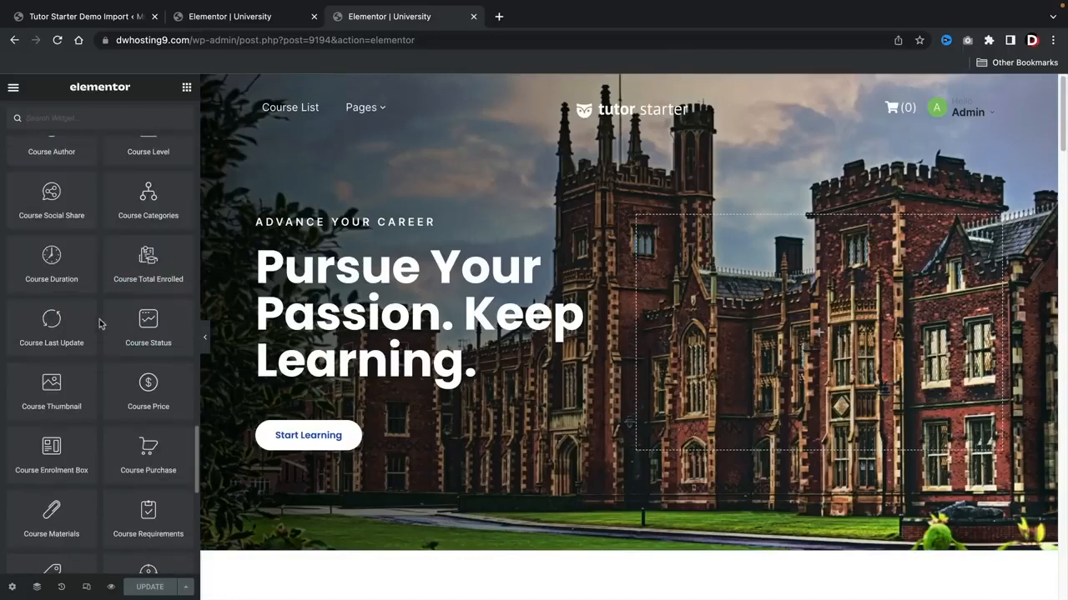
scroll(124, 412, up, 15)
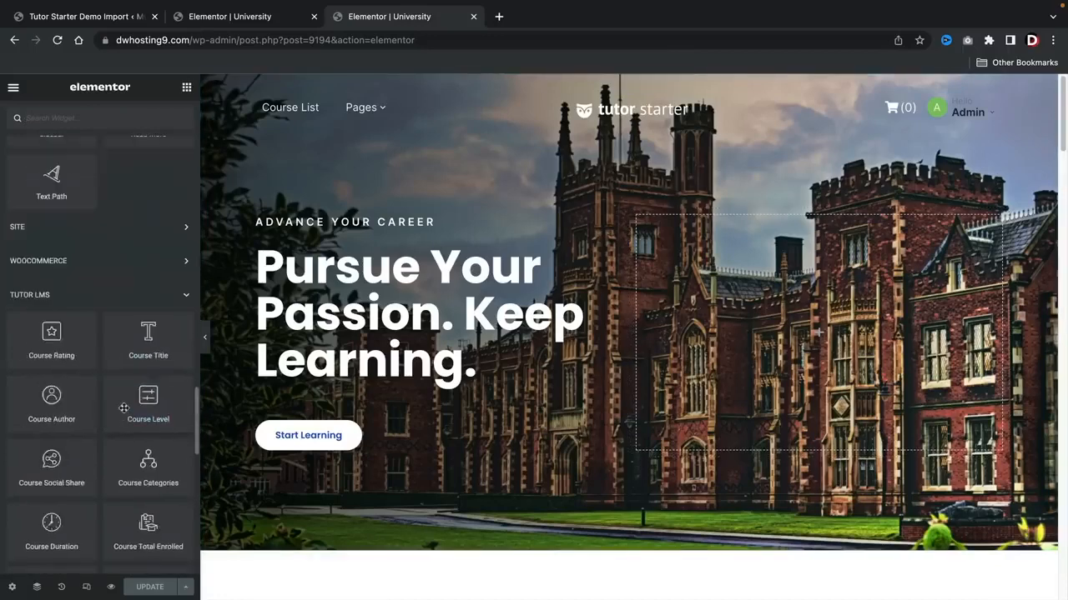
scroll(123, 412, up, 5)
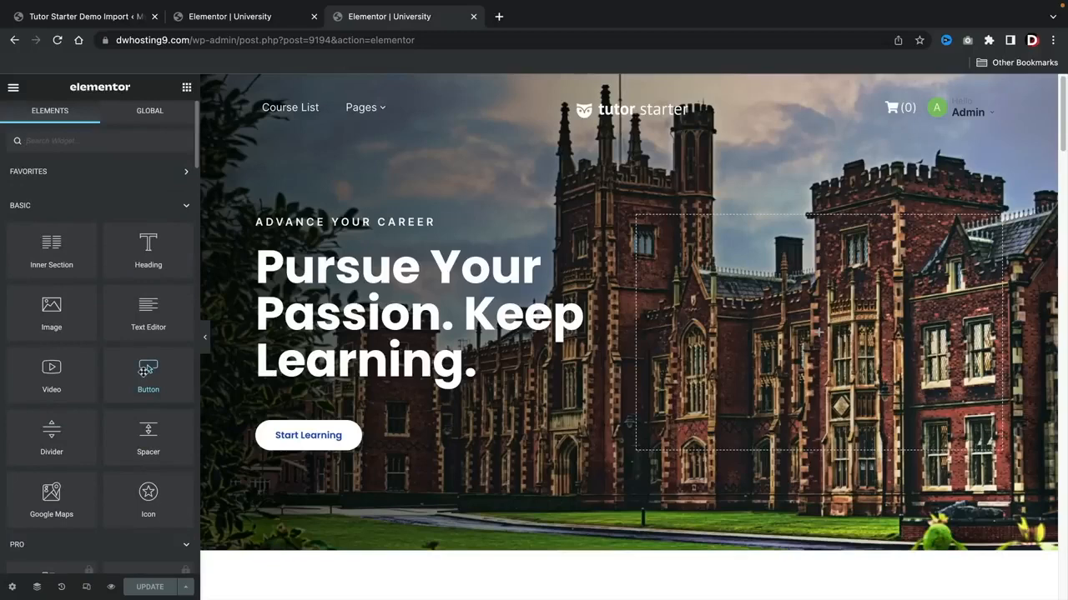
drag(48, 311, 812, 325)
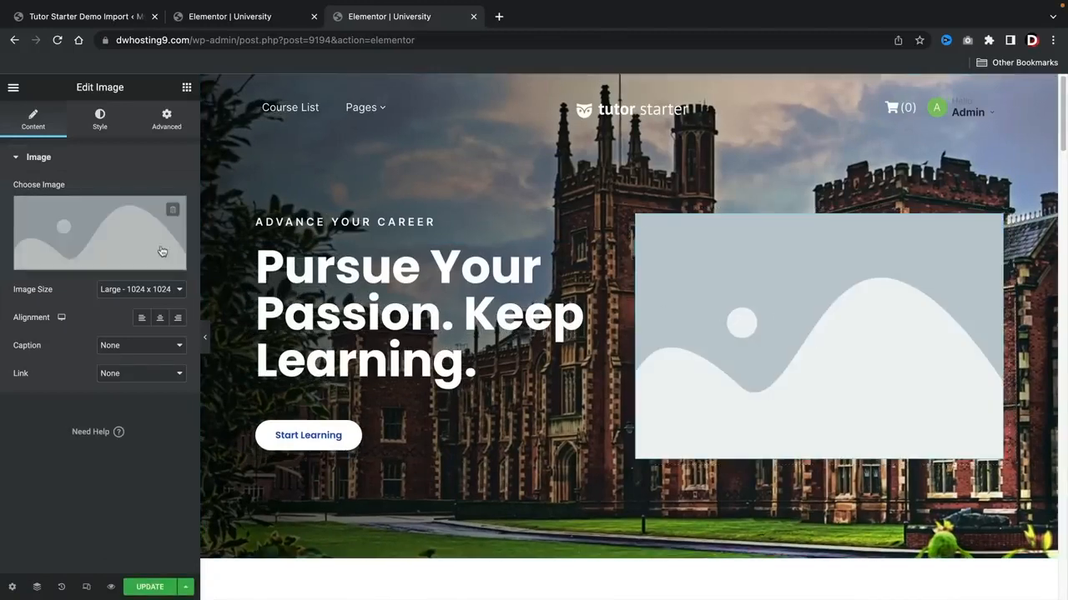
Step: Fill the new Image widget with the yellow camera picture tstarter-course-1.png from the media library
click(74, 236)
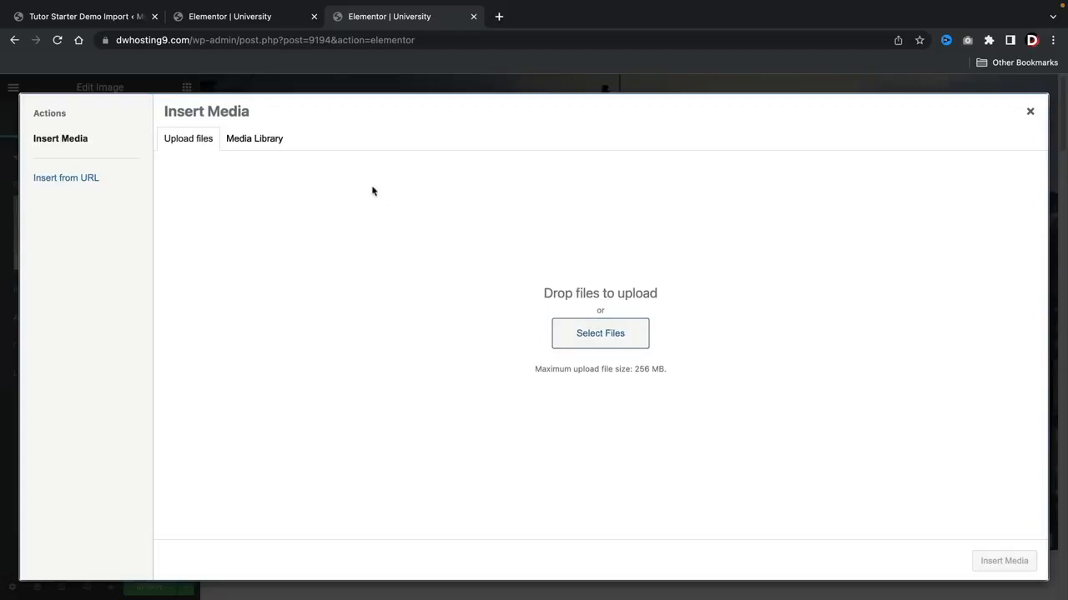
click(267, 144)
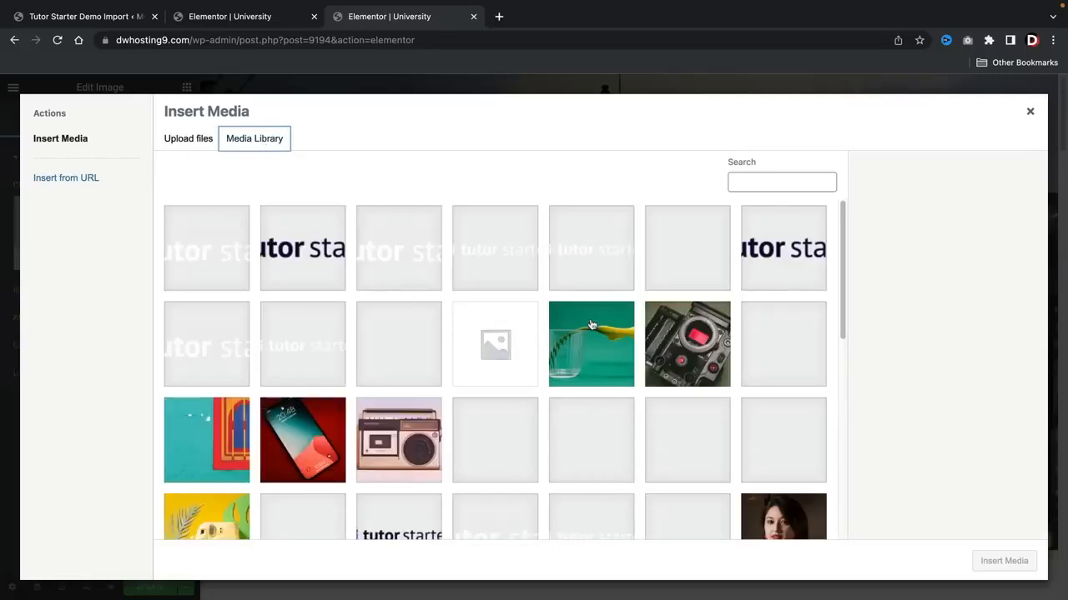
scroll(588, 328, down, 3)
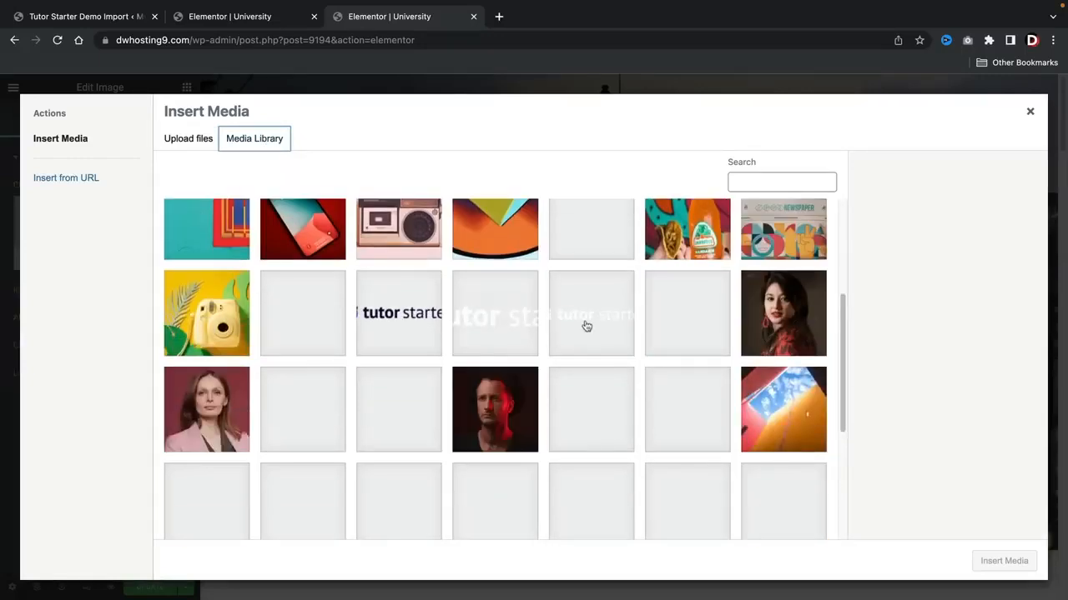
click(218, 315)
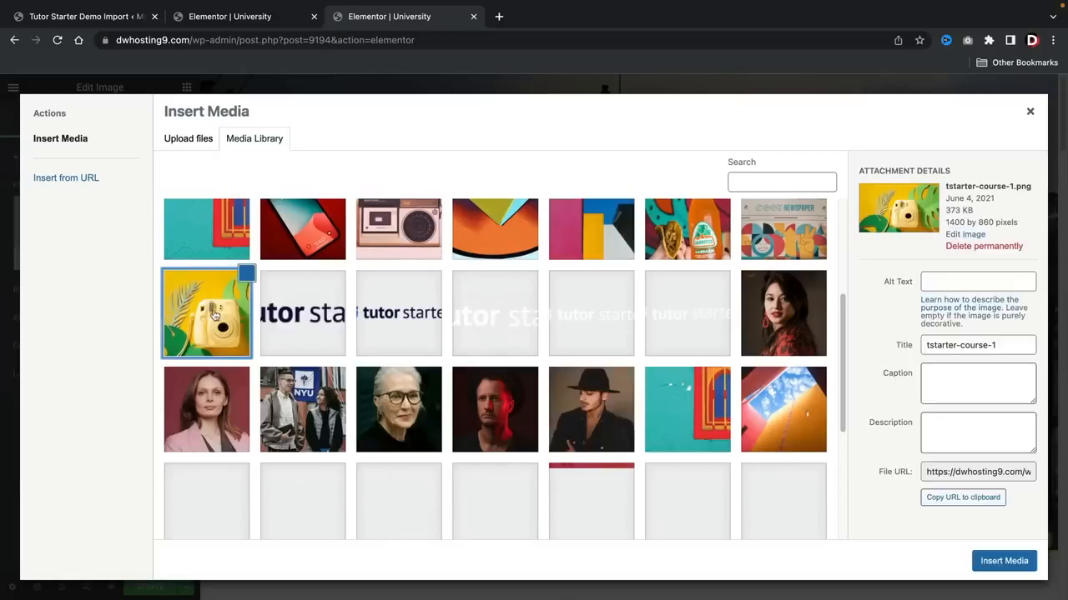
click(1004, 561)
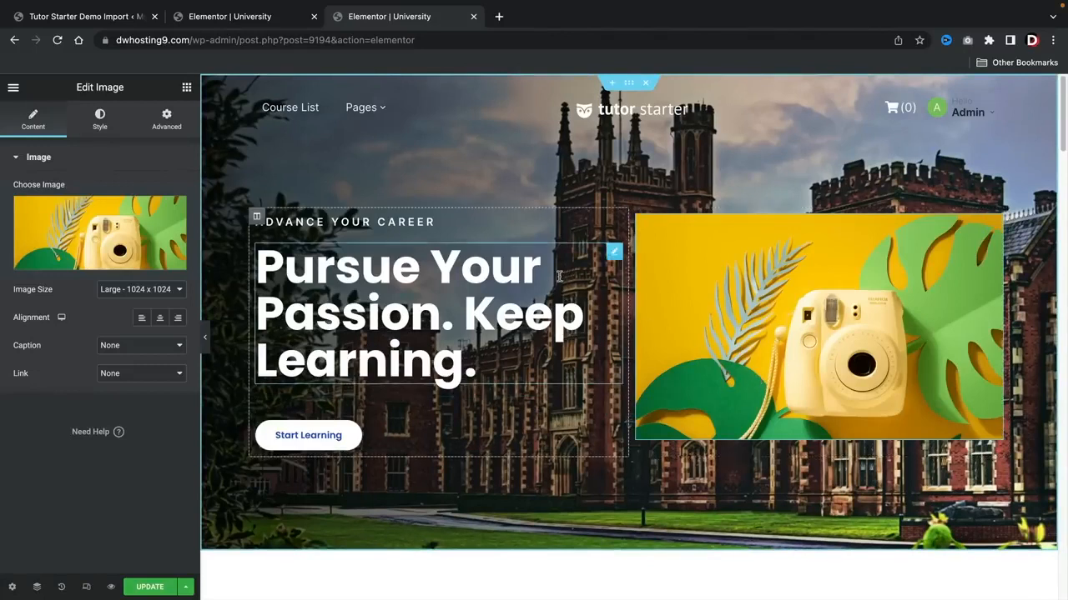
Step: Add a Button widget directly below the camera image in the hero section
click(187, 87)
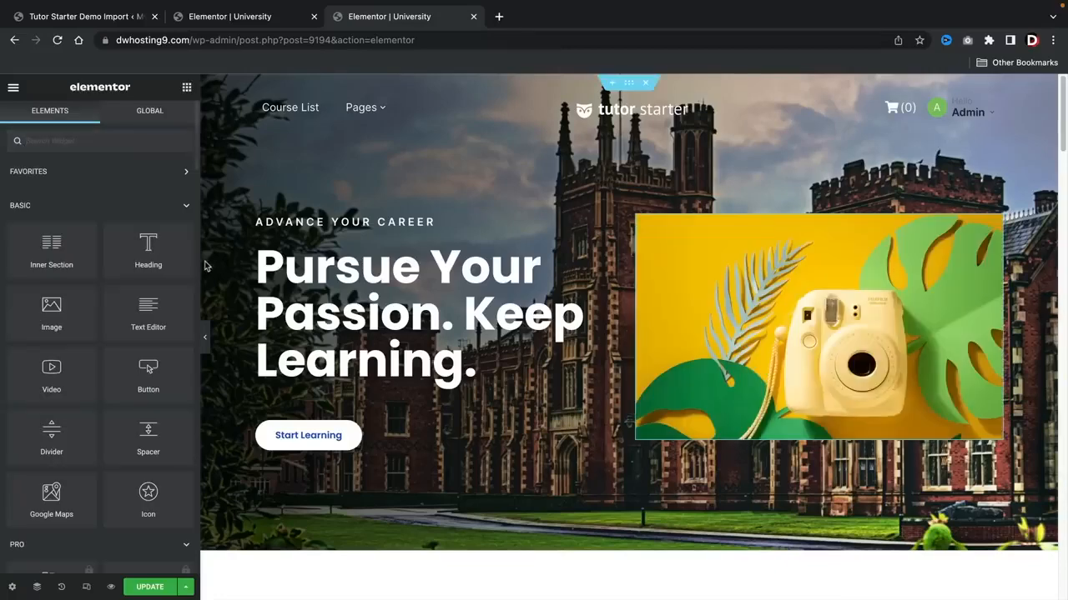
scroll(420, 469, down, 1)
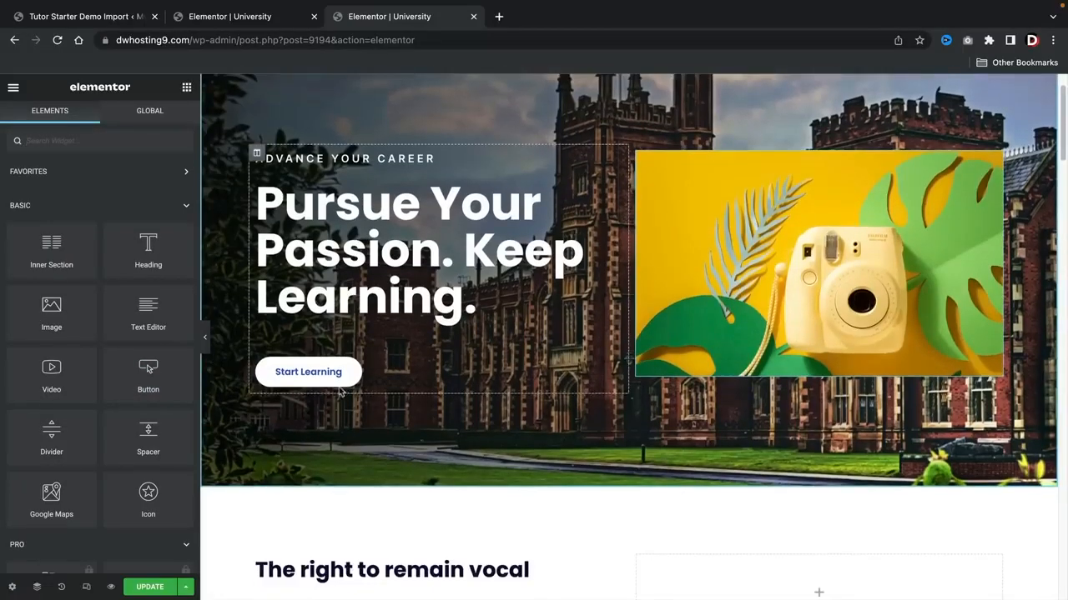
drag(159, 369, 830, 380)
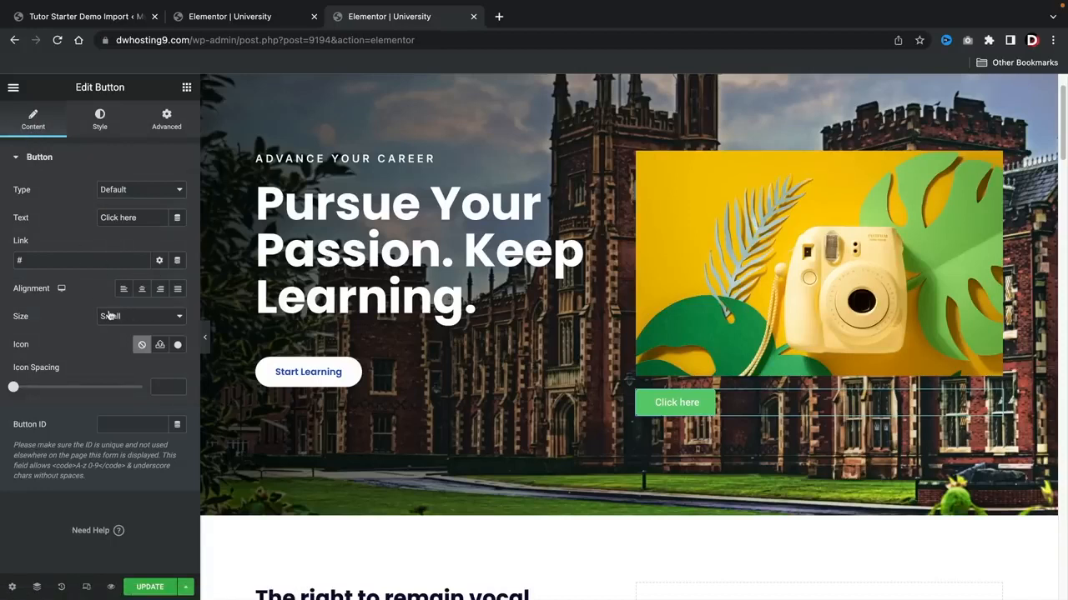
Step: Set the new button's text to "buy this" and center it under the camera image
triple_click(130, 218)
text(buy this)
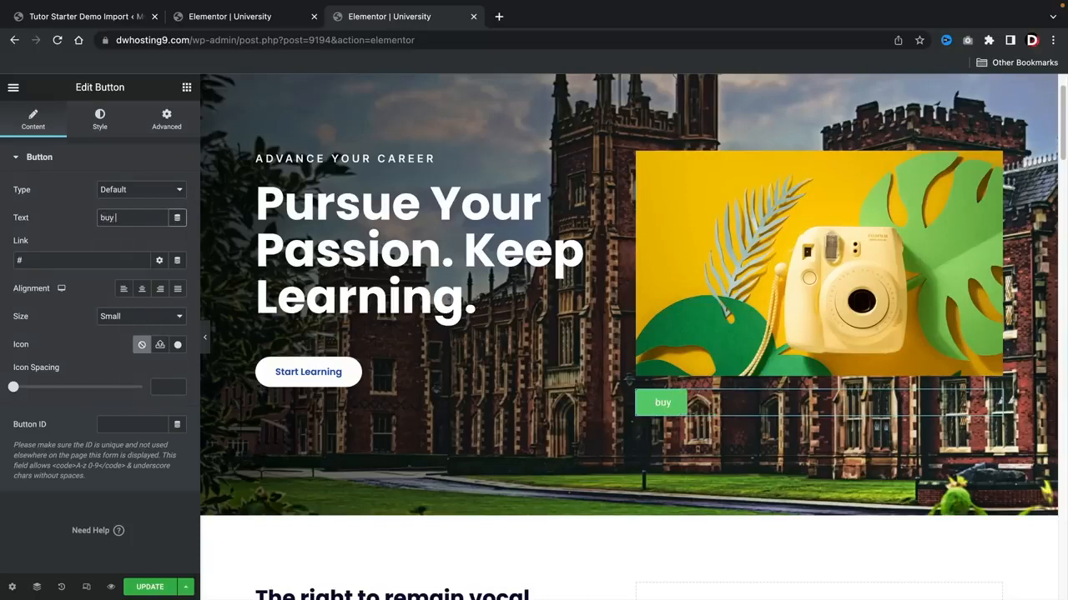
click(74, 256)
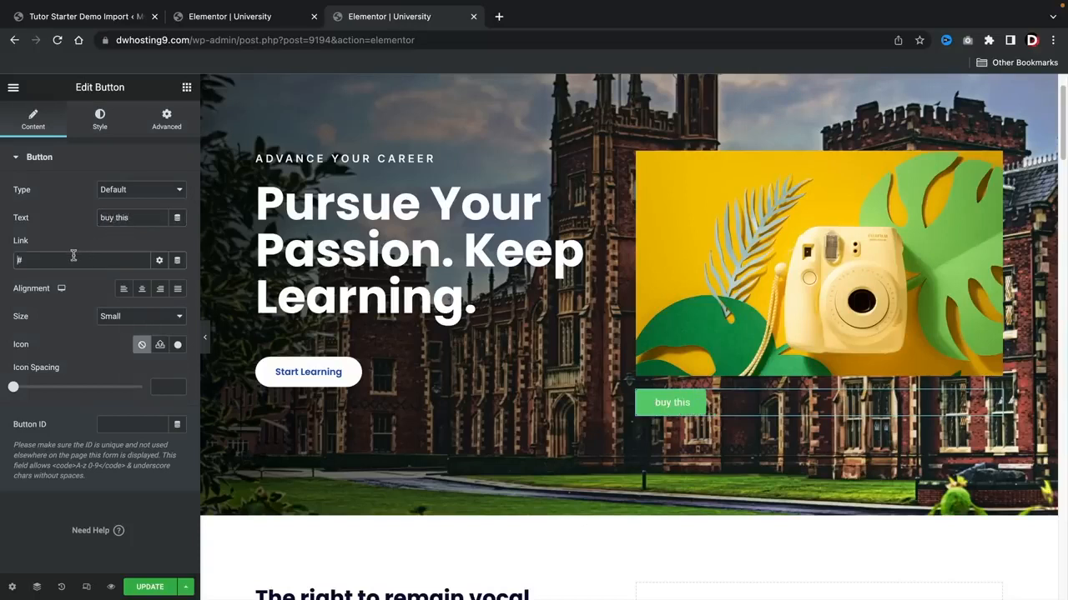
click(142, 290)
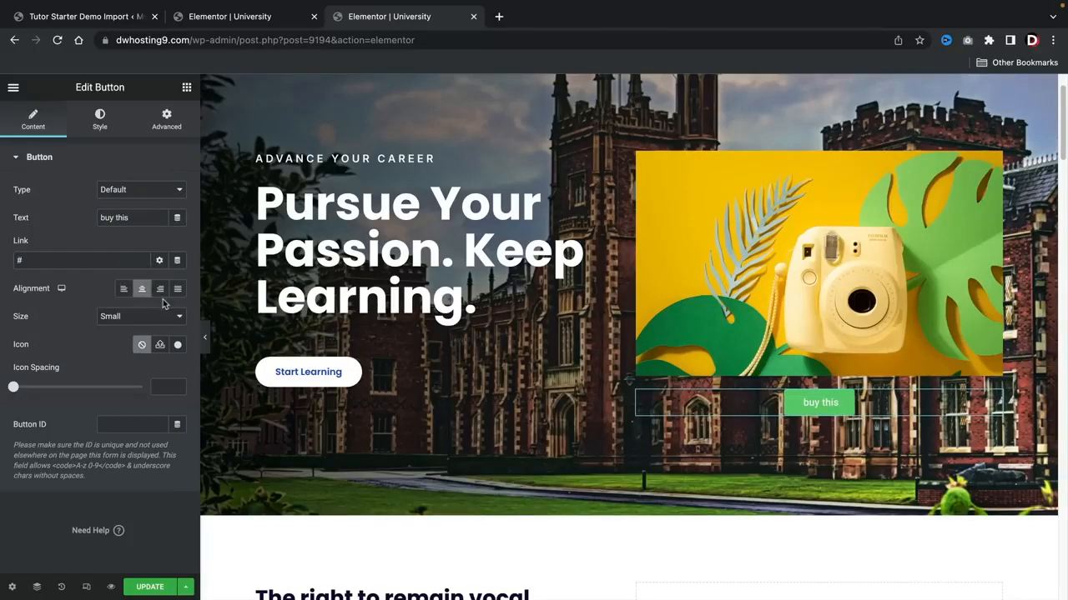
click(157, 292)
click(142, 289)
Step: Set the "buy this" button's size to Medium and insert the Bell icon from the icon library
click(138, 316)
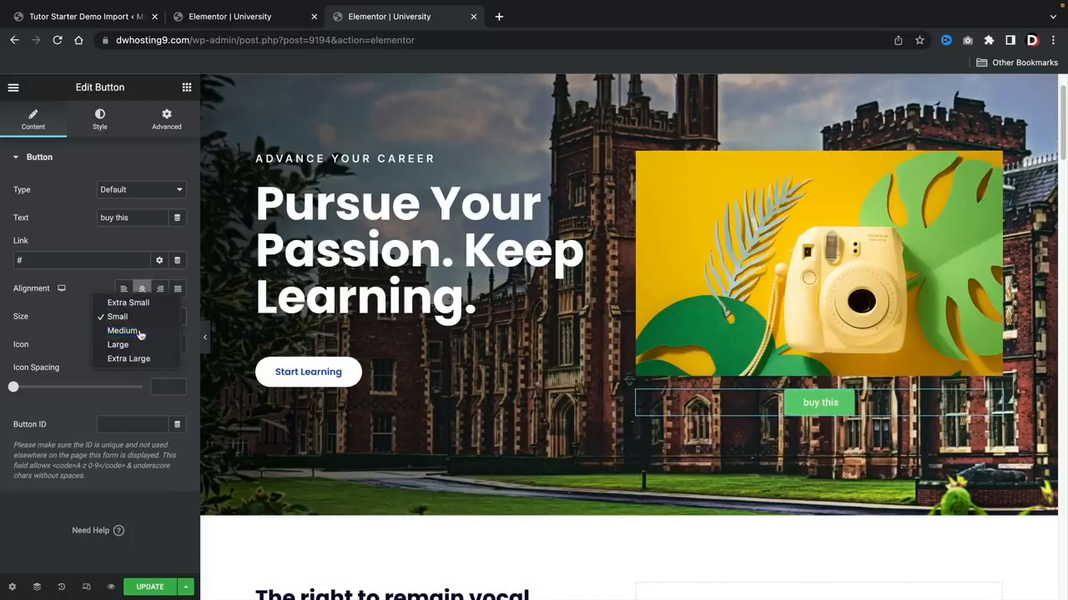
click(140, 333)
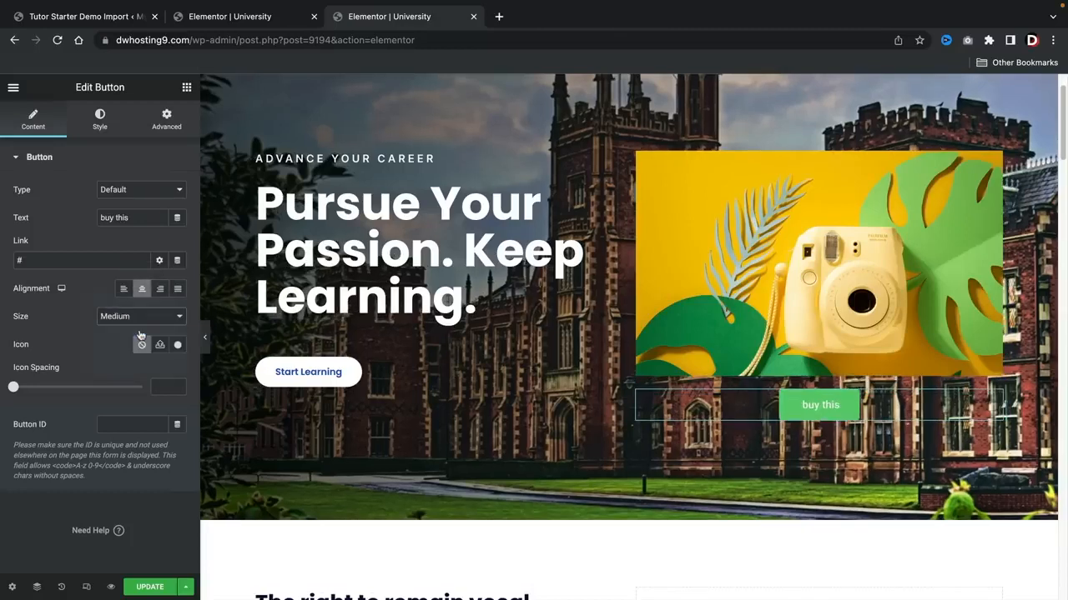
click(176, 350)
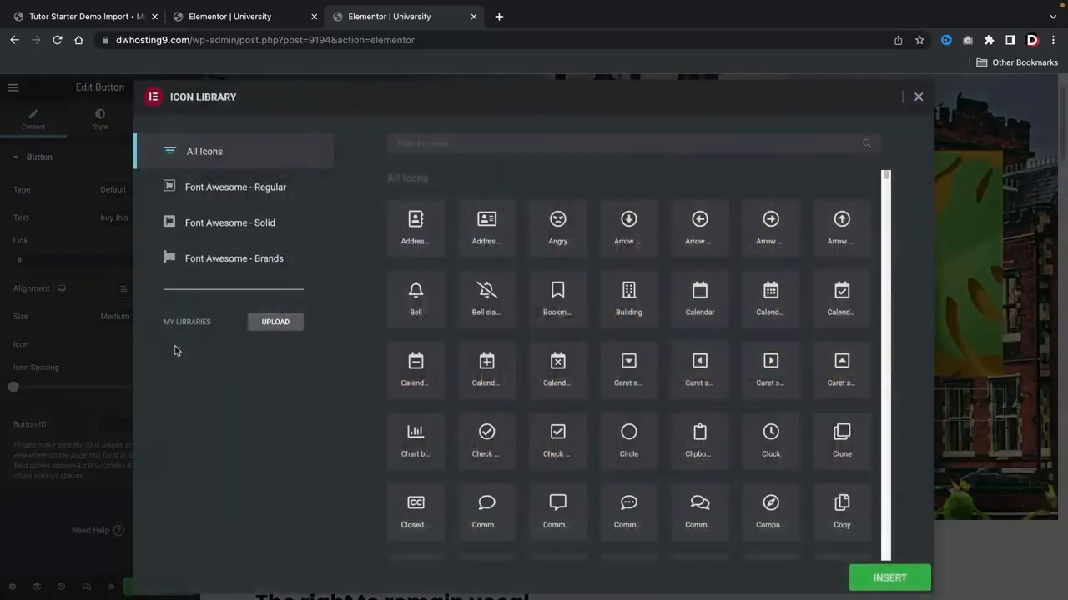
click(410, 311)
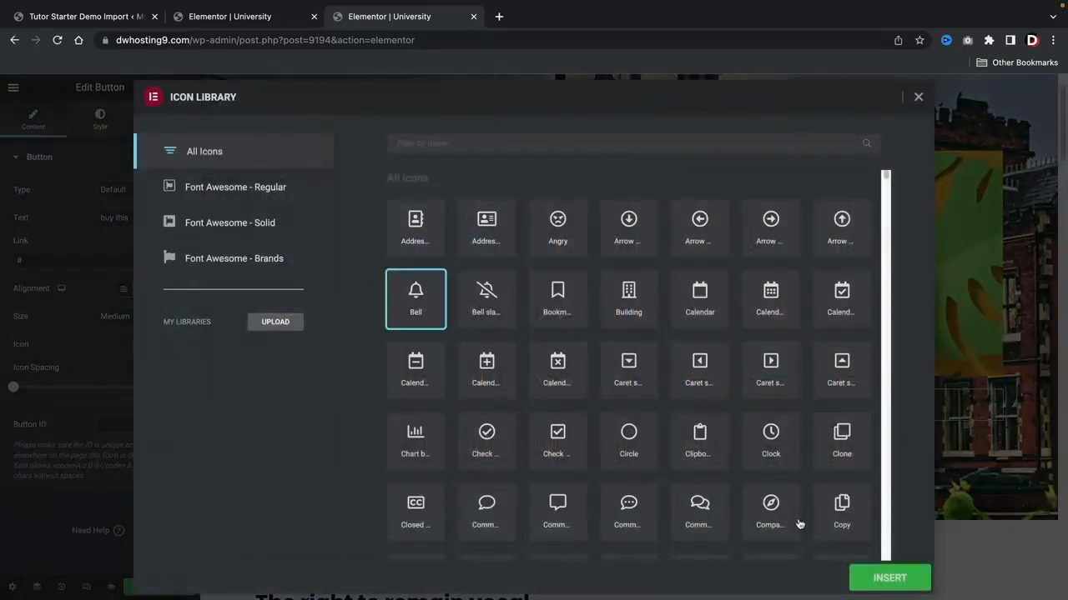
click(889, 578)
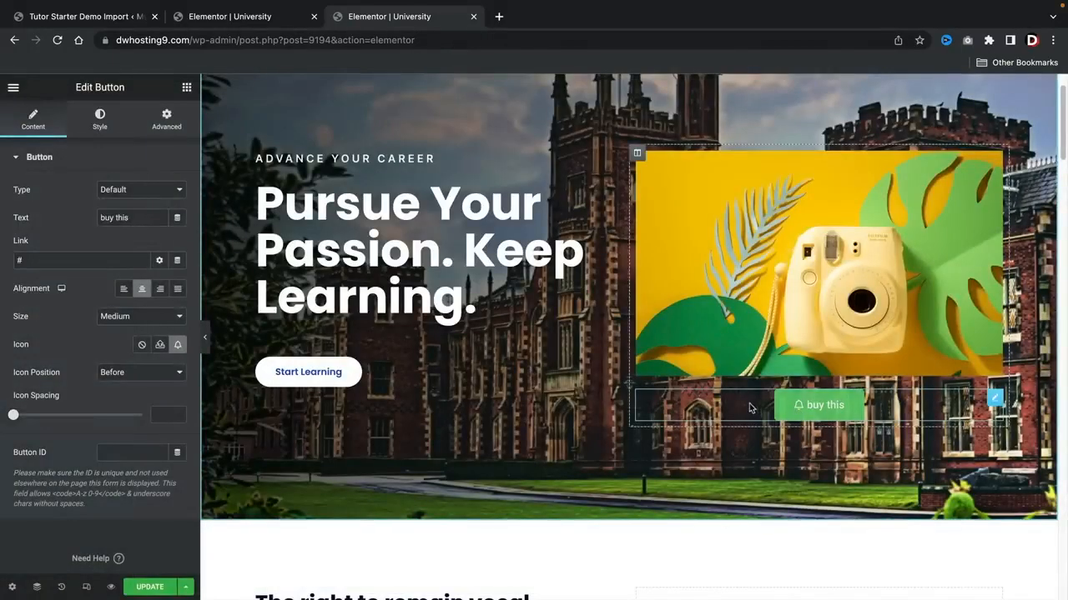
Step: Change the "buy this" button's background color to a bright magenta pink
click(100, 121)
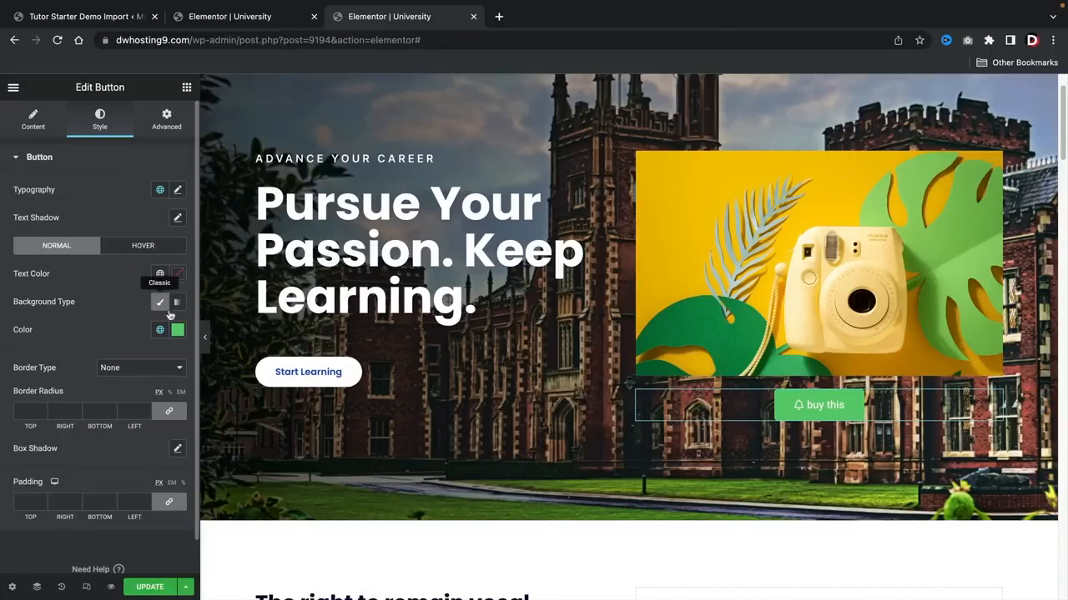
click(178, 329)
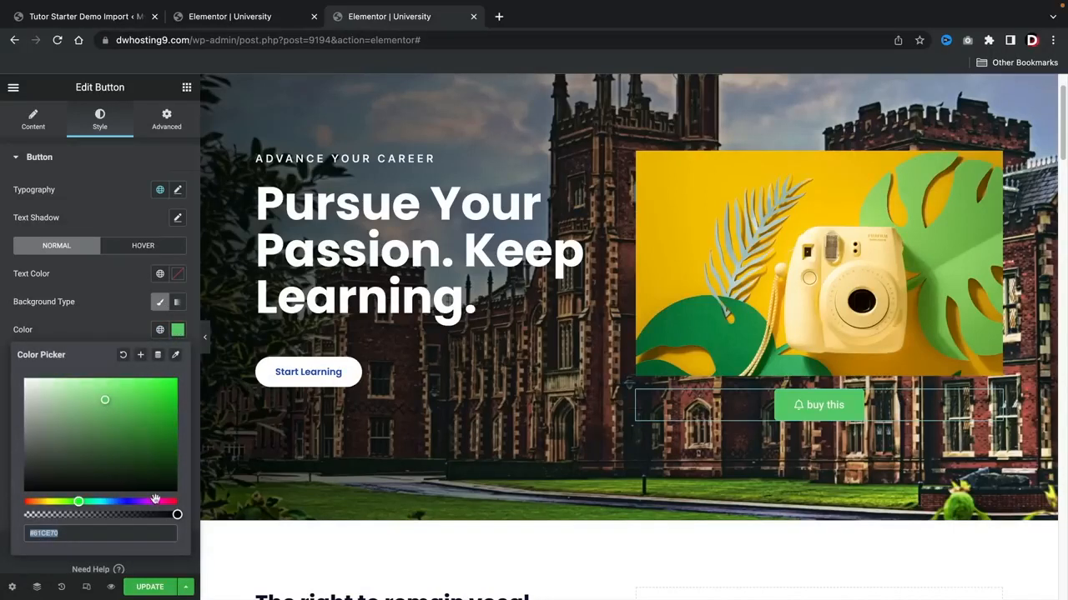
click(163, 501)
click(142, 417)
click(152, 384)
drag(152, 383, 172, 385)
click(114, 281)
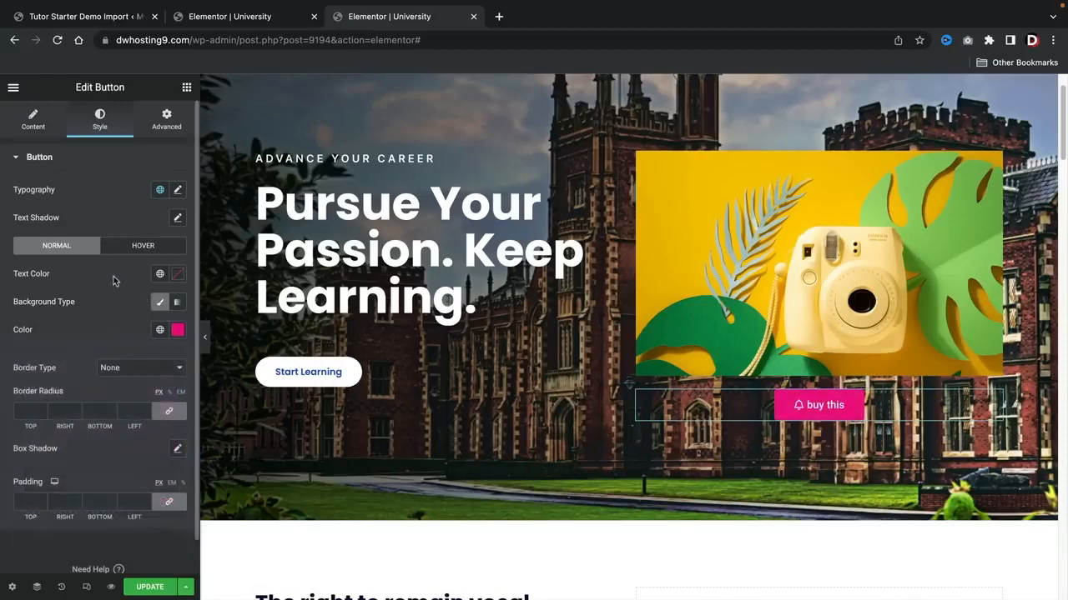
Step: Set the "buy this" button's typography to the Poppins font family with Bold weight
click(177, 191)
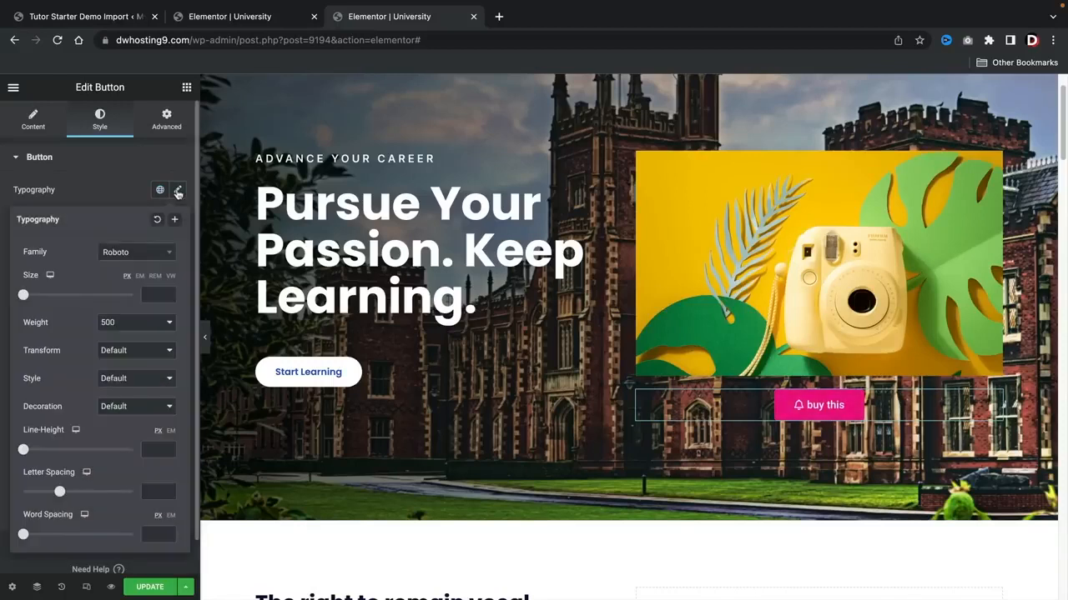
click(146, 254)
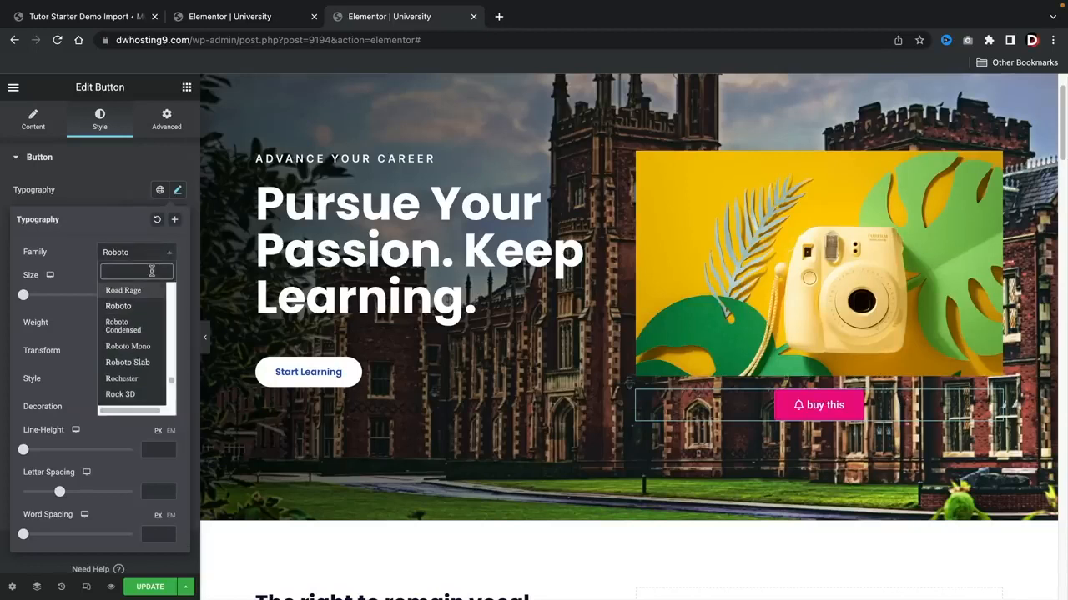
text(poppin)
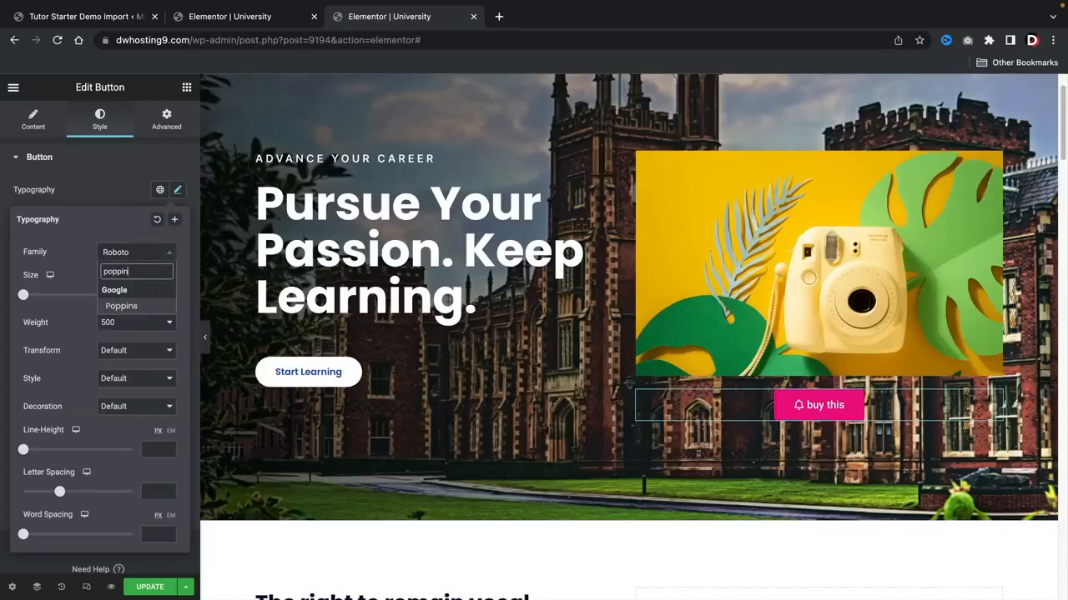
click(143, 304)
click(133, 324)
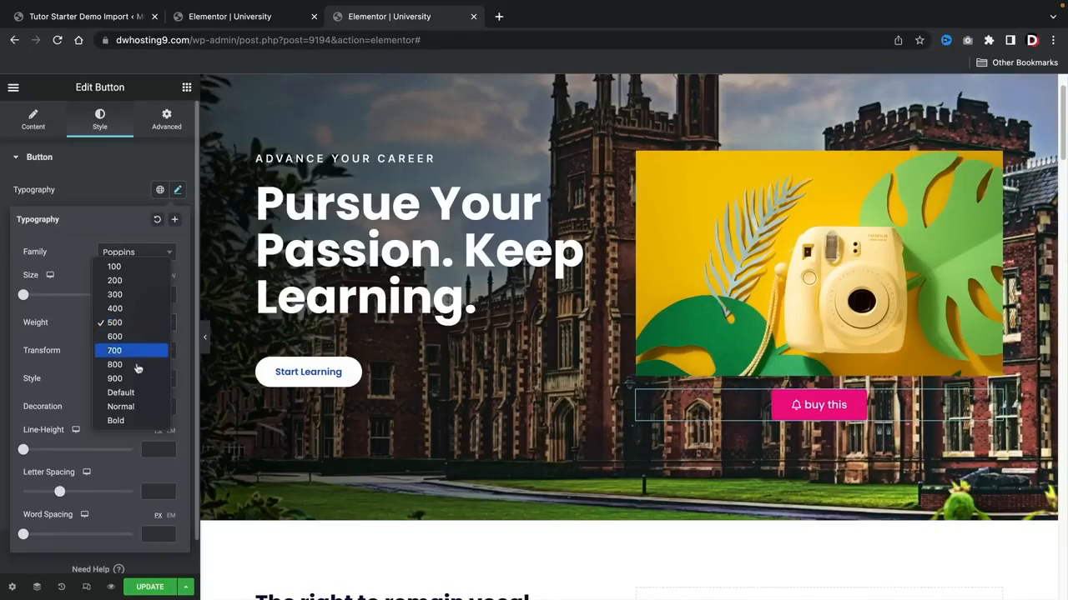
click(131, 421)
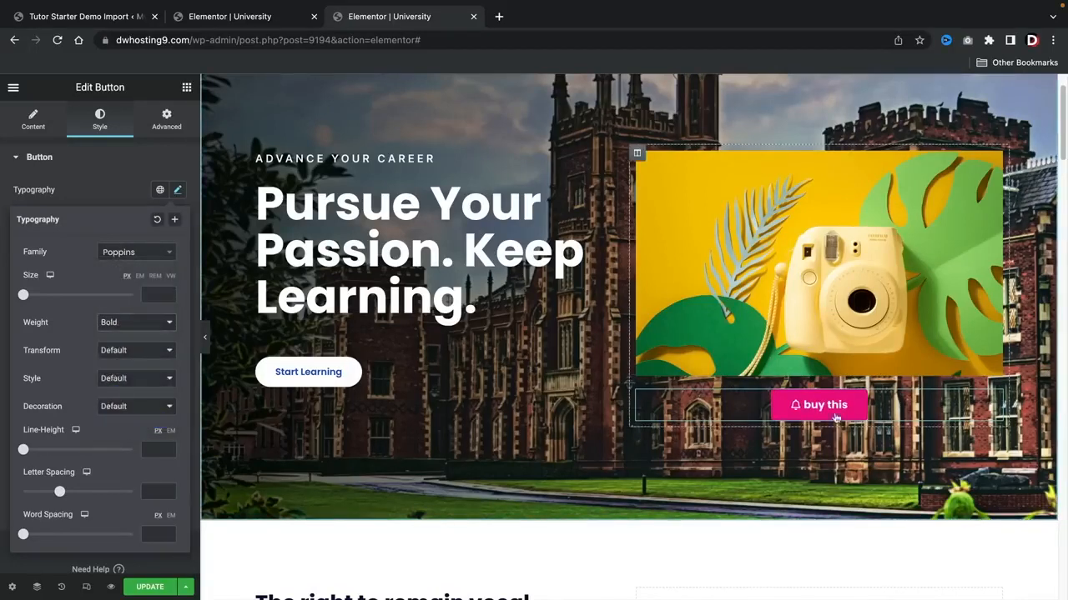
scroll(105, 417, down, 1)
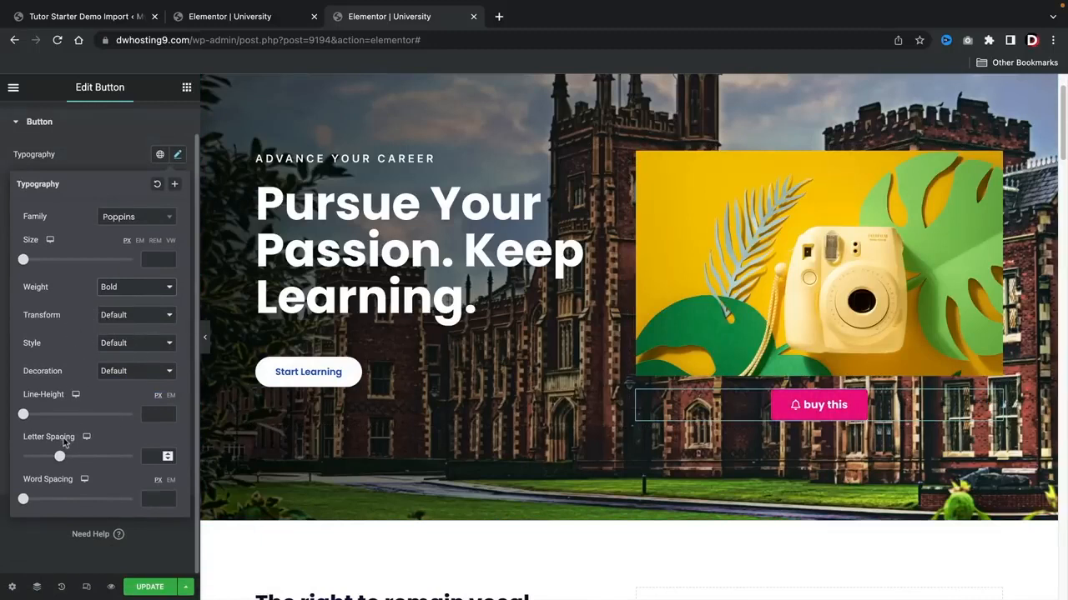
scroll(64, 443, up, 1)
click(125, 177)
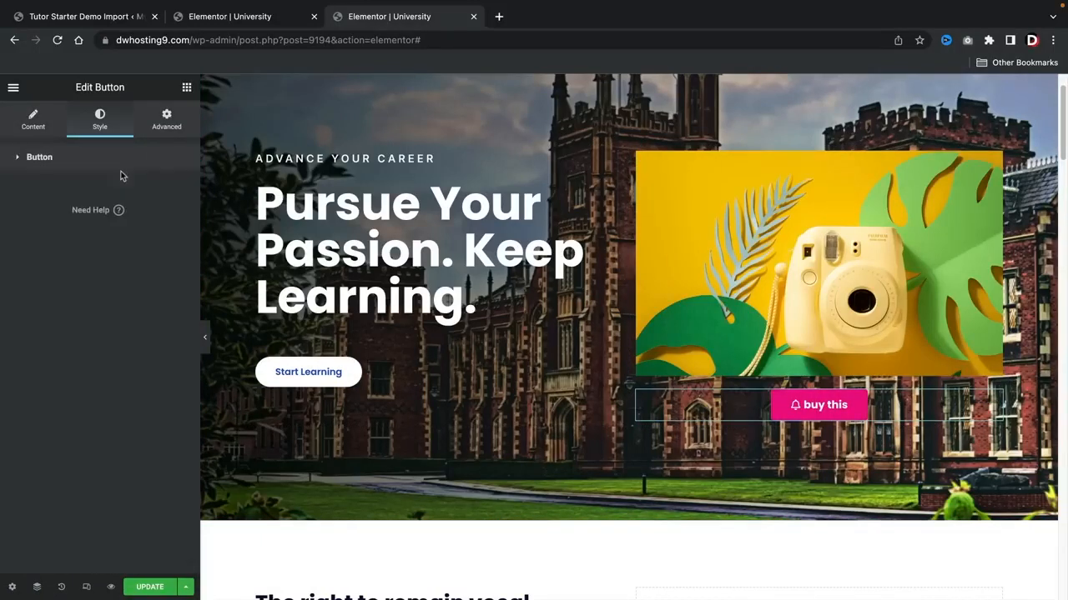
Step: Apply the Fade In entrance animation to the "buy this" button in its motion effects
click(166, 130)
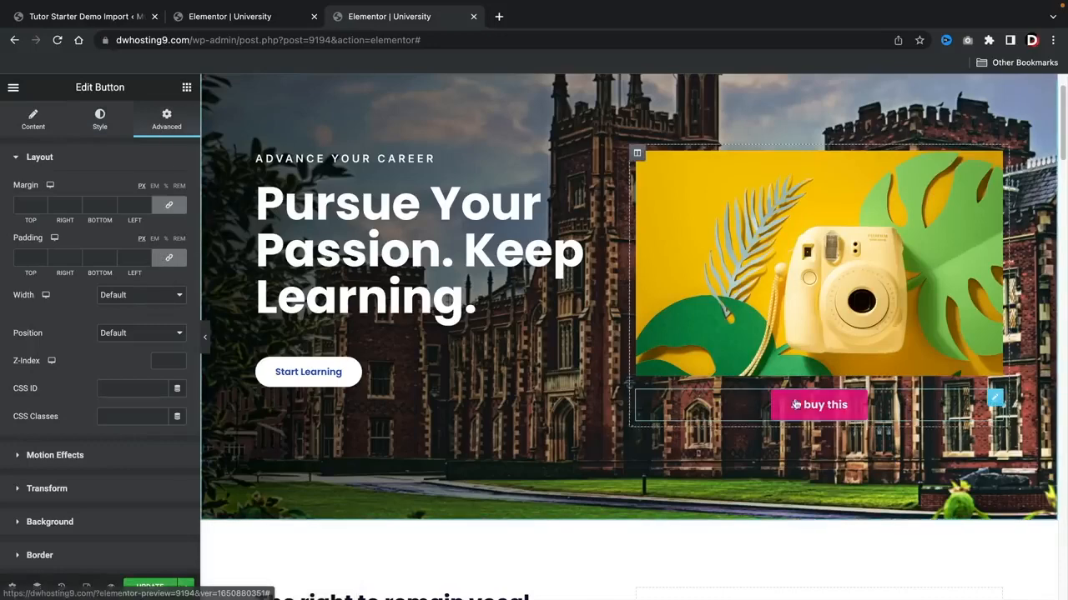
scroll(112, 421, down, 1)
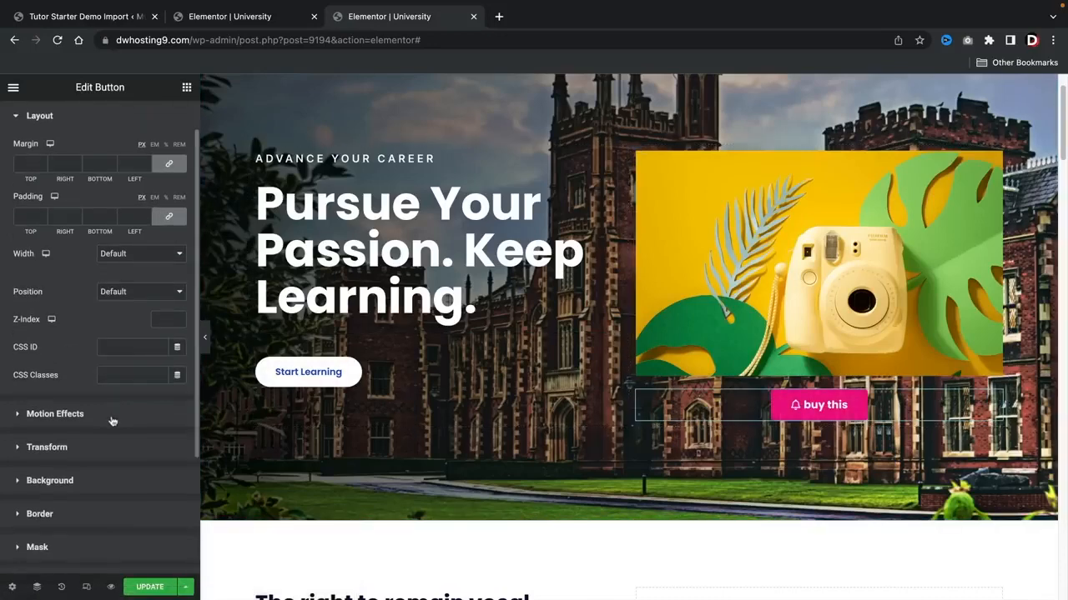
click(68, 420)
click(91, 242)
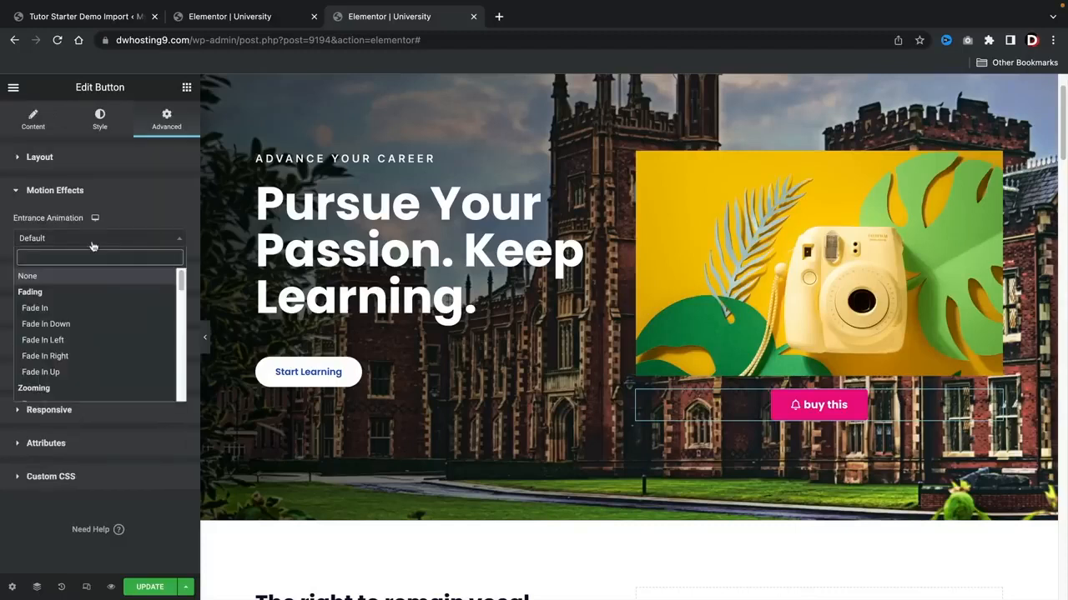
click(79, 307)
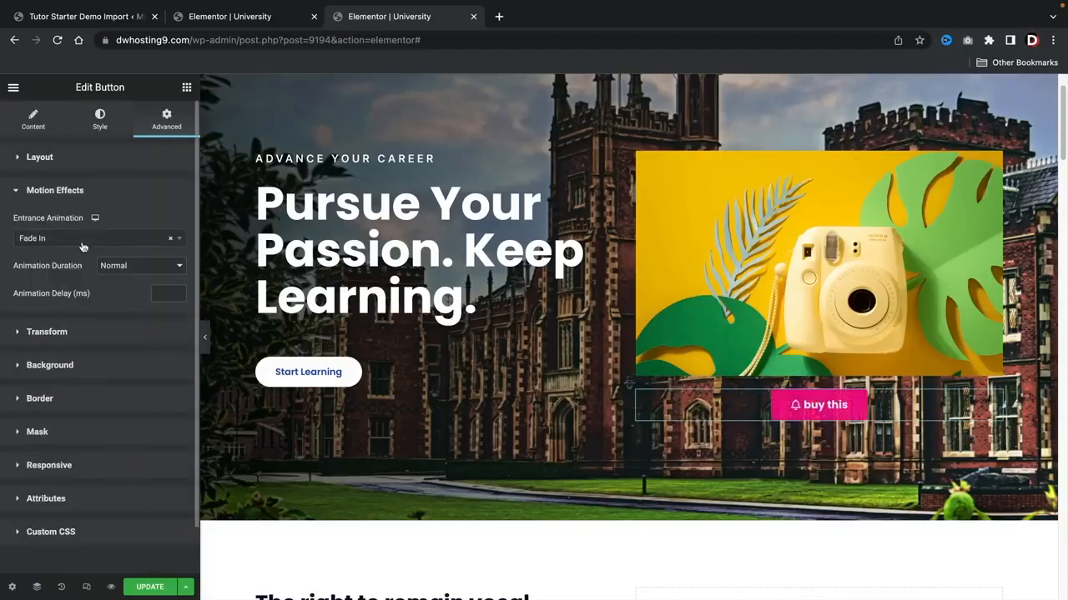
Step: Try the Slide In Down and Rotate In entrance animations on the "buy this" button
click(84, 240)
scroll(75, 319, down, 5)
click(66, 342)
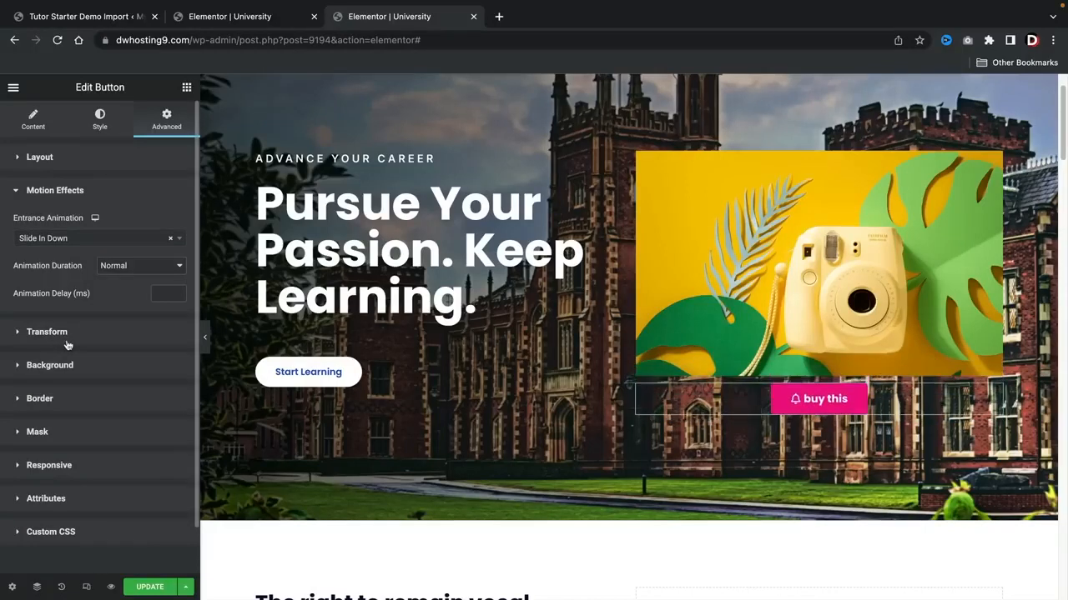
scroll(68, 344, down, 1)
click(95, 193)
scroll(88, 288, down, 2)
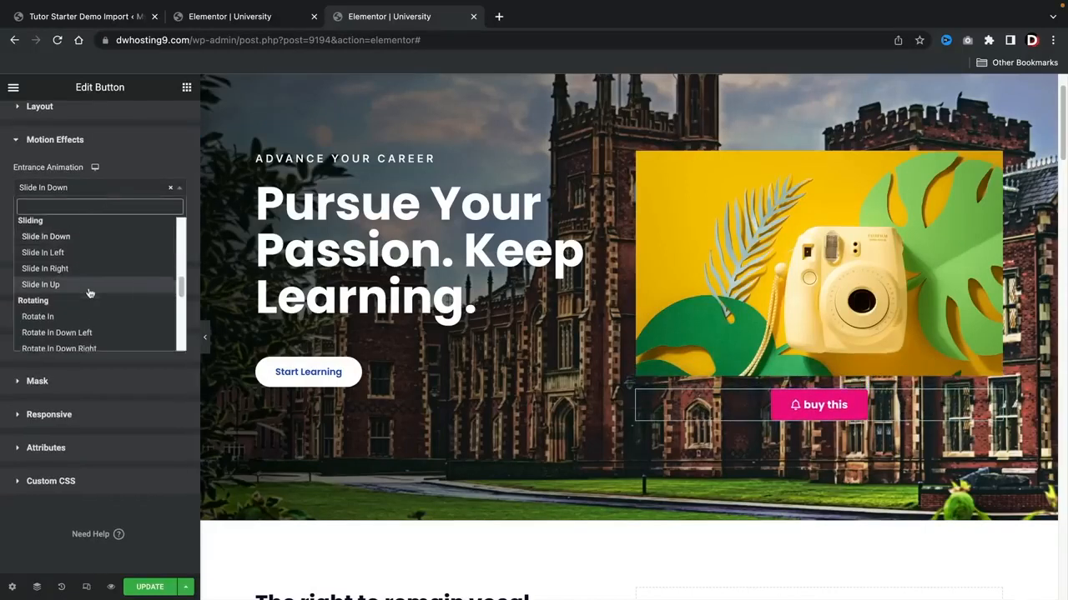
click(88, 297)
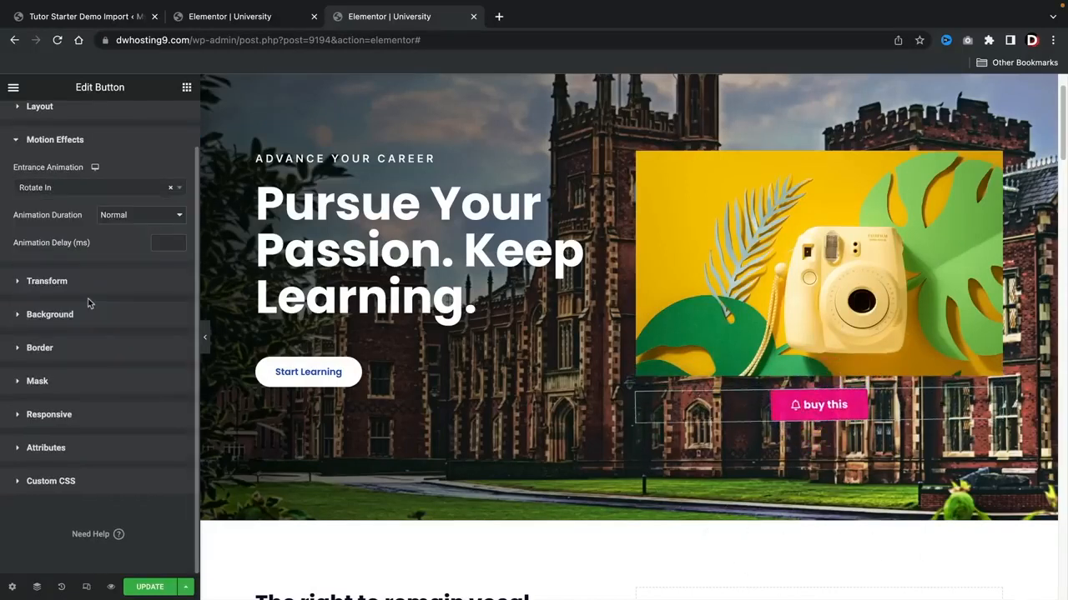
Step: Try the Bounce entrance animation from the Attention Seekers group on the "buy this" button
click(94, 191)
scroll(92, 289, down, 1)
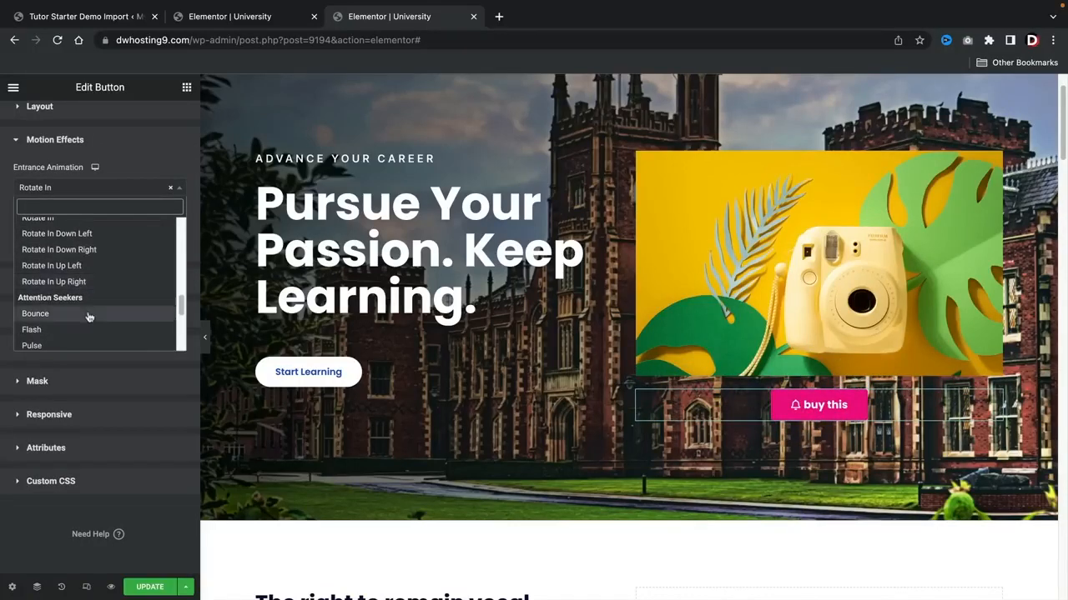
click(89, 315)
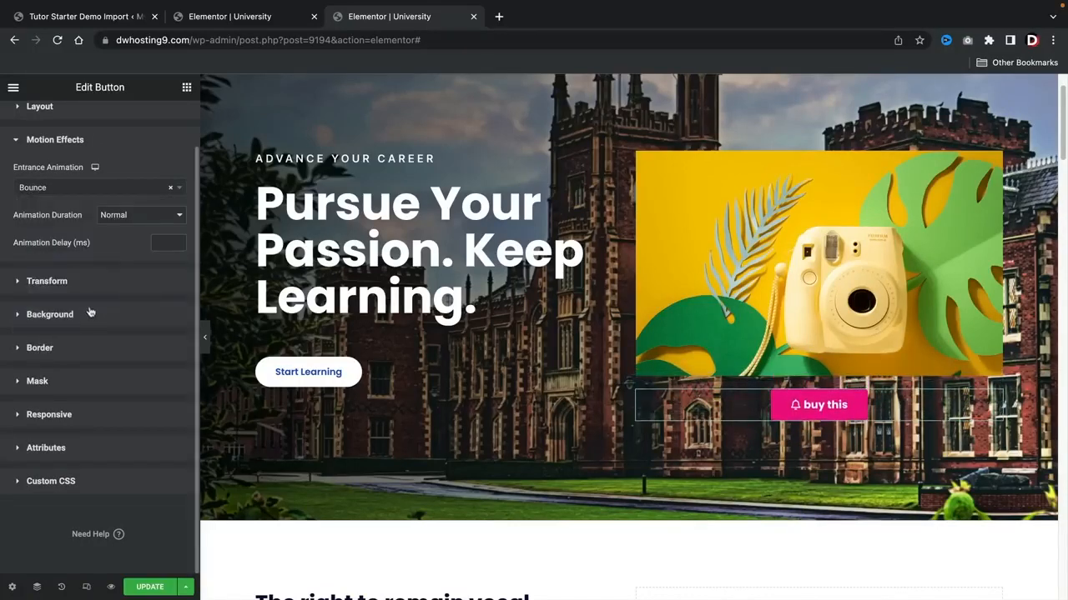
Step: Set the "buy this" button's entrance animation to Light Speed In
click(119, 190)
scroll(107, 323, down, 3)
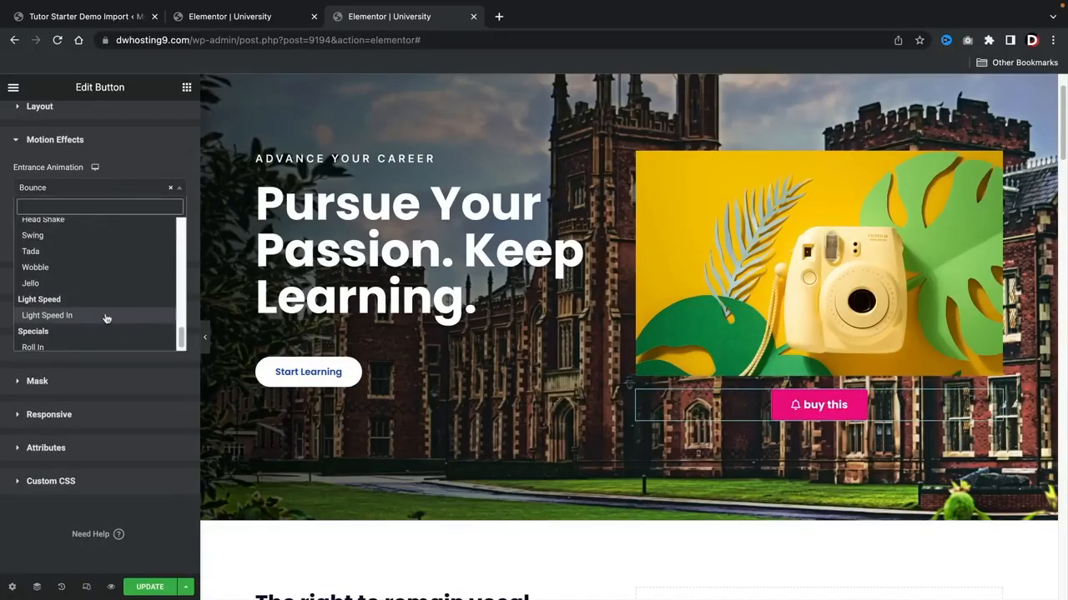
click(106, 316)
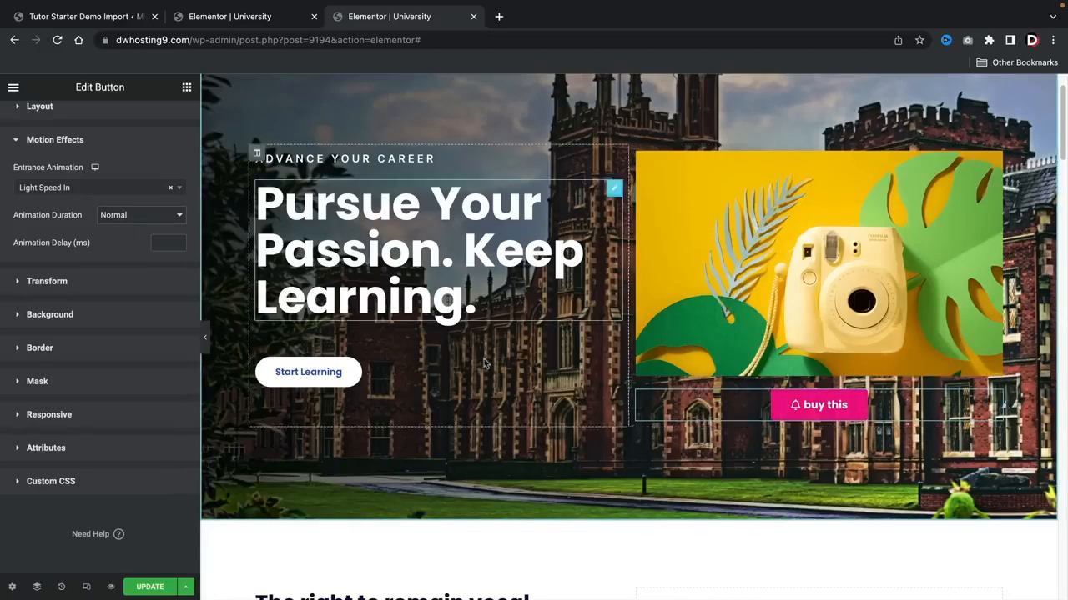
Step: Insert a new section with three equal columns between the hero and "The right to remain vocal" section
scroll(136, 303, up, 1)
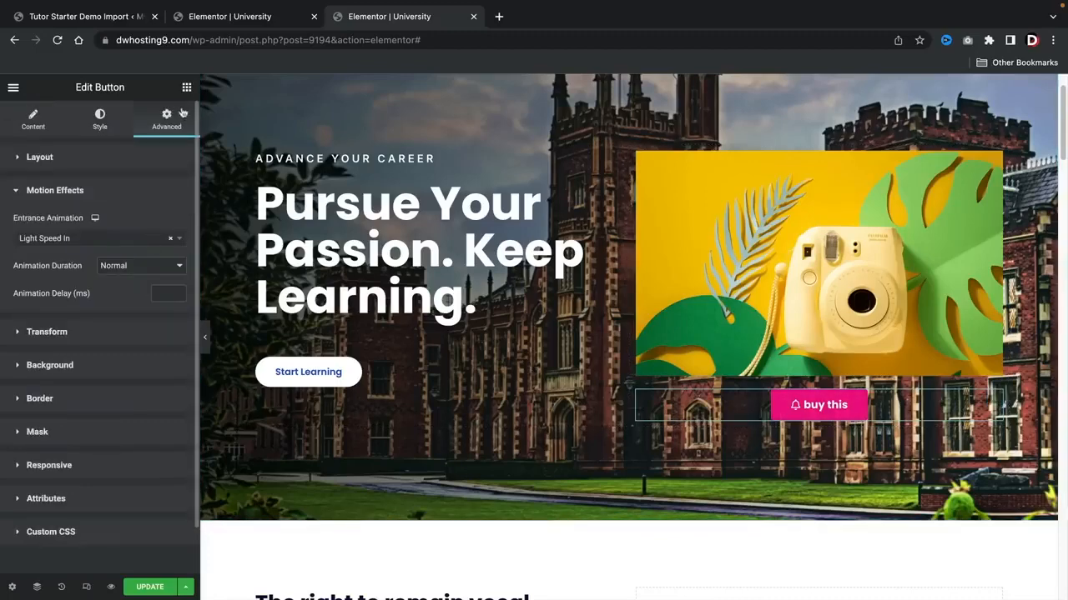
click(187, 89)
scroll(626, 305, down, 3)
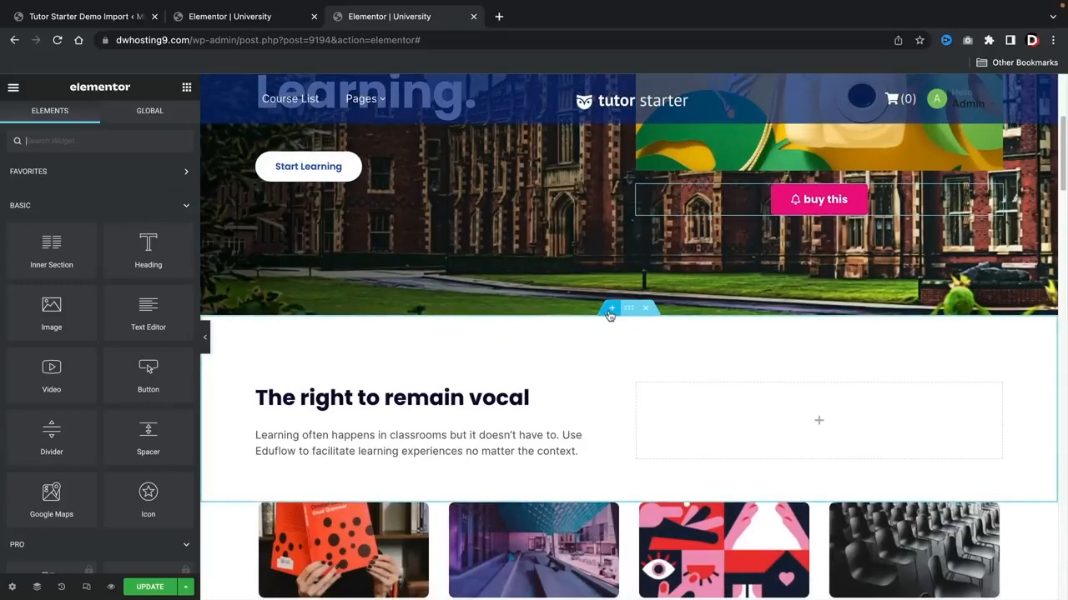
click(612, 310)
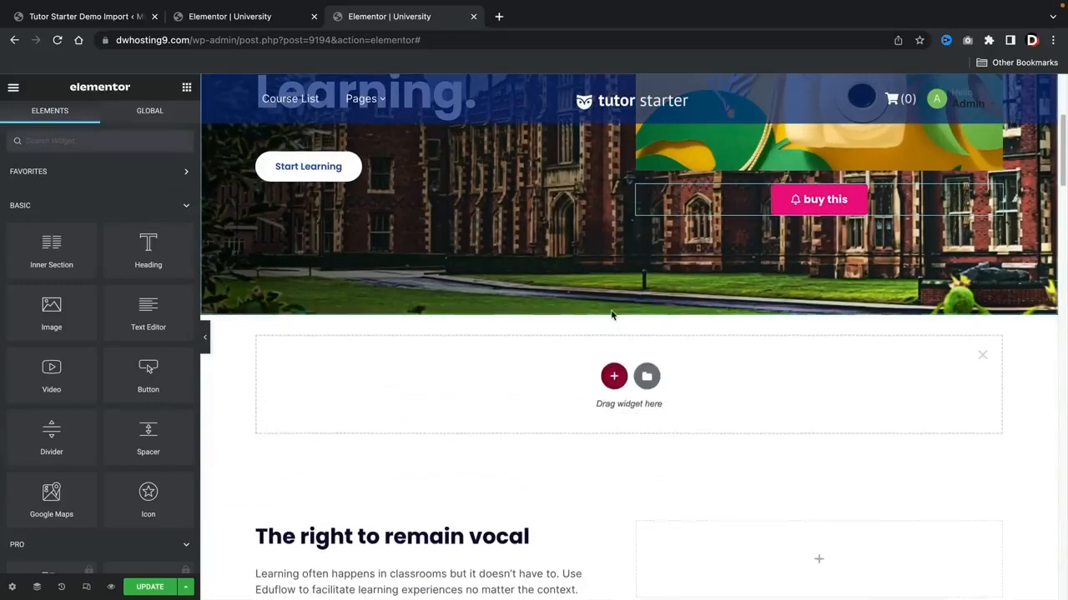
click(614, 379)
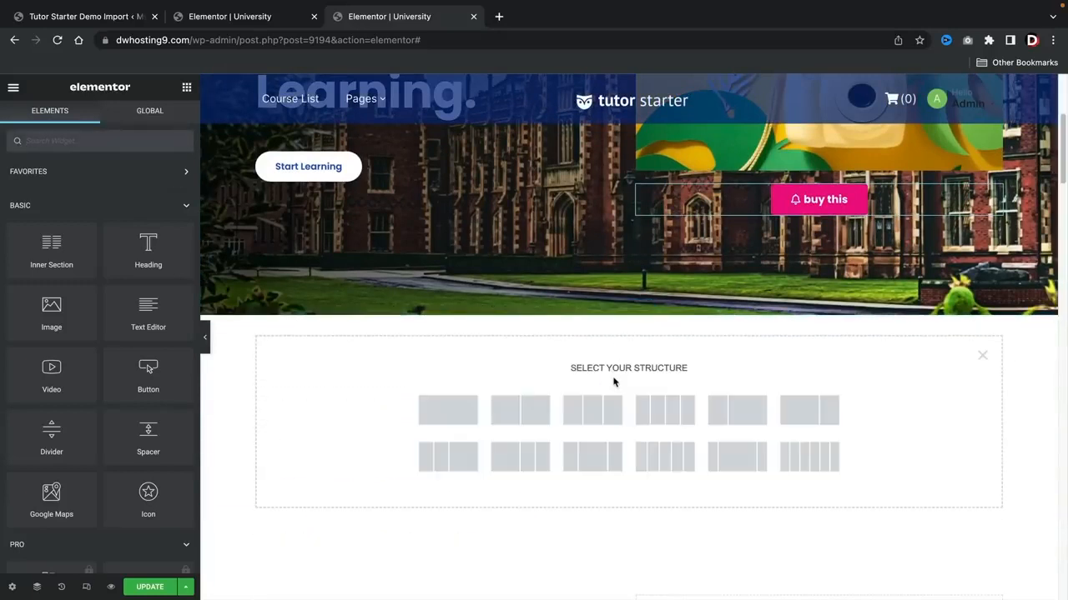
click(591, 415)
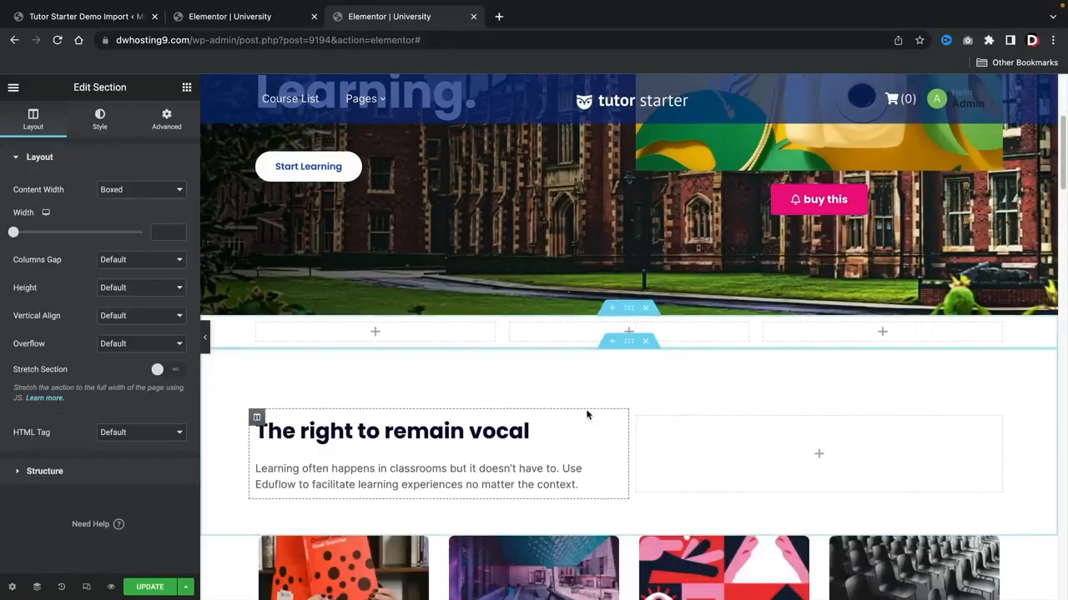
Step: Add a Text Editor widget to the new section's first column and append "you can add more text" to its placeholder paragraph
click(187, 88)
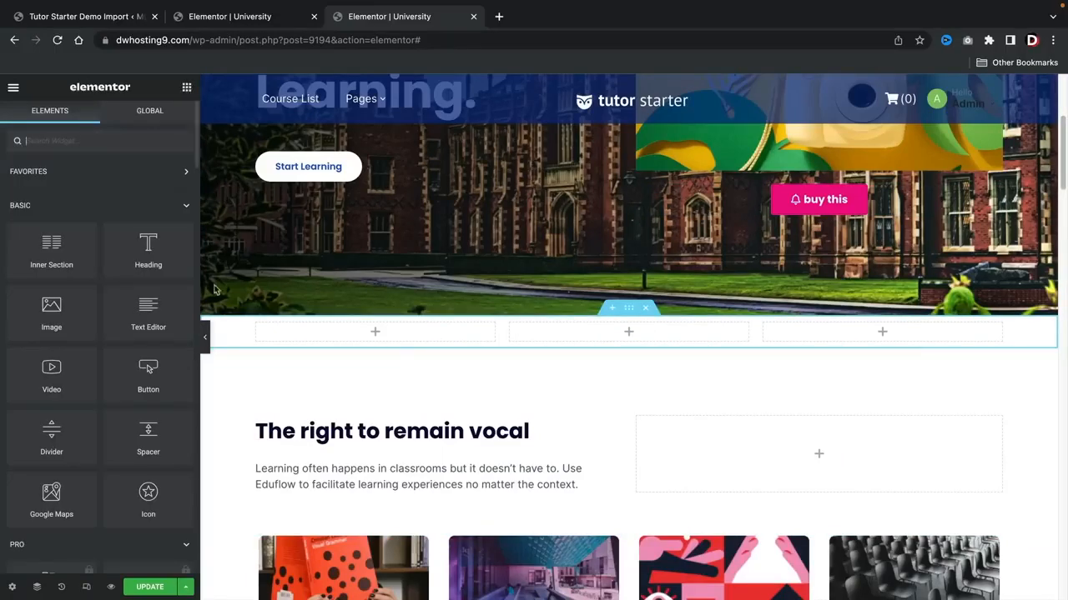
drag(157, 308, 355, 334)
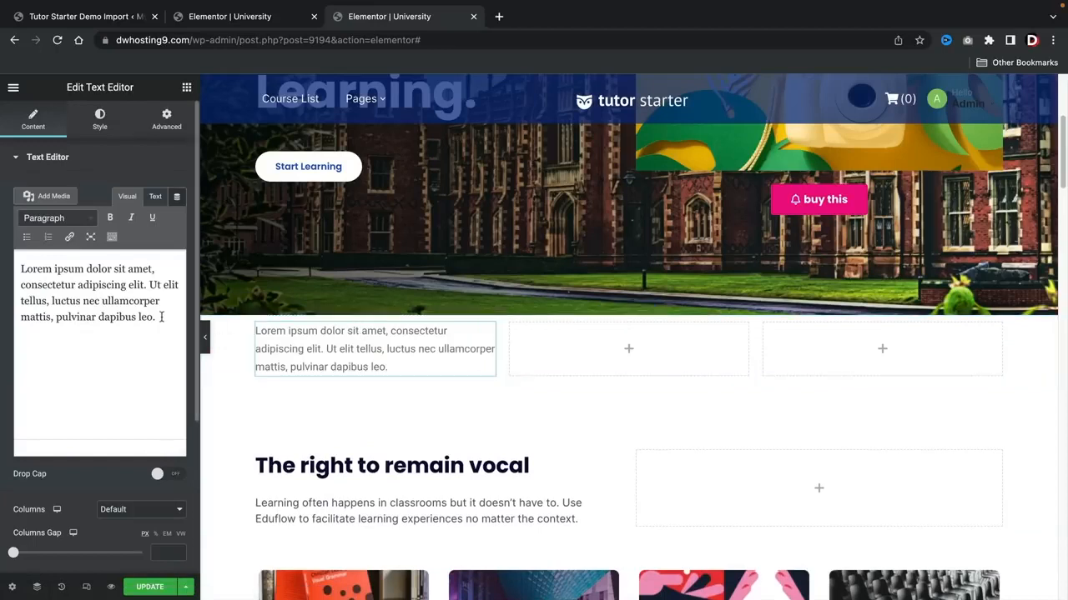
click(164, 317)
text(you can add more text)
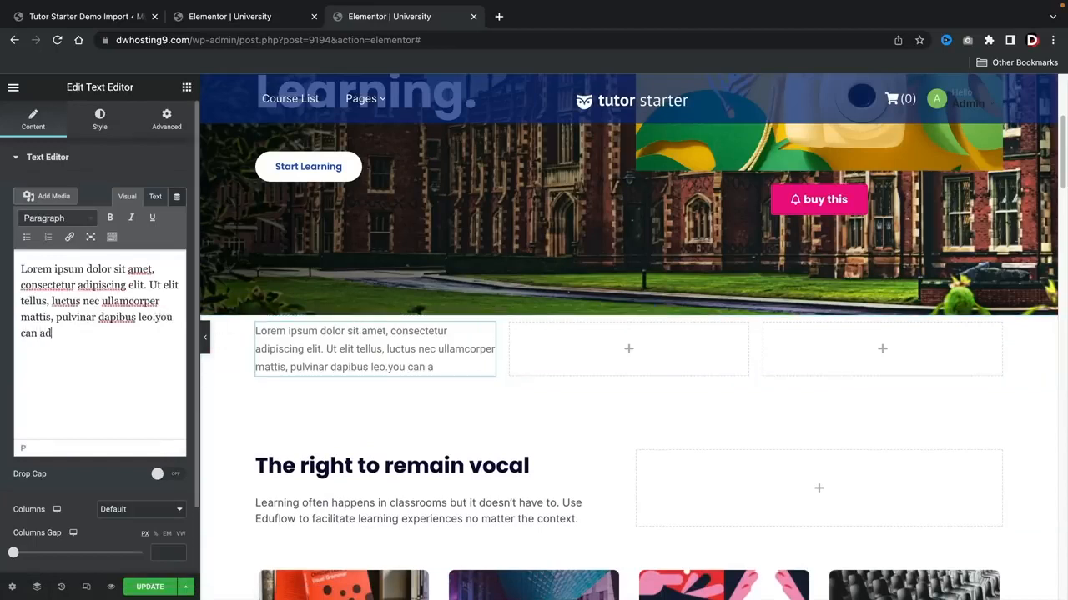
Step: Change the first column paragraph's text color to black (#000000)
click(99, 119)
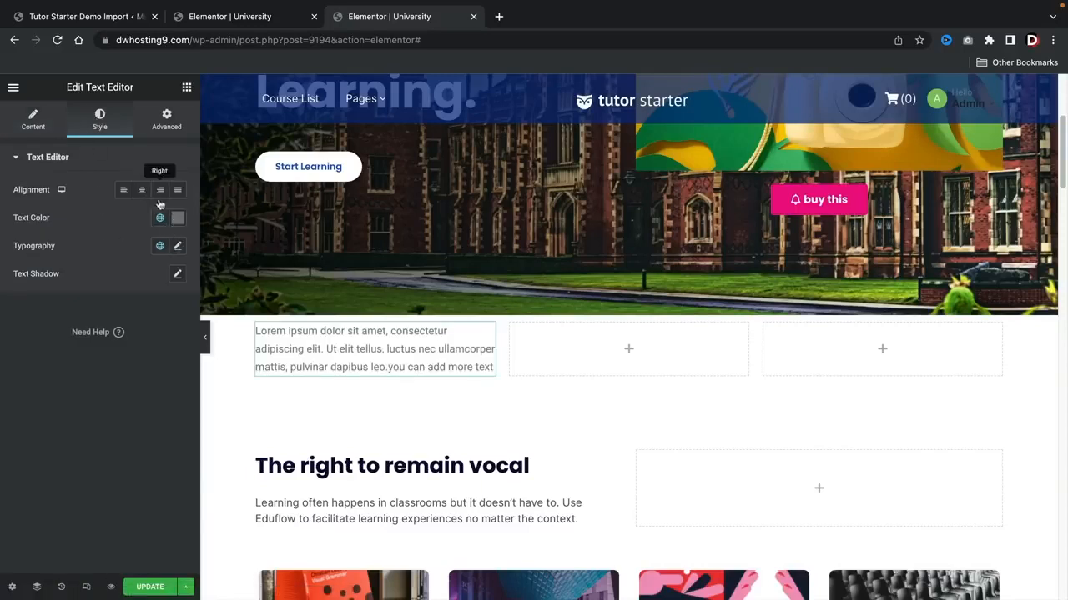
click(177, 218)
click(51, 294)
drag(45, 316, 25, 385)
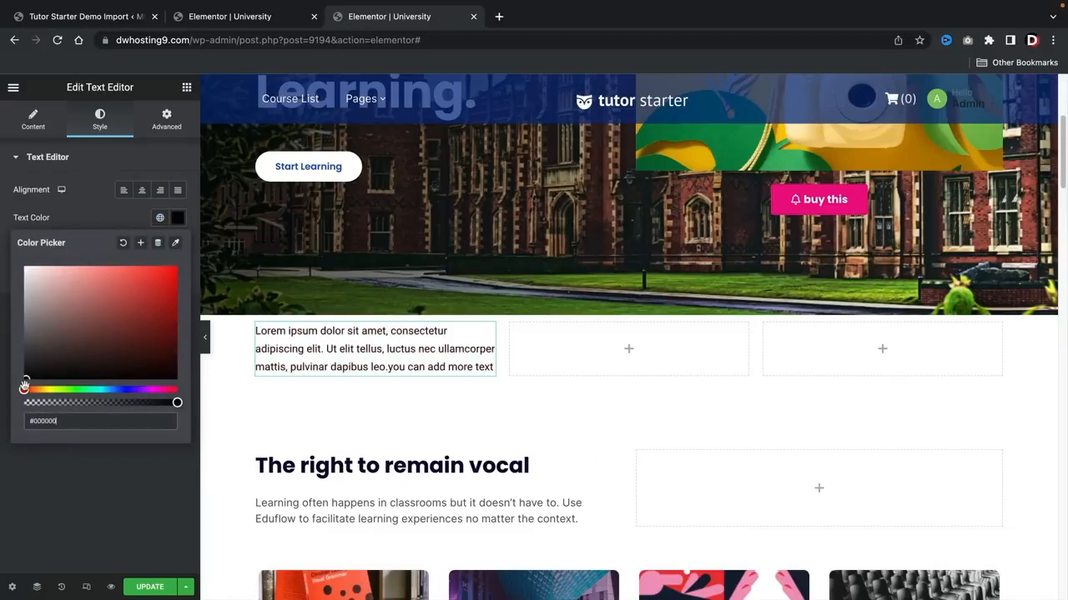
click(92, 464)
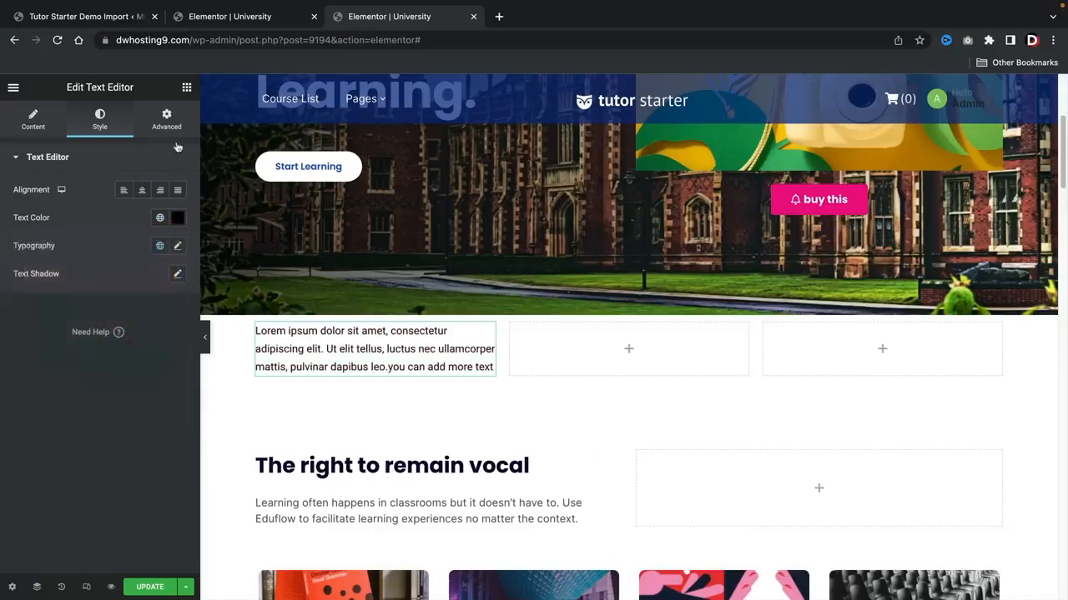
Step: Add a Button widget below the first column's paragraph and an Image widget above it
click(186, 87)
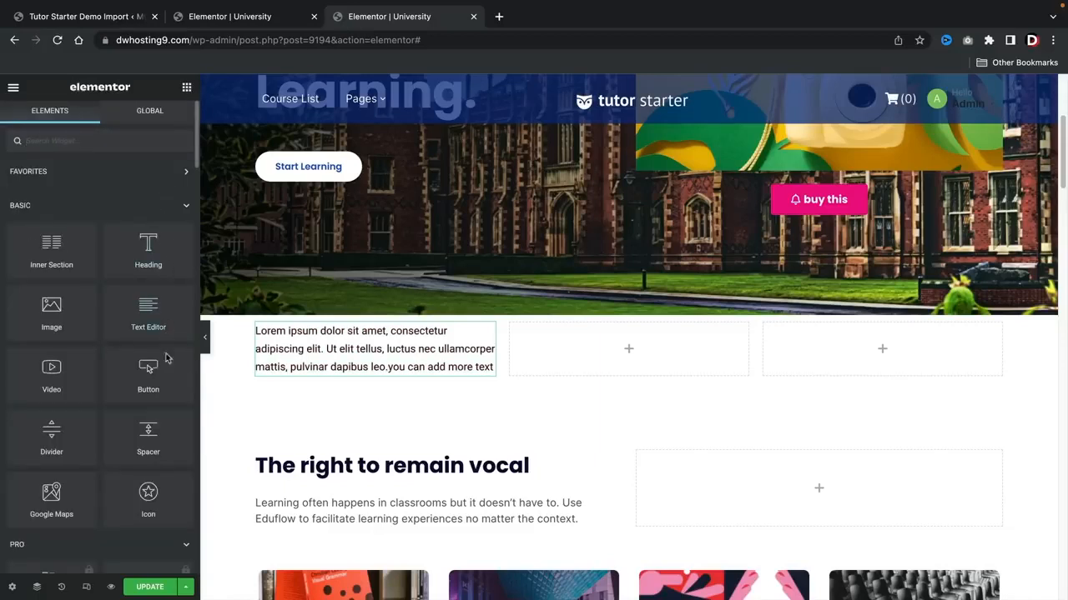
drag(145, 381, 334, 372)
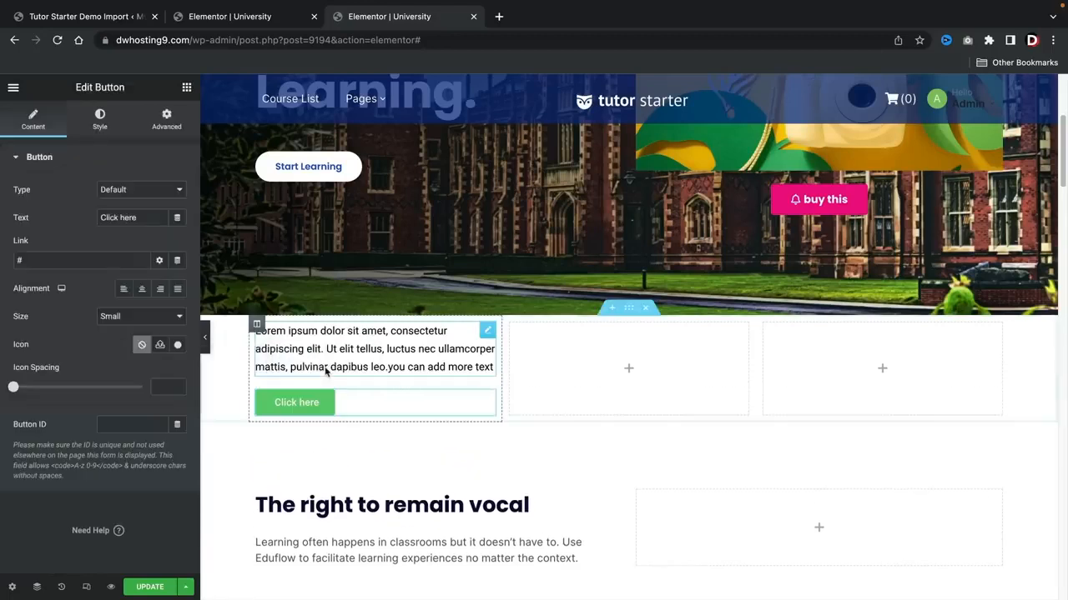
click(187, 88)
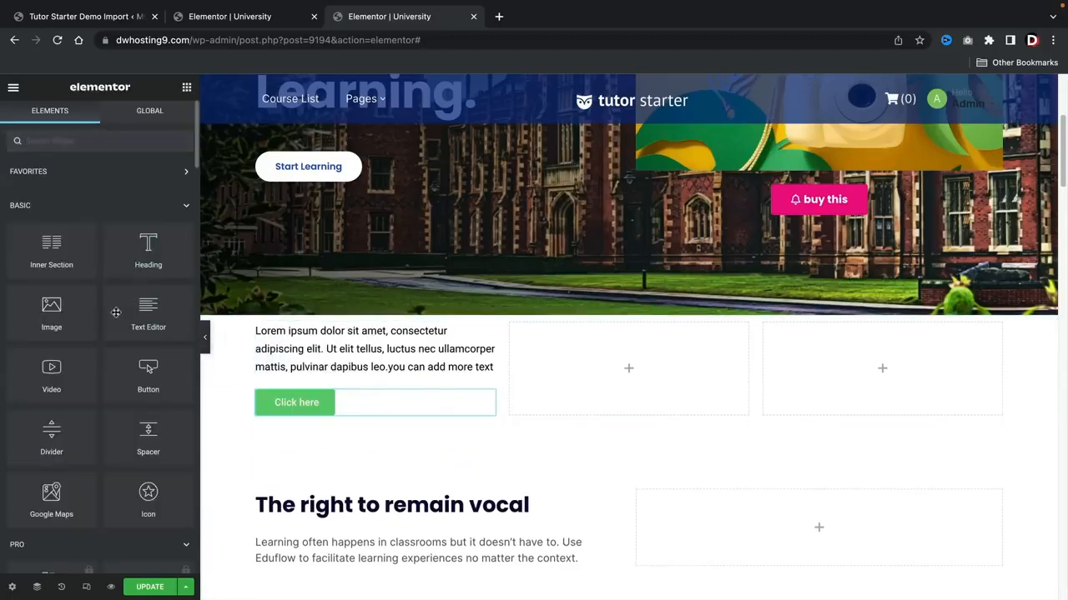
drag(92, 332, 303, 330)
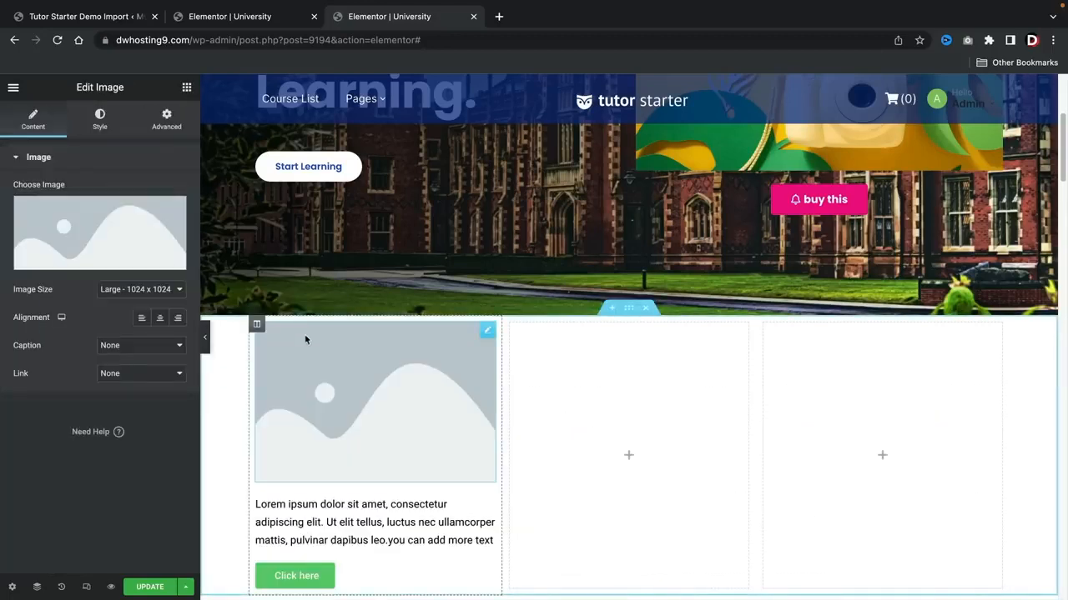
Step: Replace the first column's placeholder picture with president.png from the media library
click(146, 254)
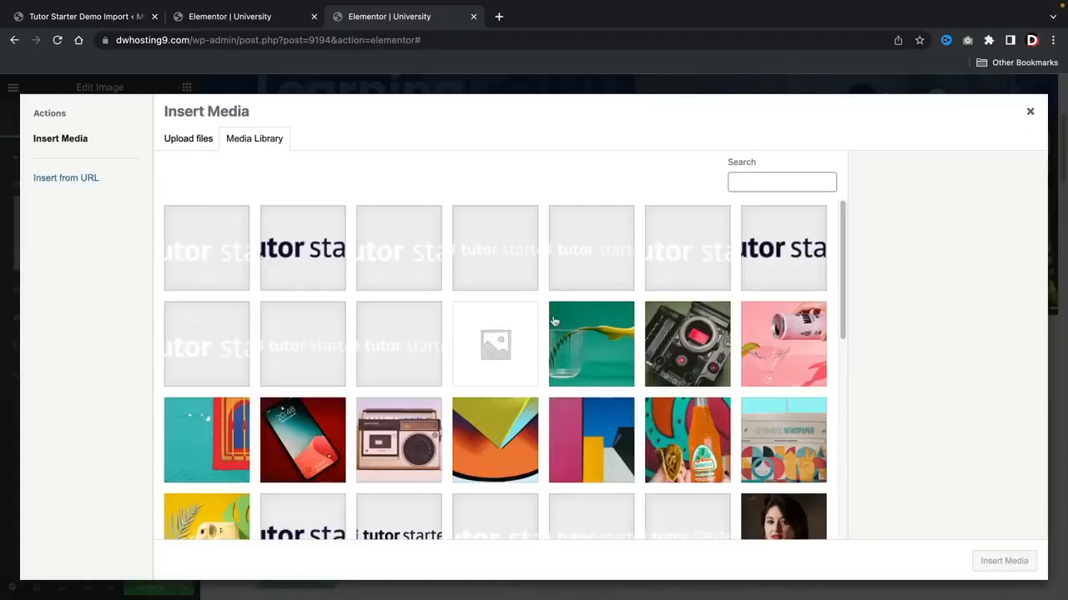
scroll(567, 400, down, 3)
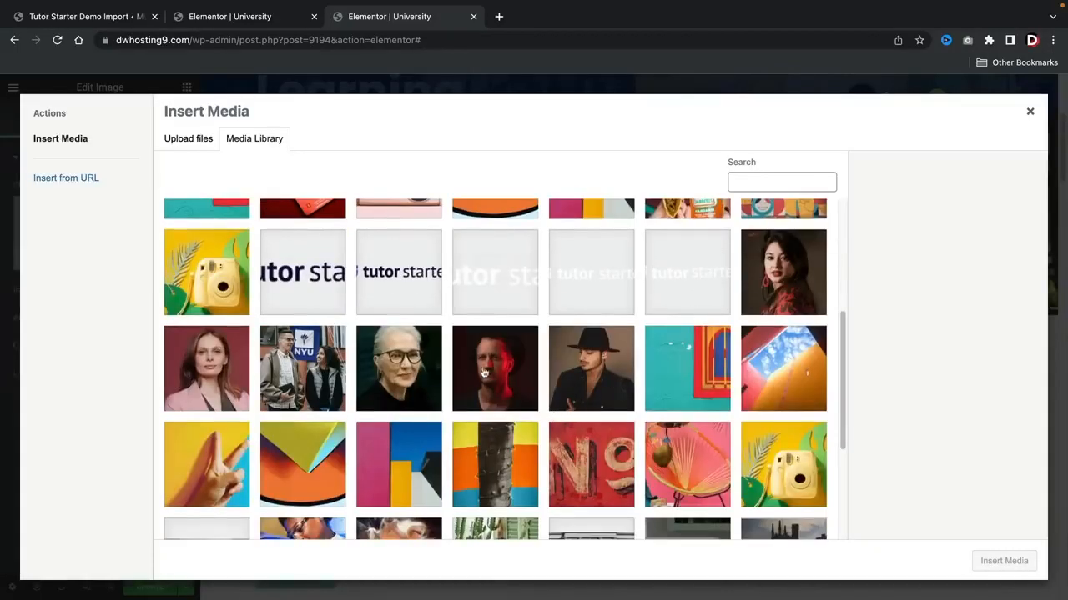
click(406, 372)
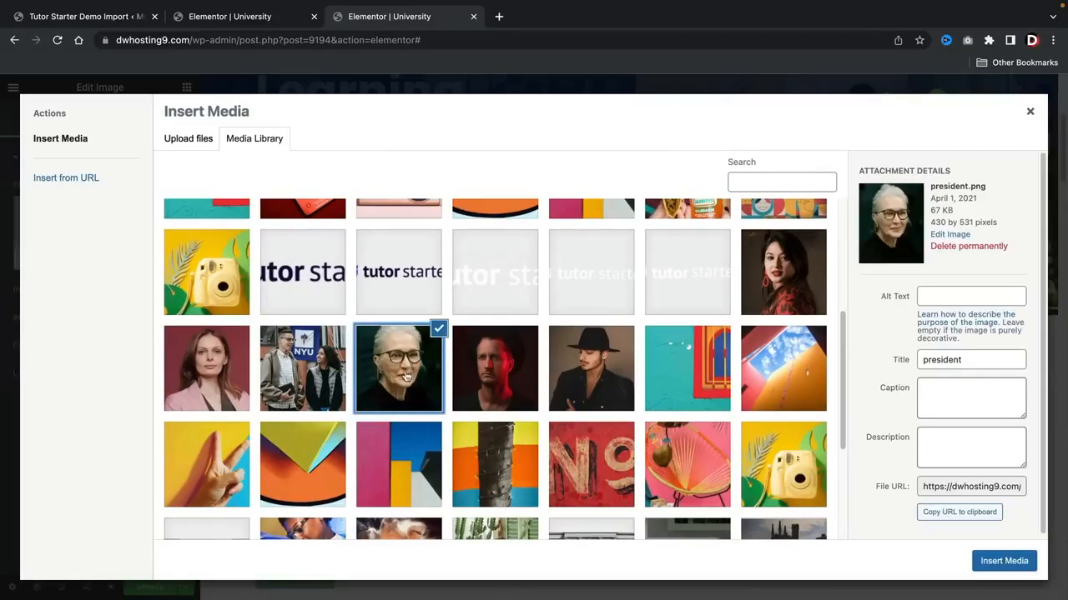
click(1003, 561)
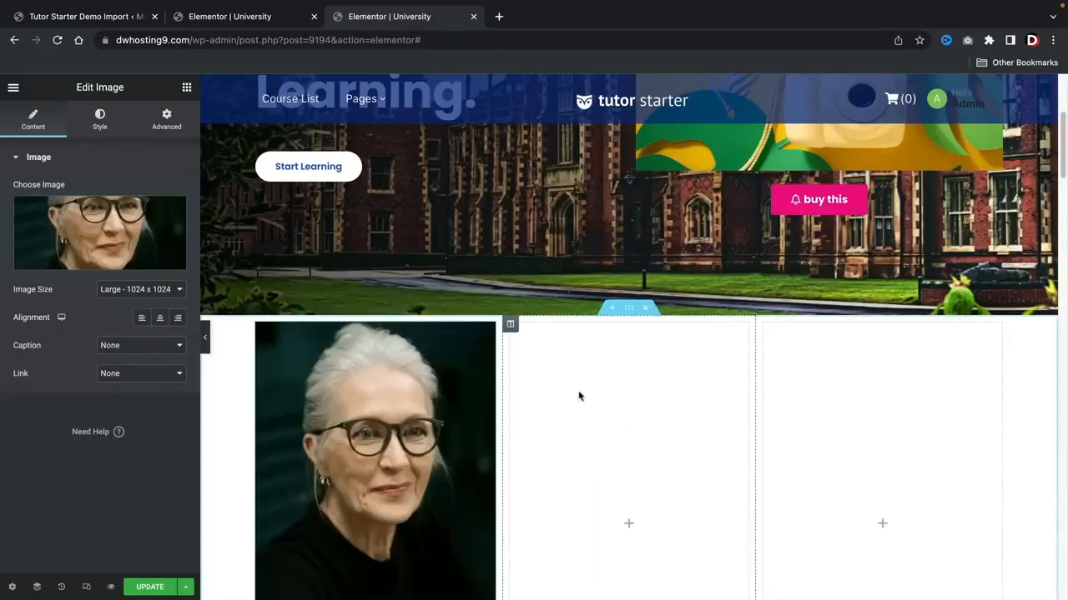
scroll(576, 393, down, 3)
scroll(543, 388, up, 1)
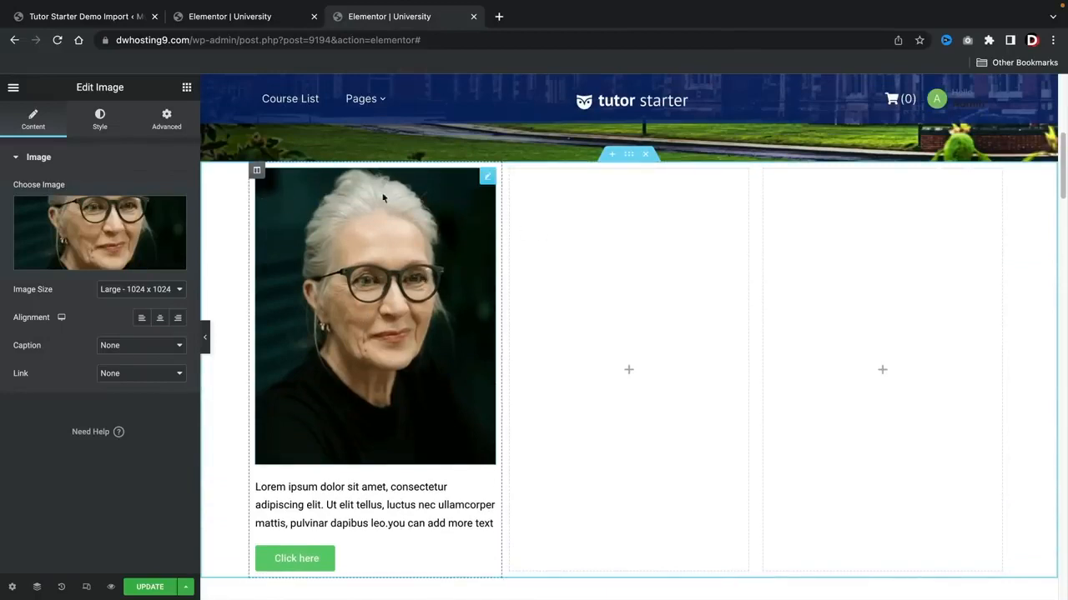
Step: Duplicate the finished first column twice, so three adjacent columns hold the same image, paragraph and button
right_click(256, 174)
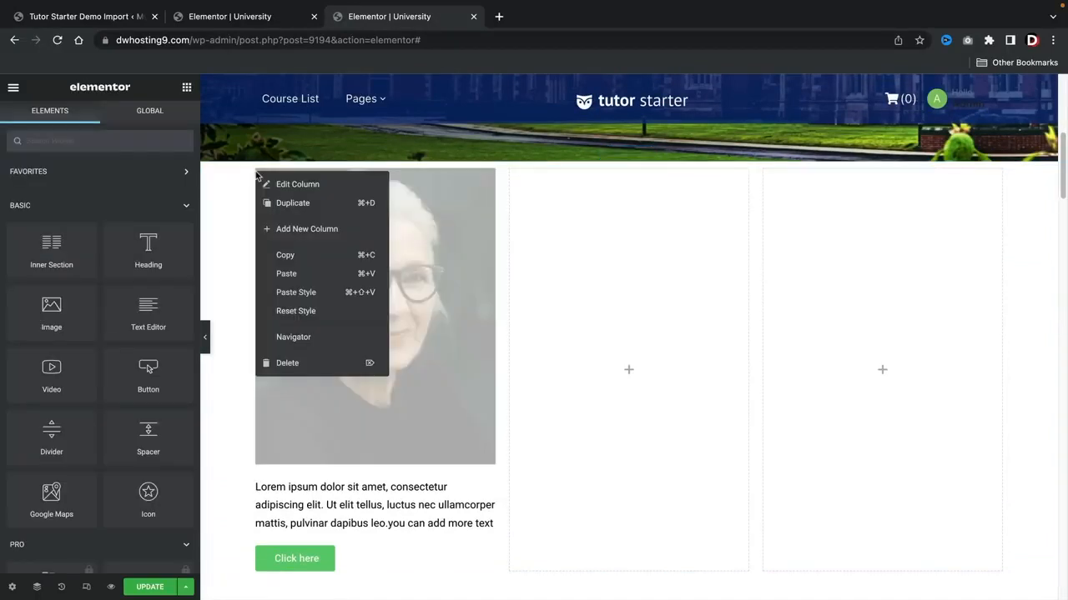
click(232, 208)
right_click(261, 175)
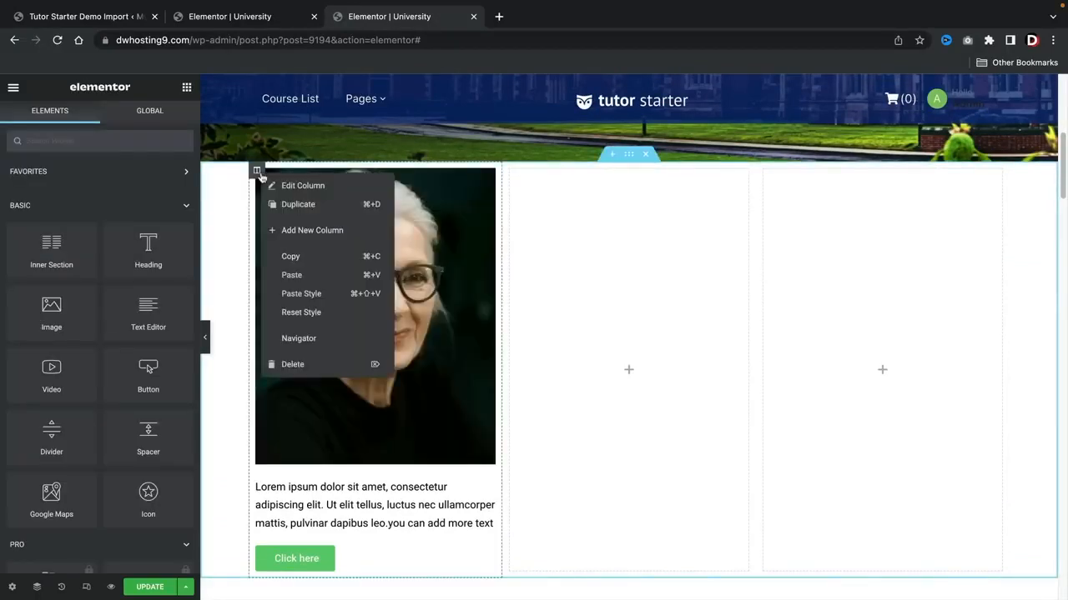
click(315, 209)
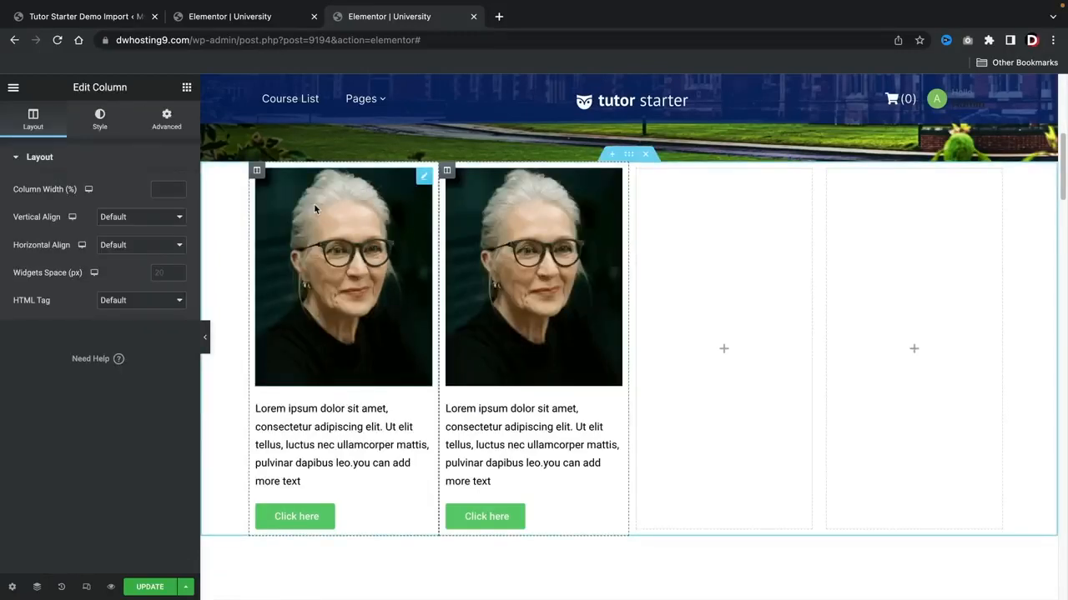
right_click(447, 170)
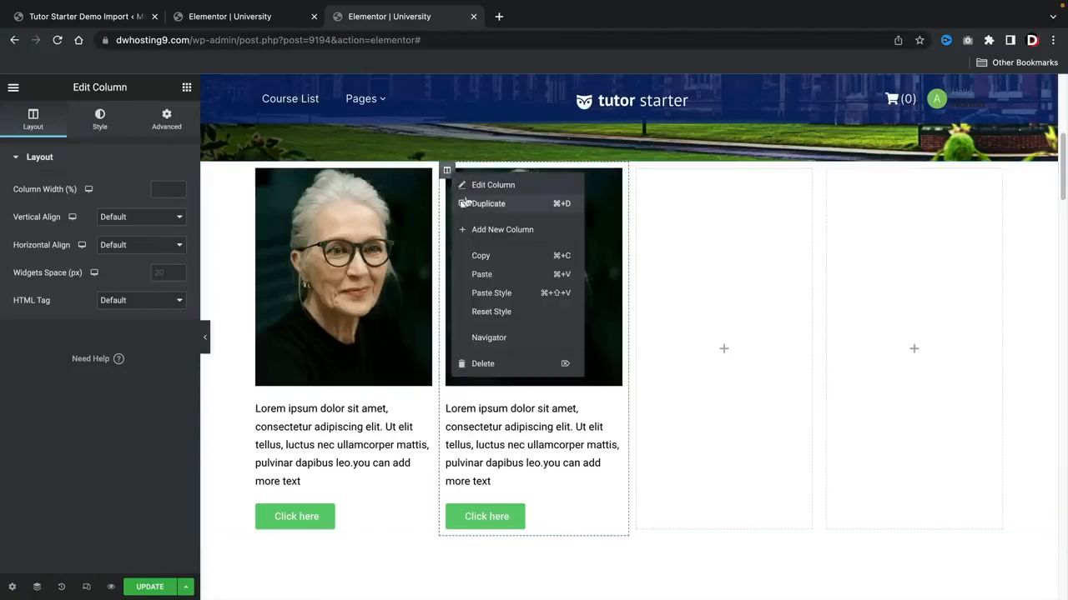
click(465, 202)
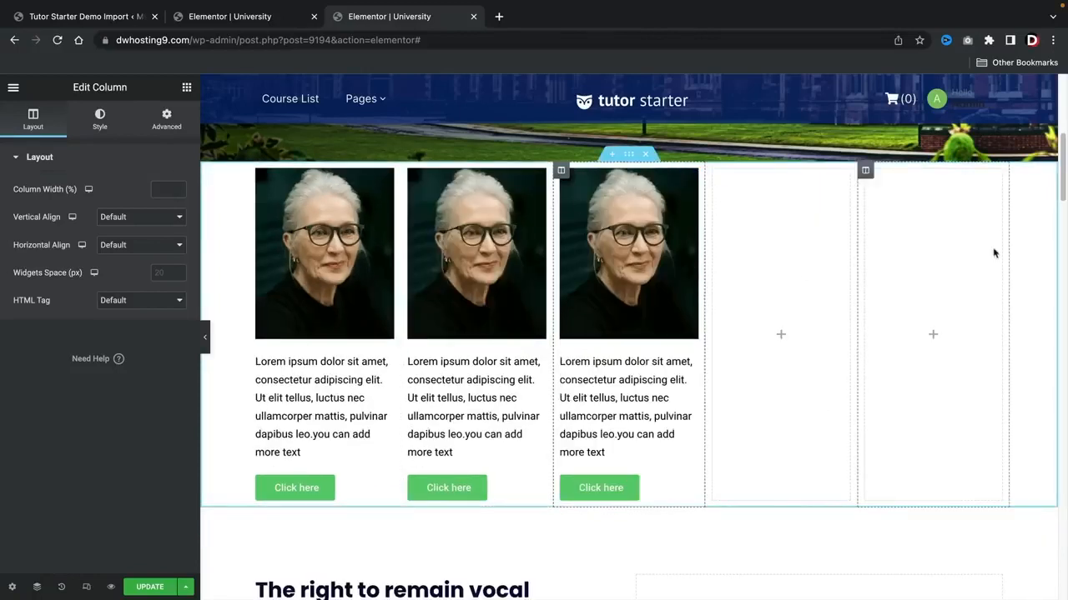
Step: Delete the two empty columns from the new section
right_click(713, 173)
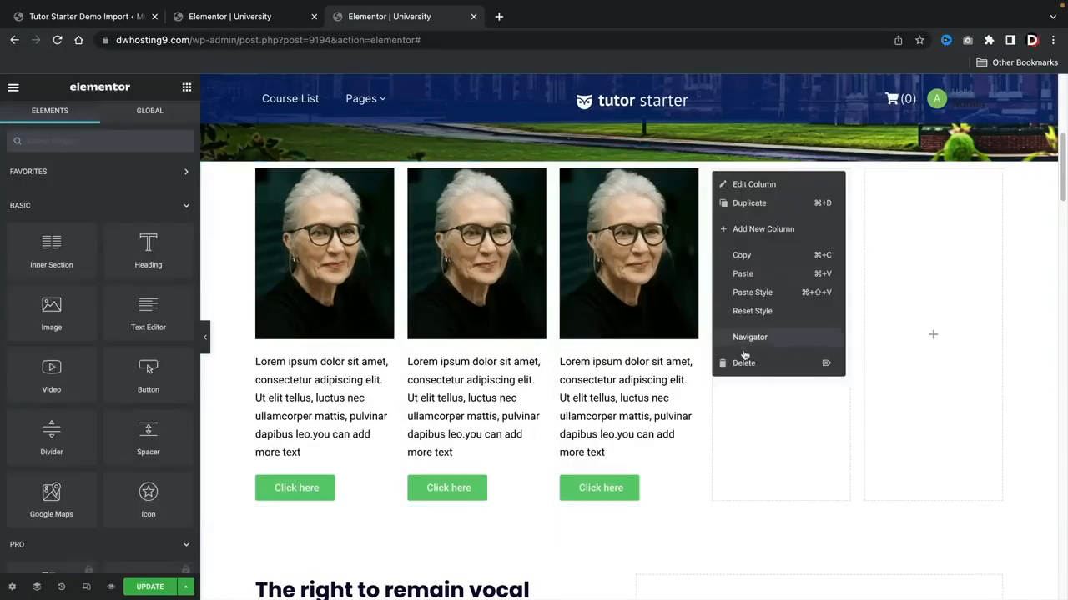
click(734, 358)
right_click(828, 176)
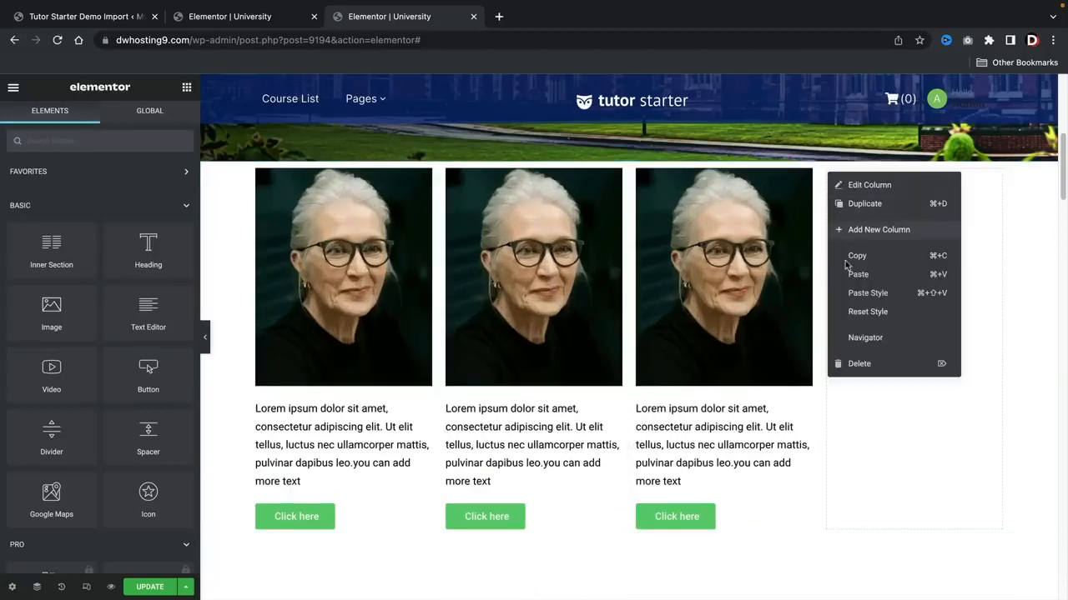
click(842, 364)
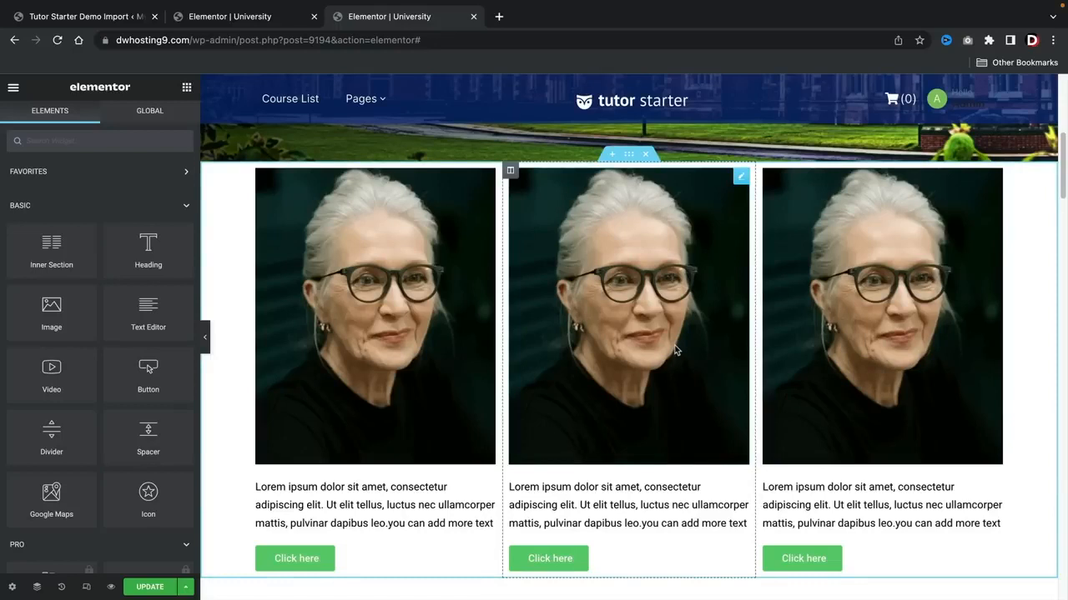
Step: Try Full Width as the three-column section's content width and return it to Boxed
click(629, 155)
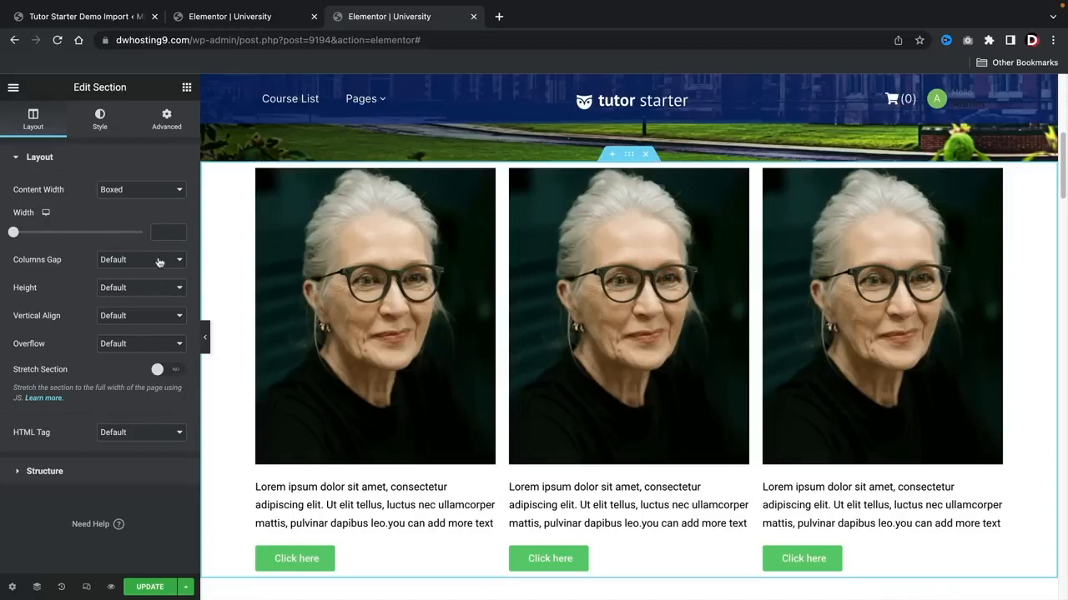
click(131, 191)
click(126, 203)
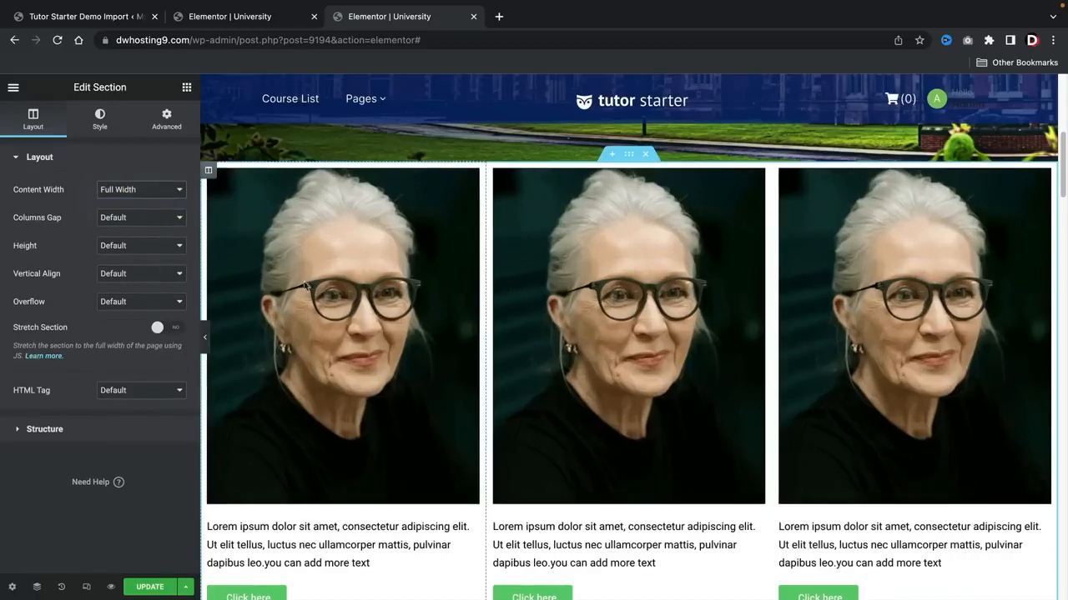
click(153, 193)
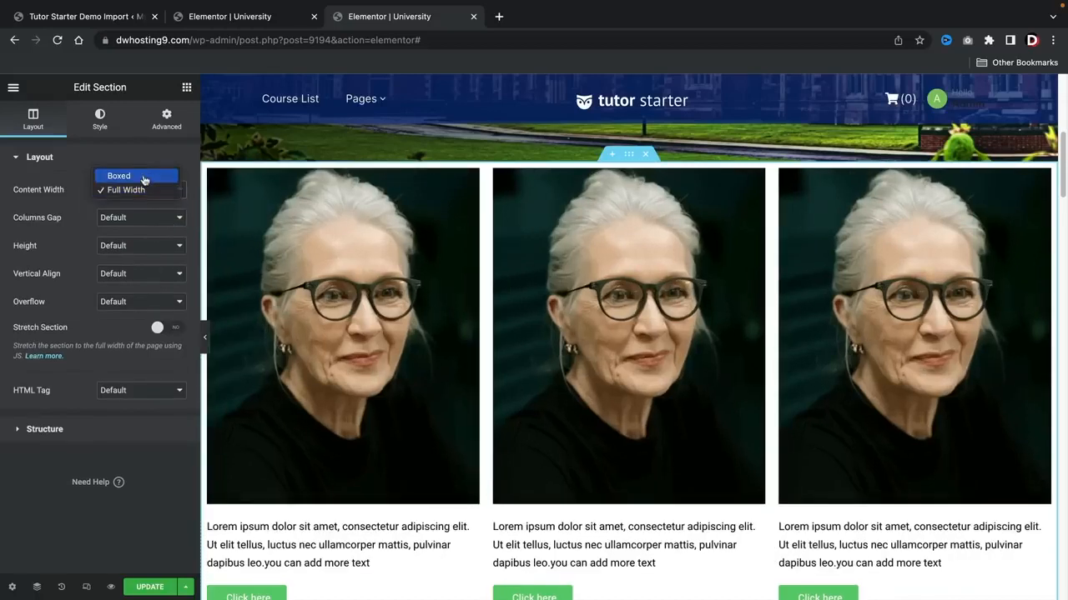
click(133, 173)
Step: Try the boxed section at a width of 1535 with Stretch Section on, previewing it with the editing panel collapsed
drag(16, 235, 138, 234)
click(171, 371)
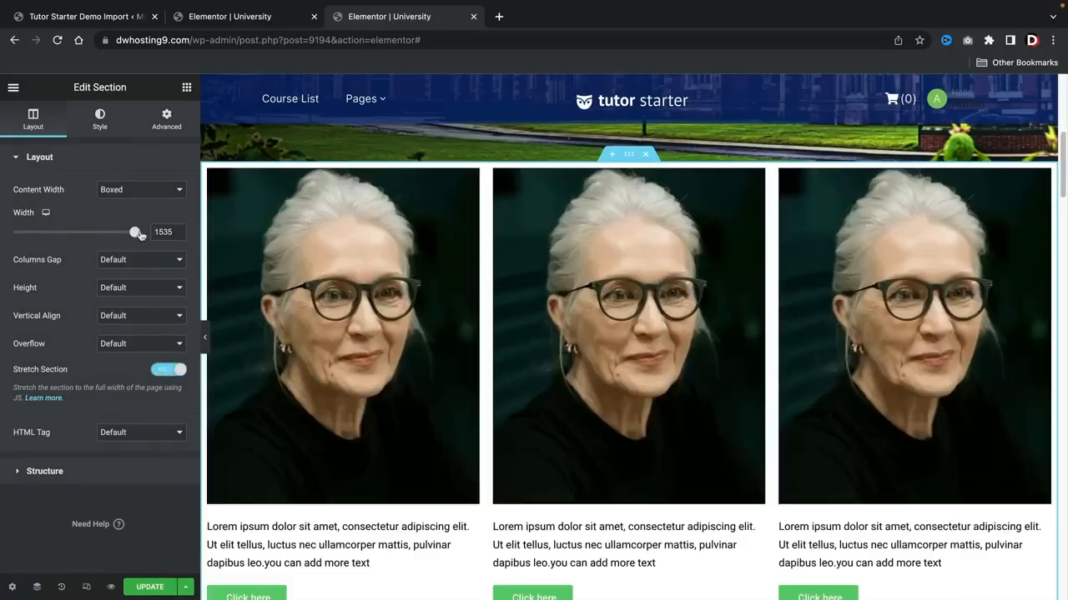
click(204, 337)
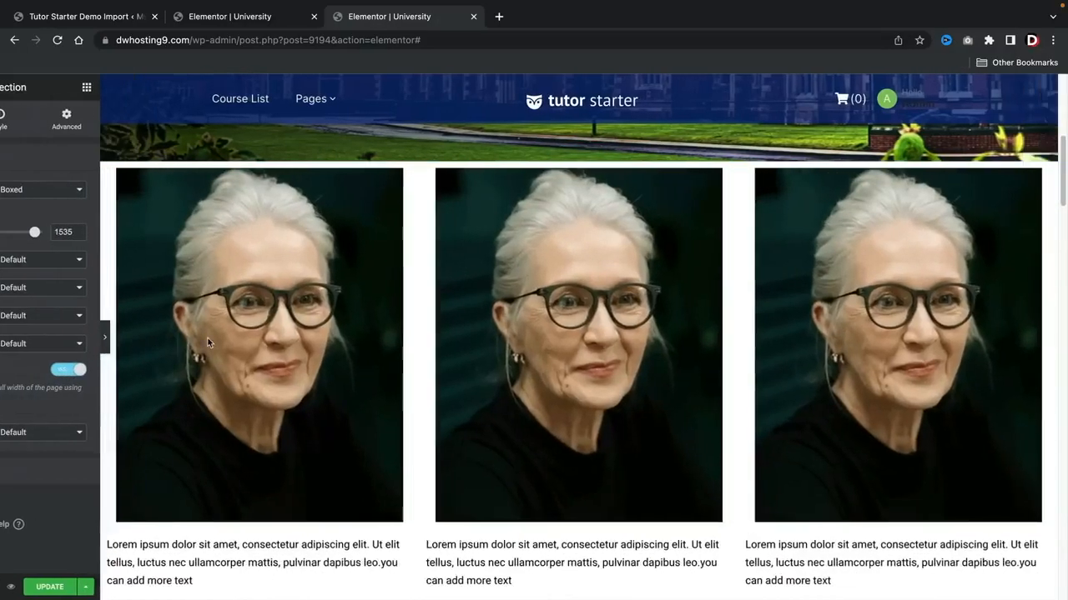
click(3, 337)
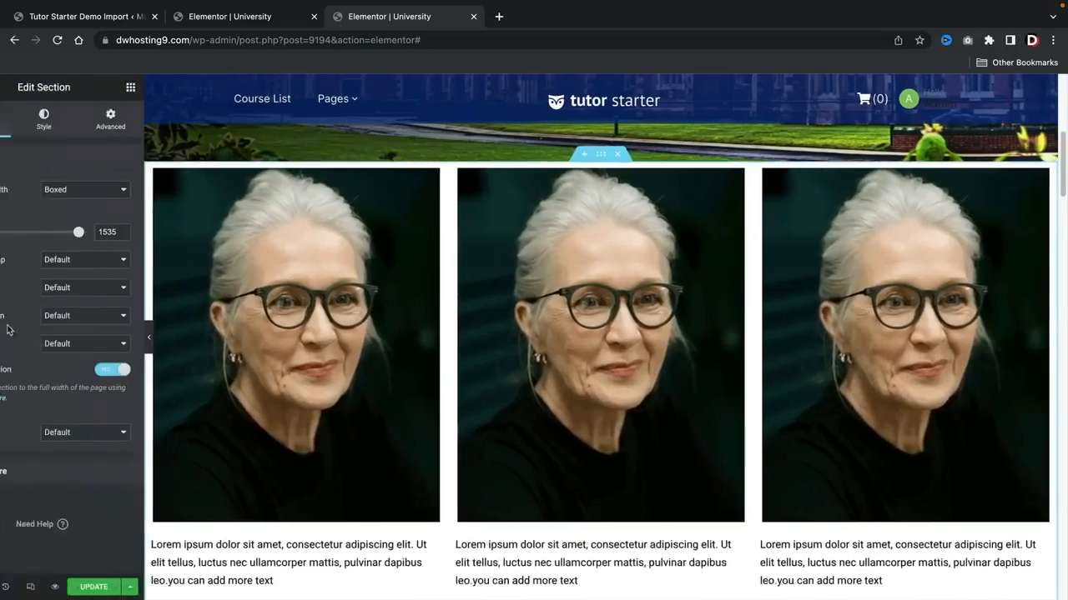
Step: Set the three-column section's boxed width to 1228 and turn off Stretch Section
drag(133, 233, 98, 233)
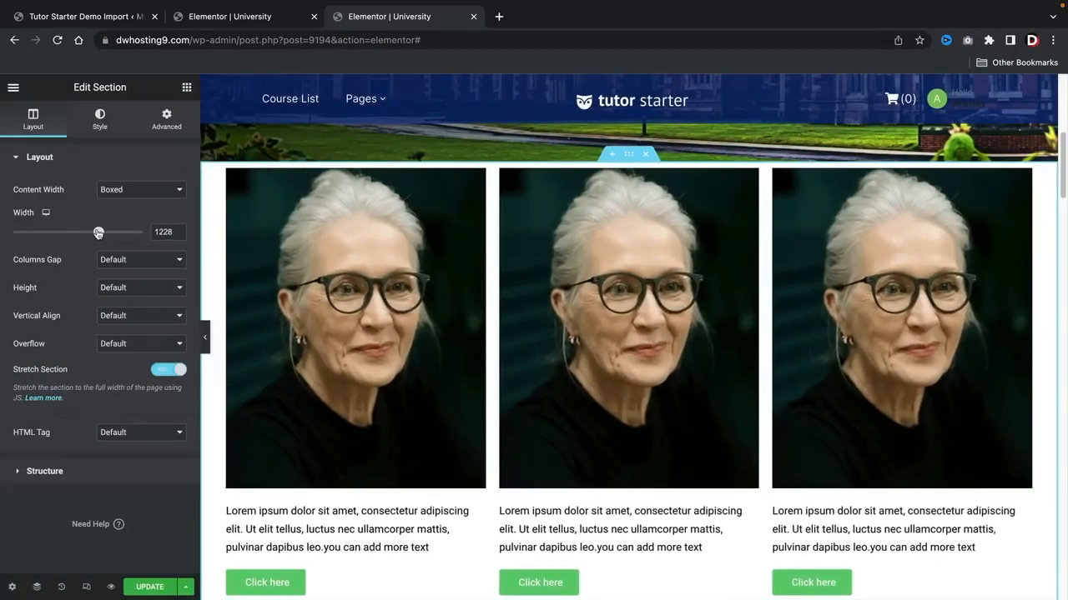
click(170, 372)
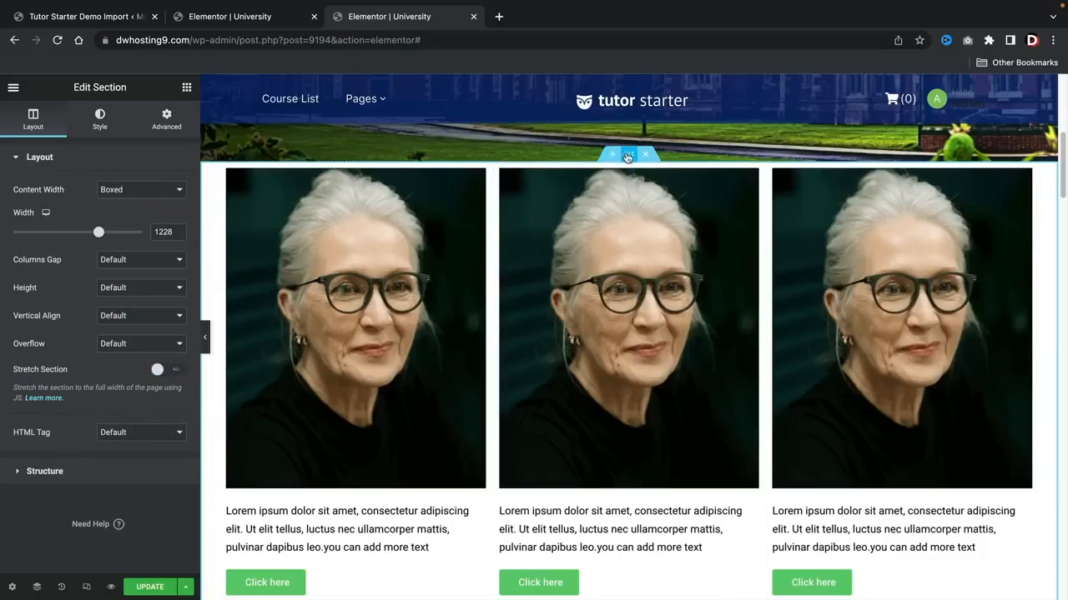
Step: Unlink the three-column section's padding values and set its top padding to 80 px
scroll(623, 212, up, 3)
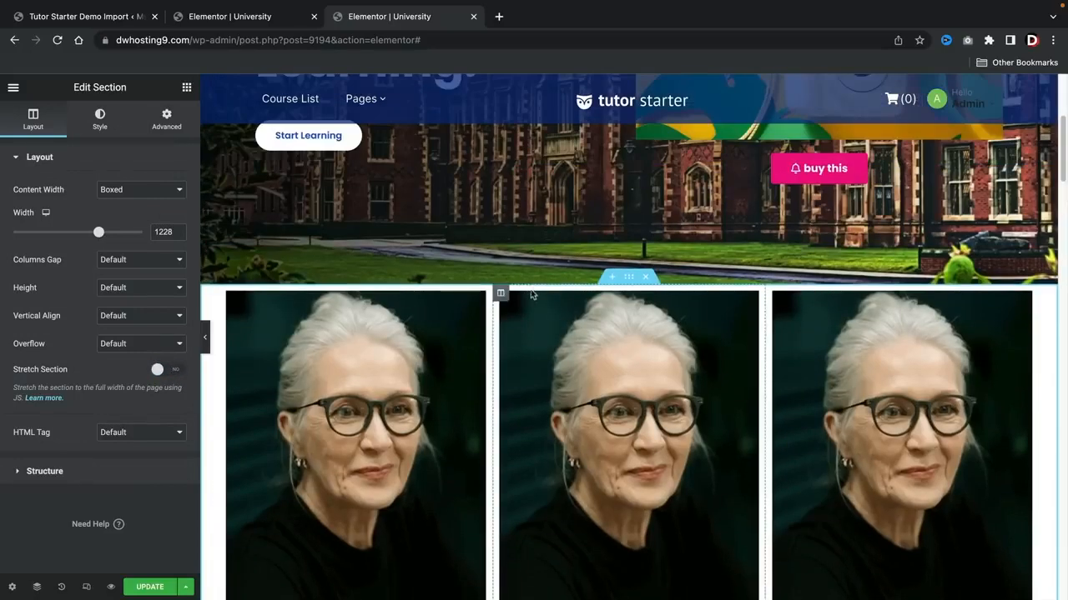
scroll(542, 292, up, 3)
scroll(546, 300, down, 3)
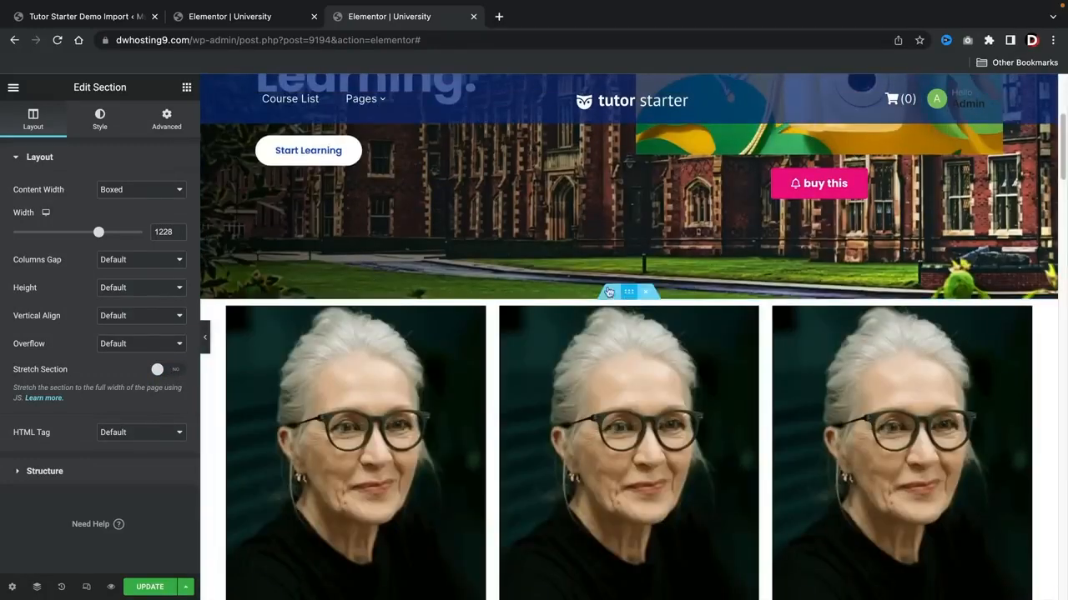
click(172, 130)
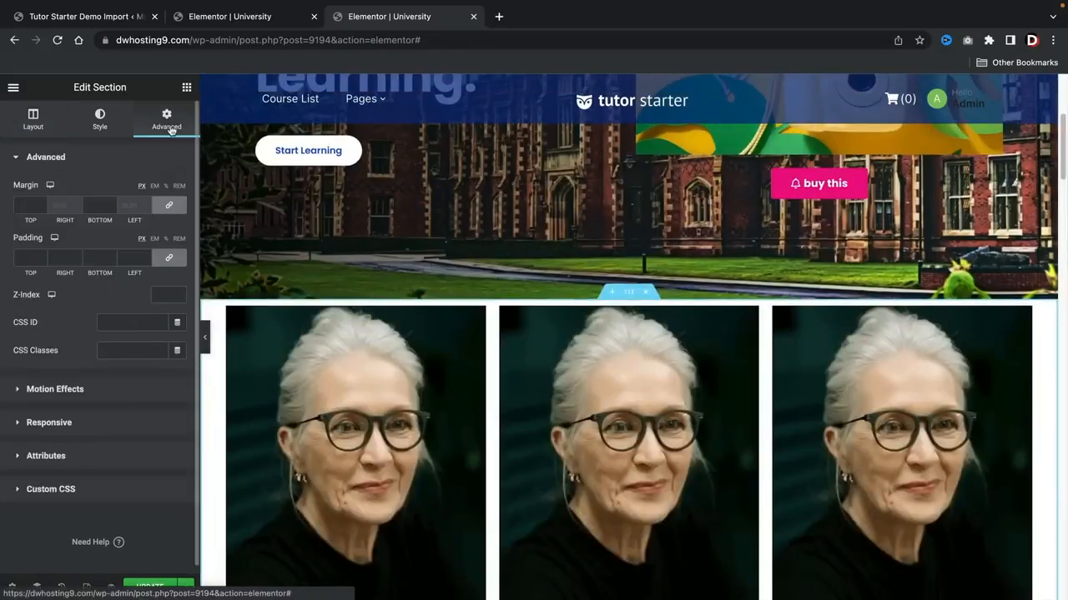
click(168, 263)
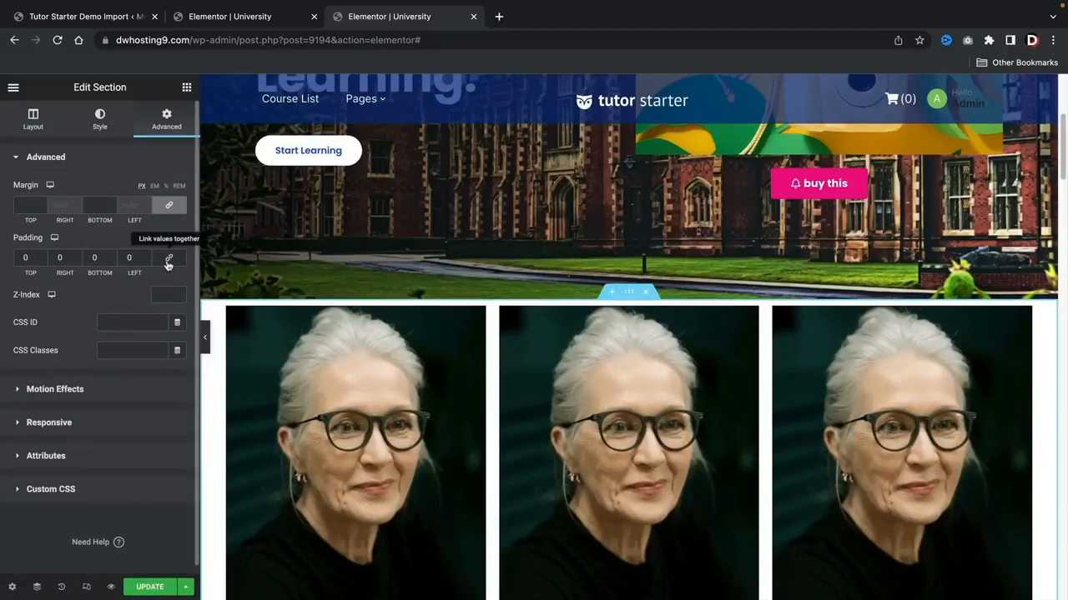
click(40, 256)
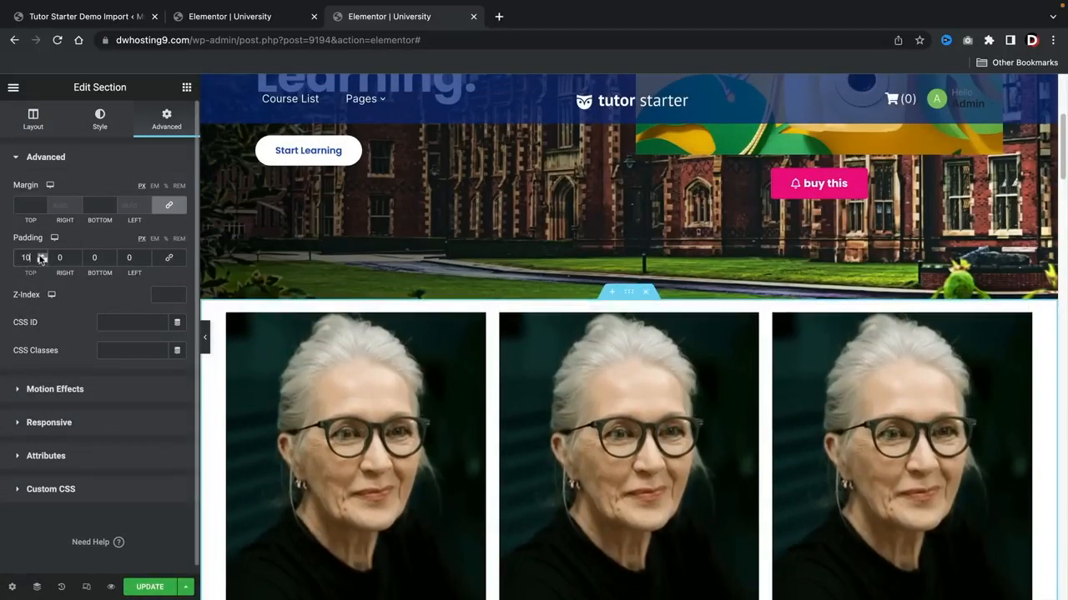
drag(40, 257, 40, 258)
Step: Set the section's bottom padding to 80 px and update the page
scroll(305, 358, down, 3)
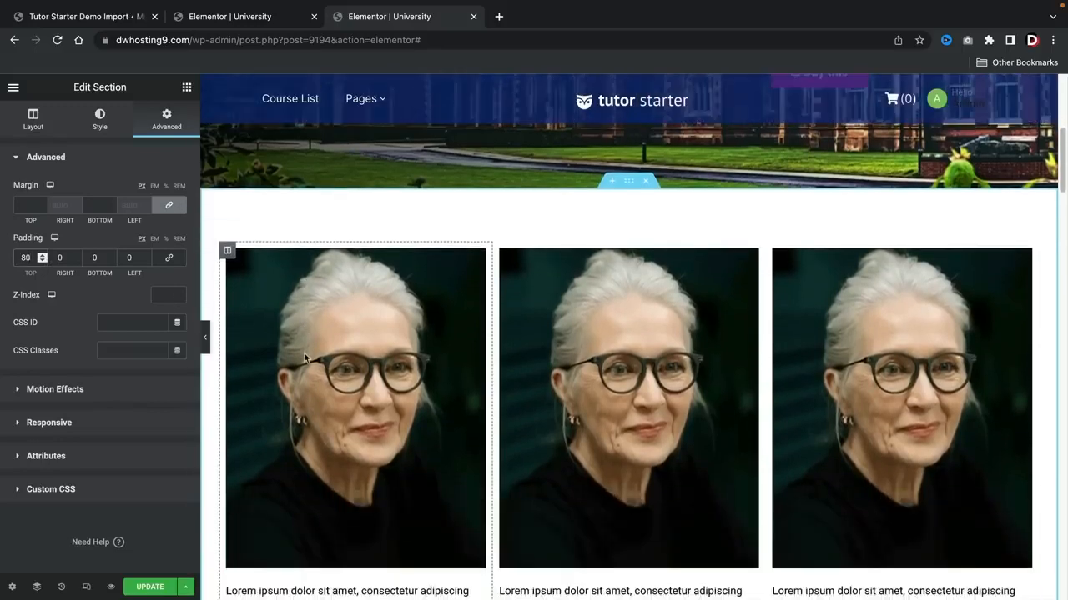
scroll(304, 358, down, 5)
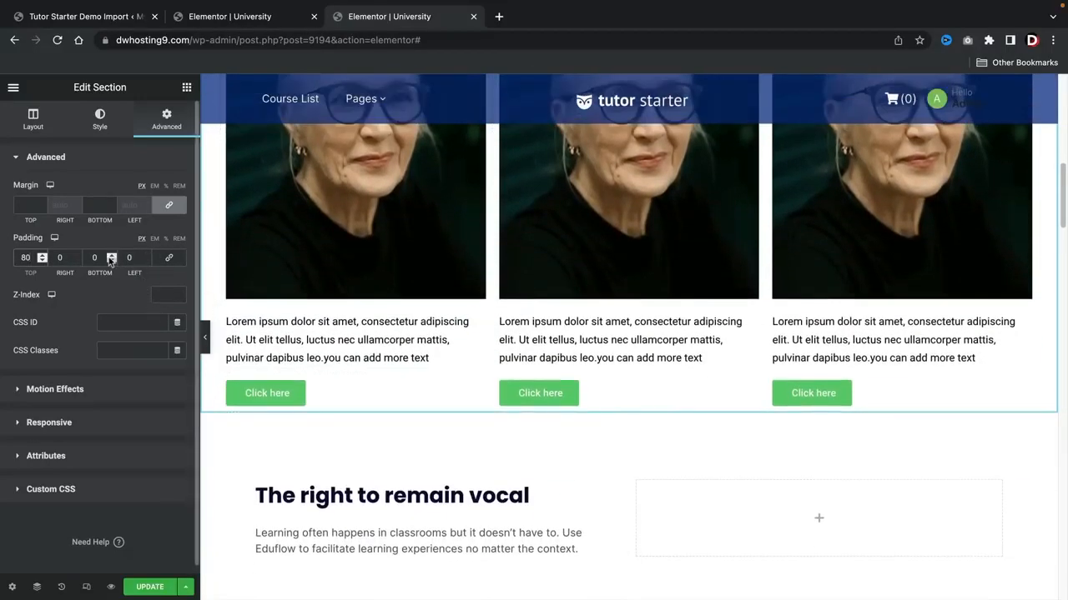
drag(111, 259, 111, 259)
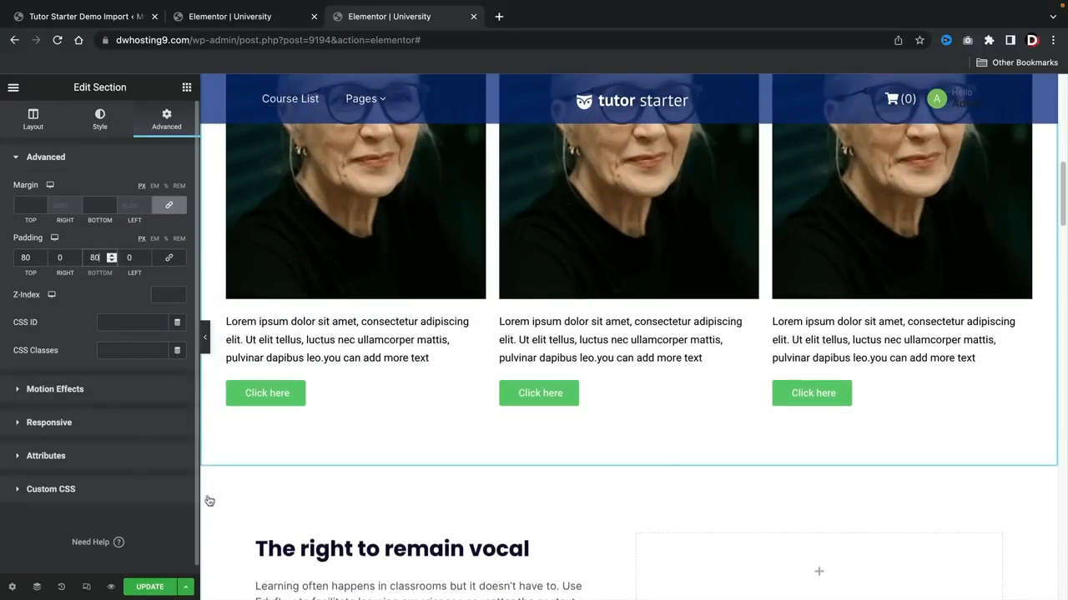
scroll(362, 522, up, 3)
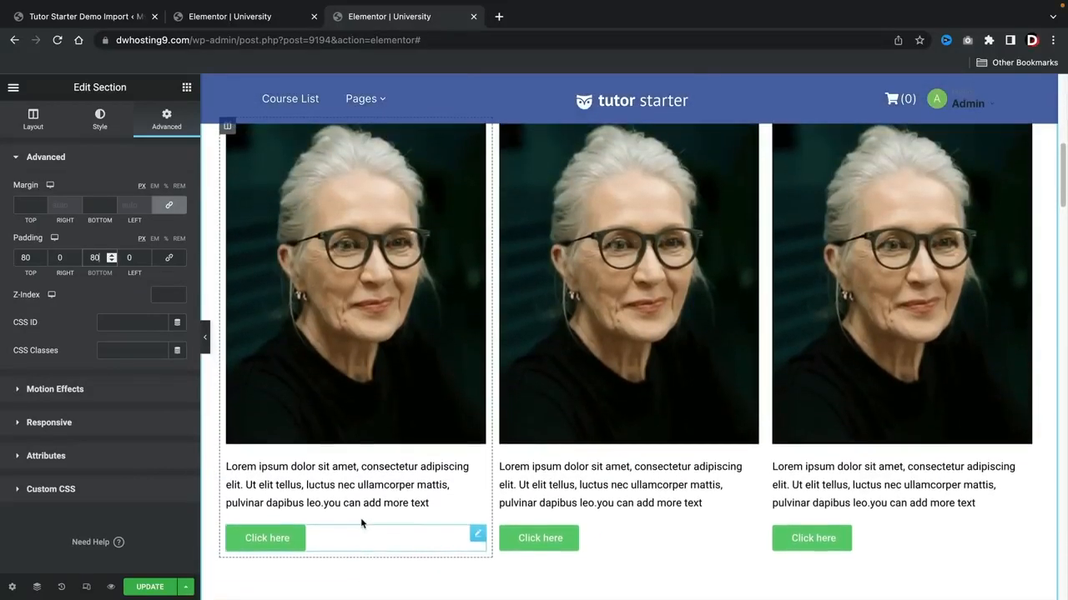
click(143, 588)
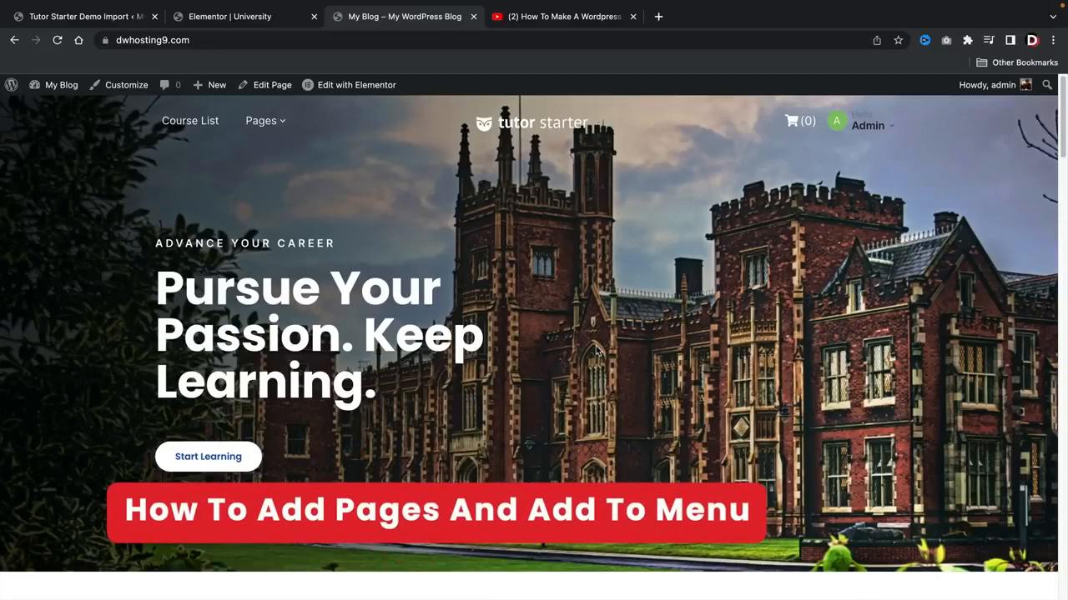
Step: Visit the About Us page on the live site and return to the home page
mouse_move(265, 121)
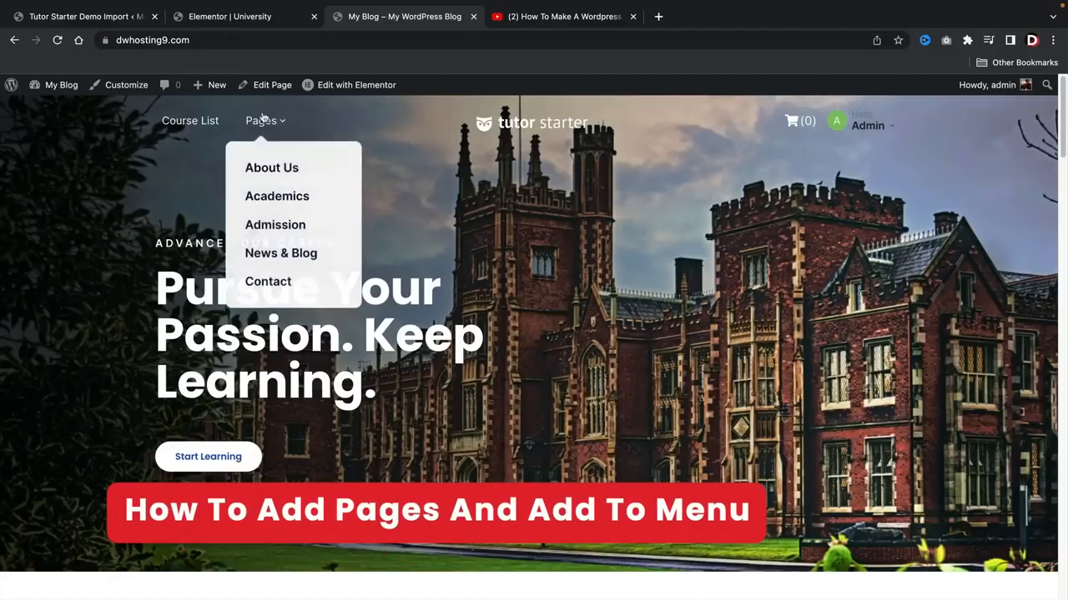
click(271, 170)
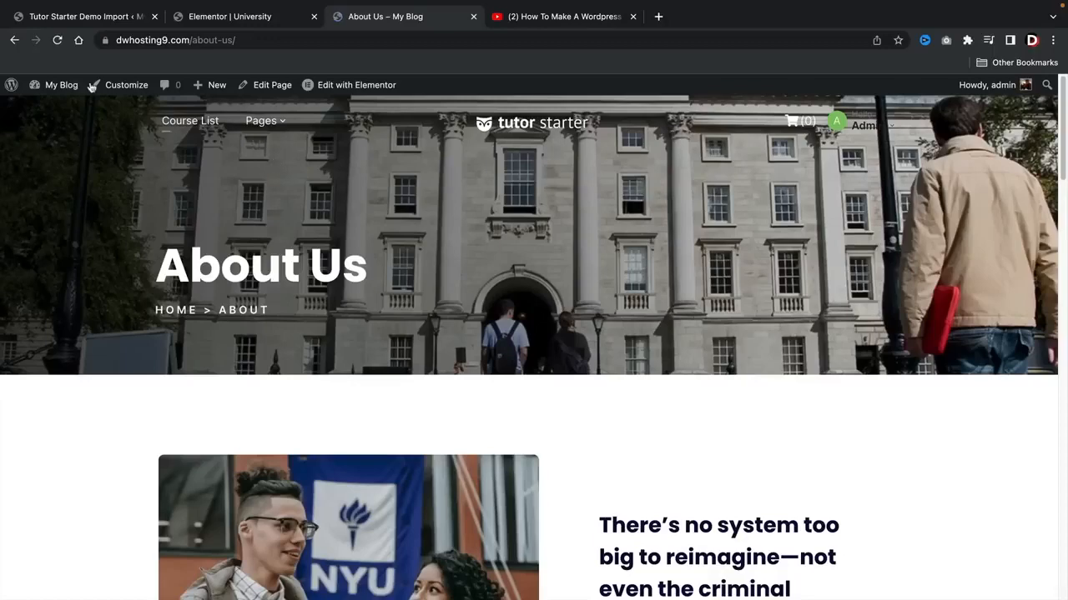
click(14, 40)
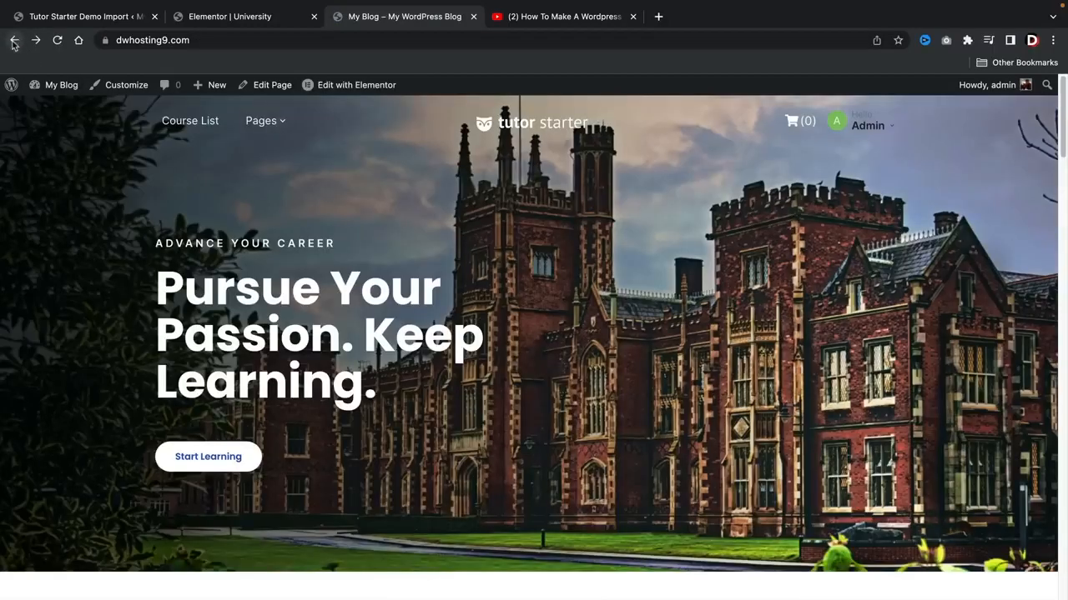
Step: Create a new page titled "My Instuctors Page" and publish it
mouse_move(209, 86)
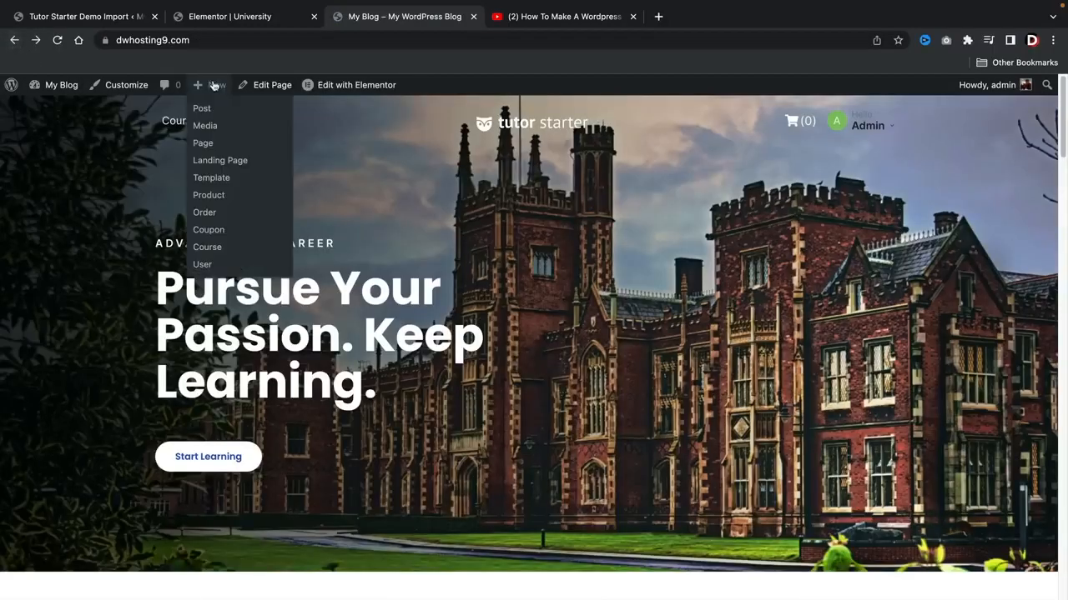
click(208, 146)
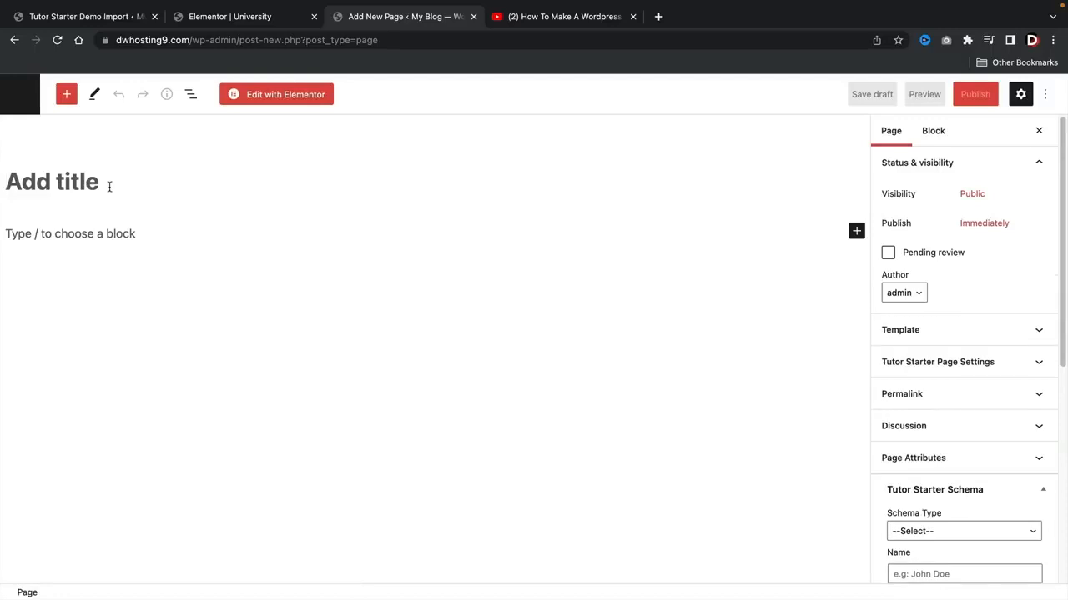
text(My)
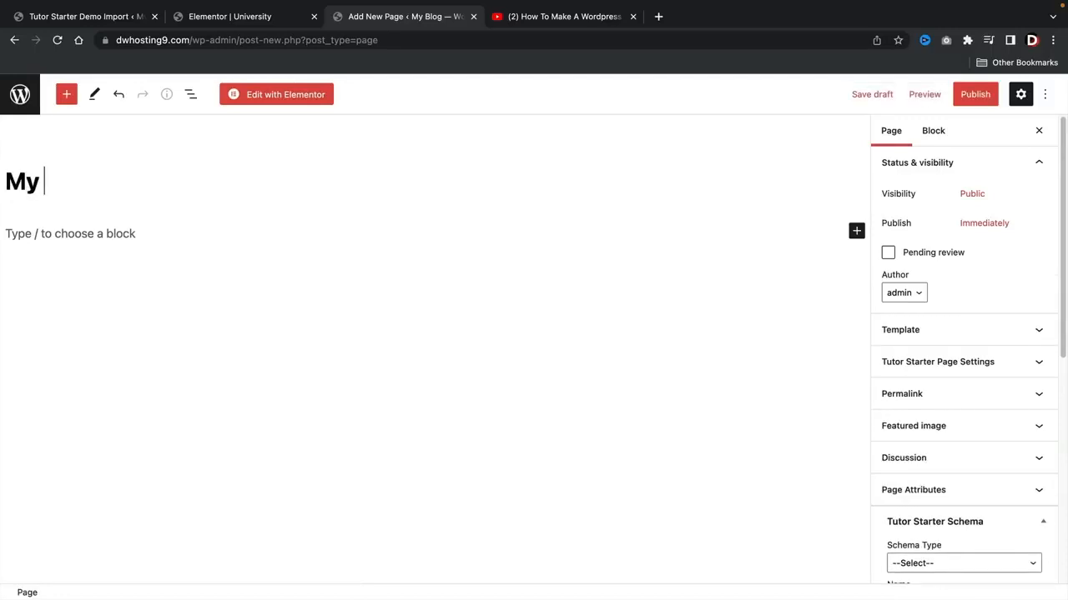
text( Instrt)
text(uctors Page)
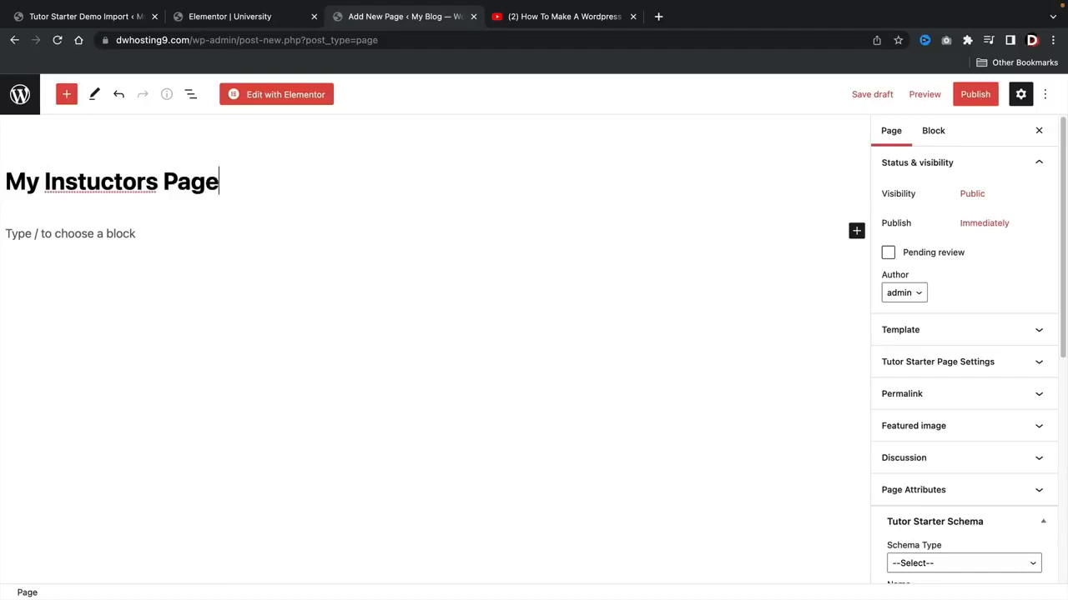
click(973, 95)
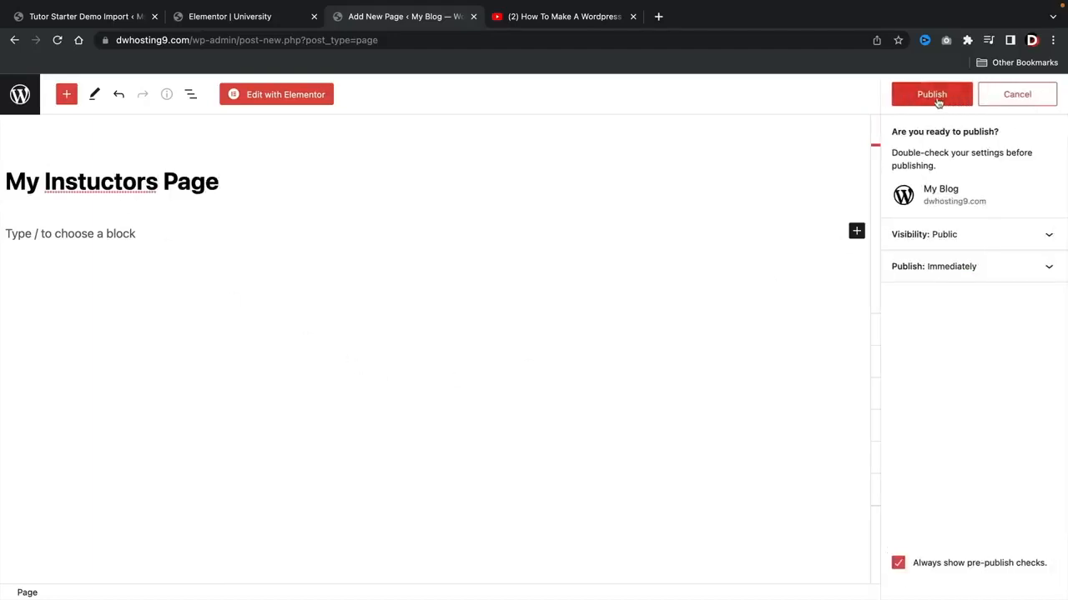
click(936, 99)
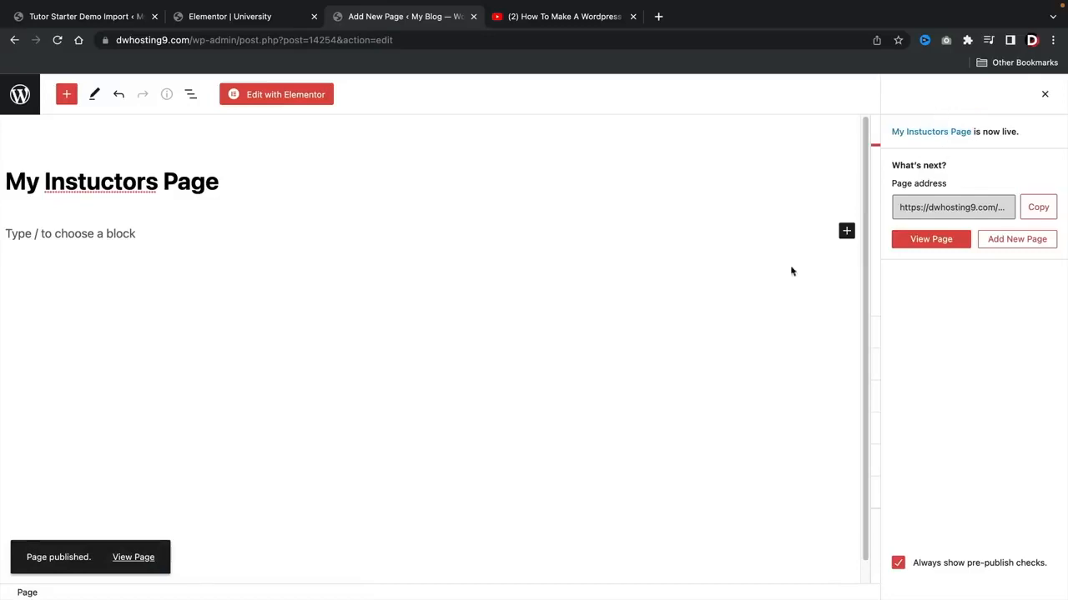
Step: Build the page in Elementor with an "Our Amazing Instructors" heading and three columns of image, text and button, and update it
click(280, 95)
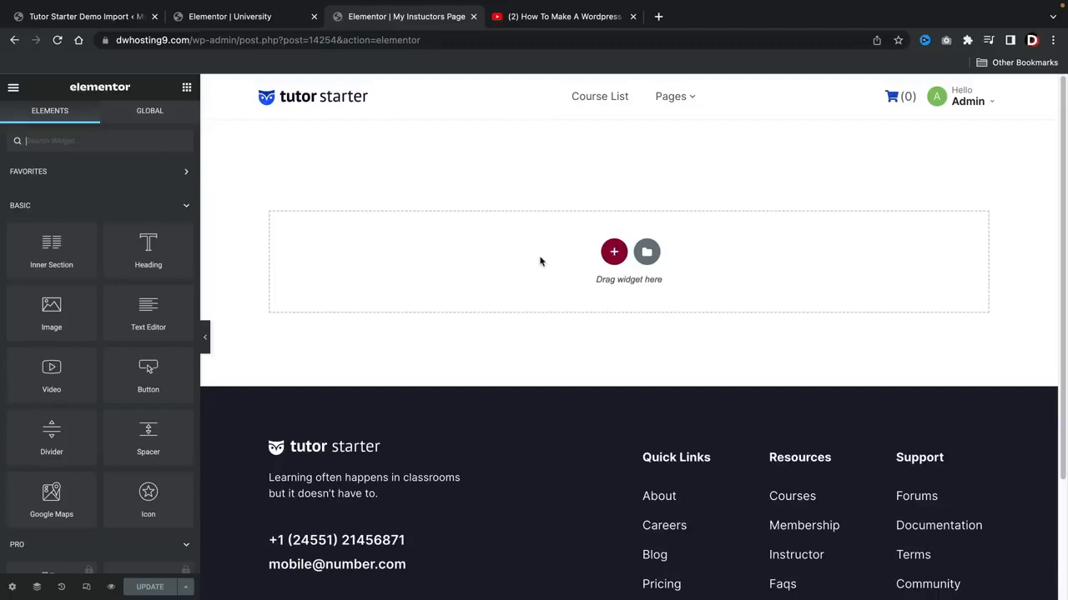
click(615, 253)
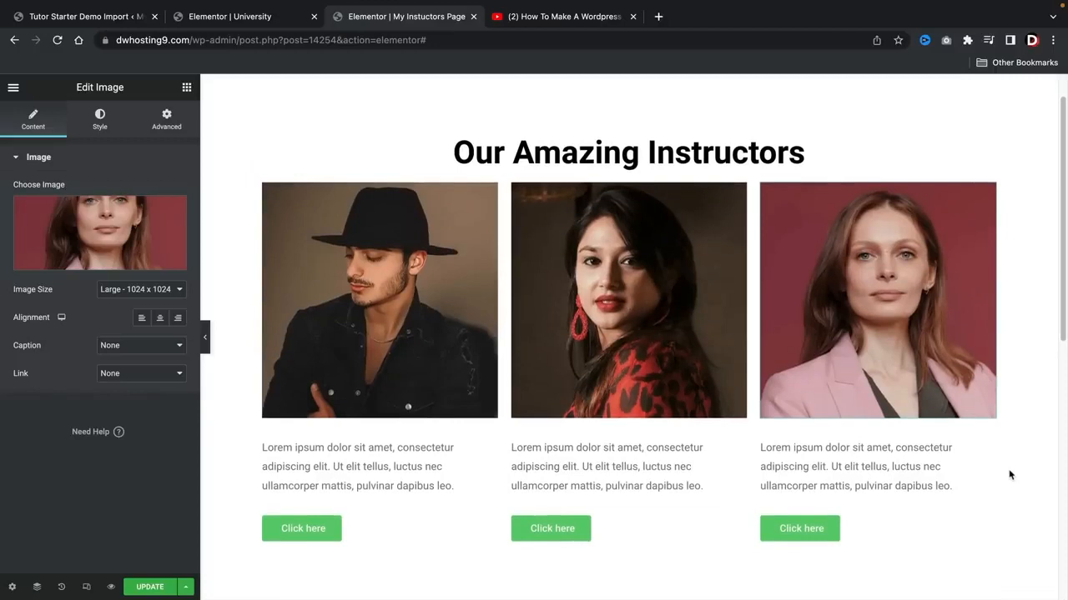
click(147, 586)
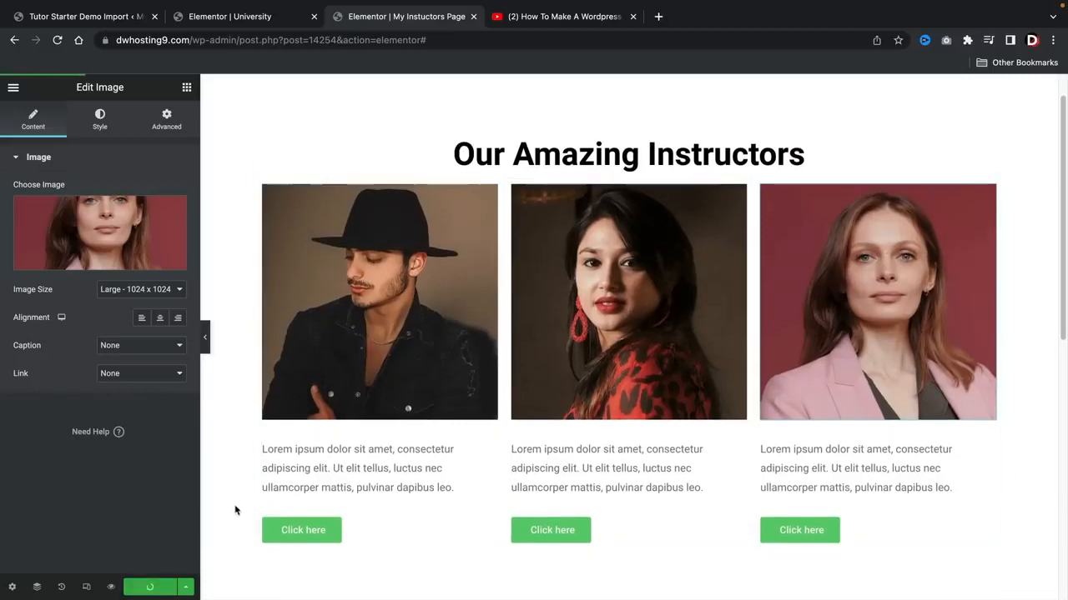
scroll(235, 510, up, 1)
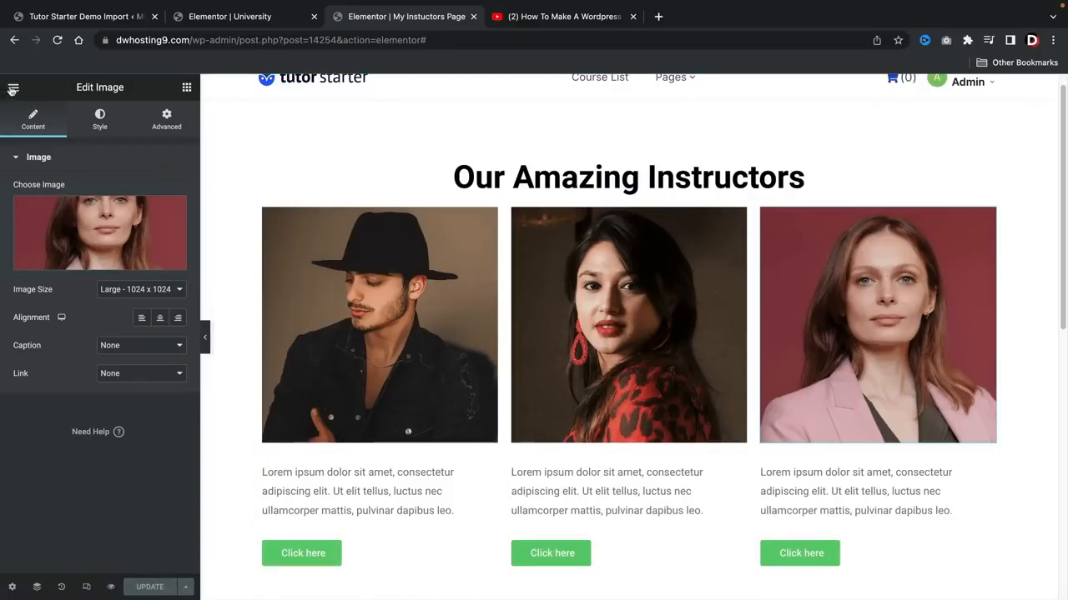
scroll(227, 209, up, 1)
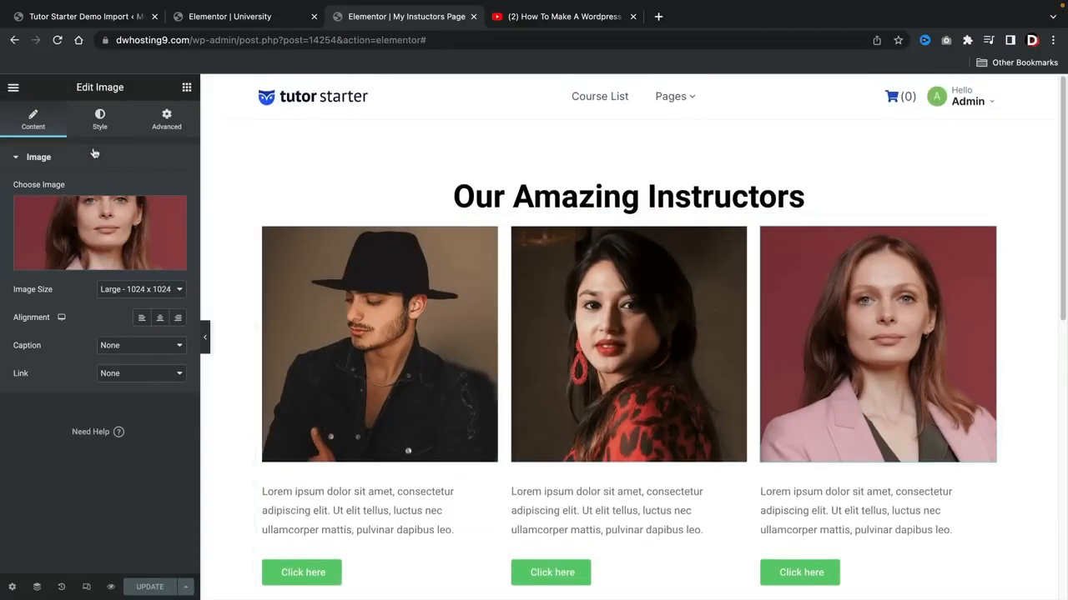
Step: Exit Elementor to the WordPress dashboard and load the Primary menu for editing
click(14, 94)
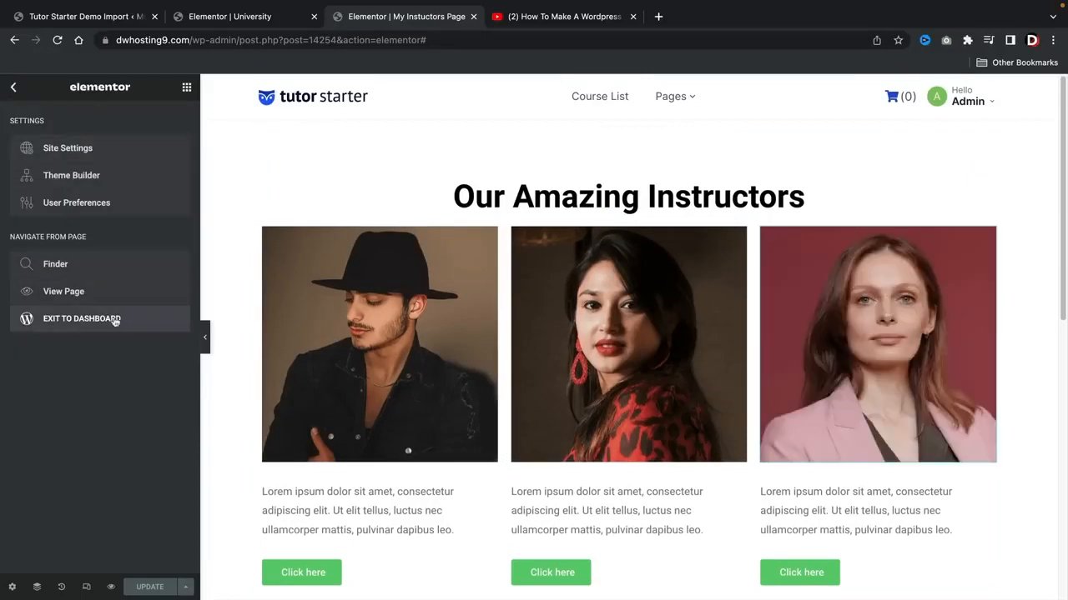
click(71, 325)
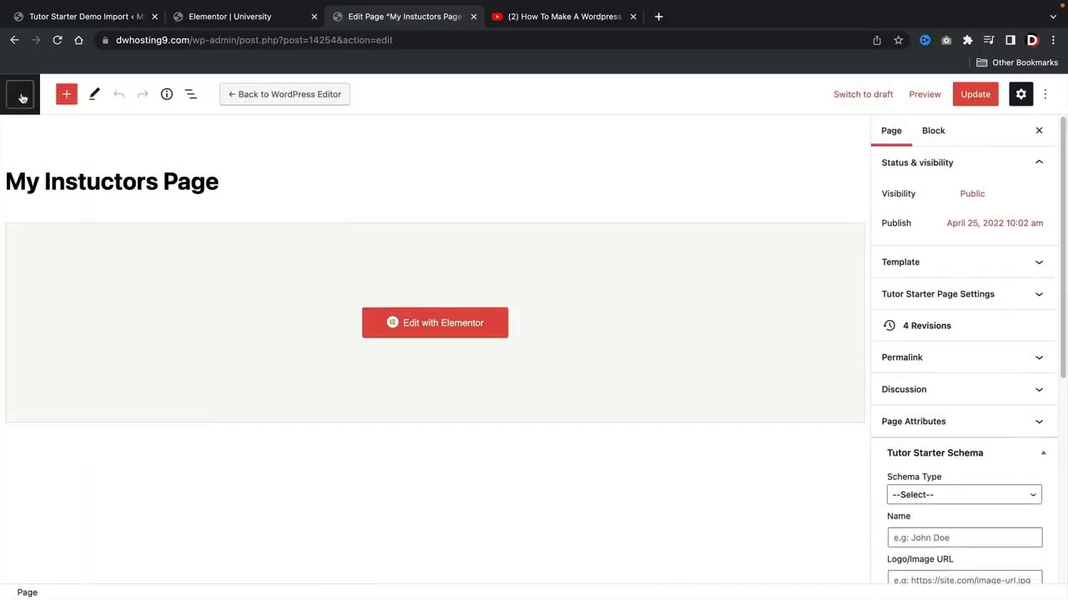
click(22, 96)
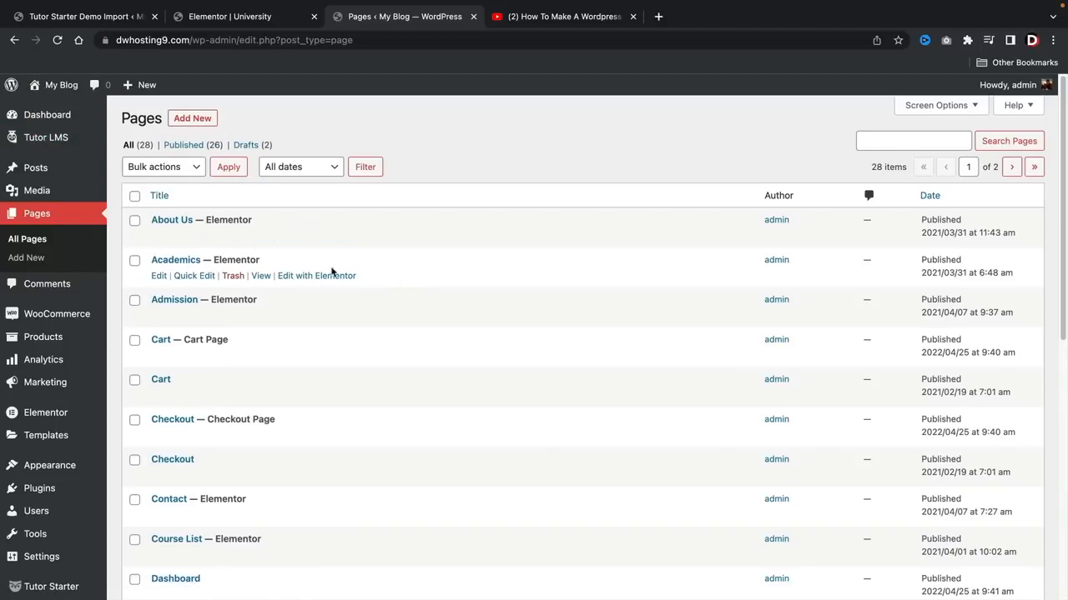
mouse_move(39, 473)
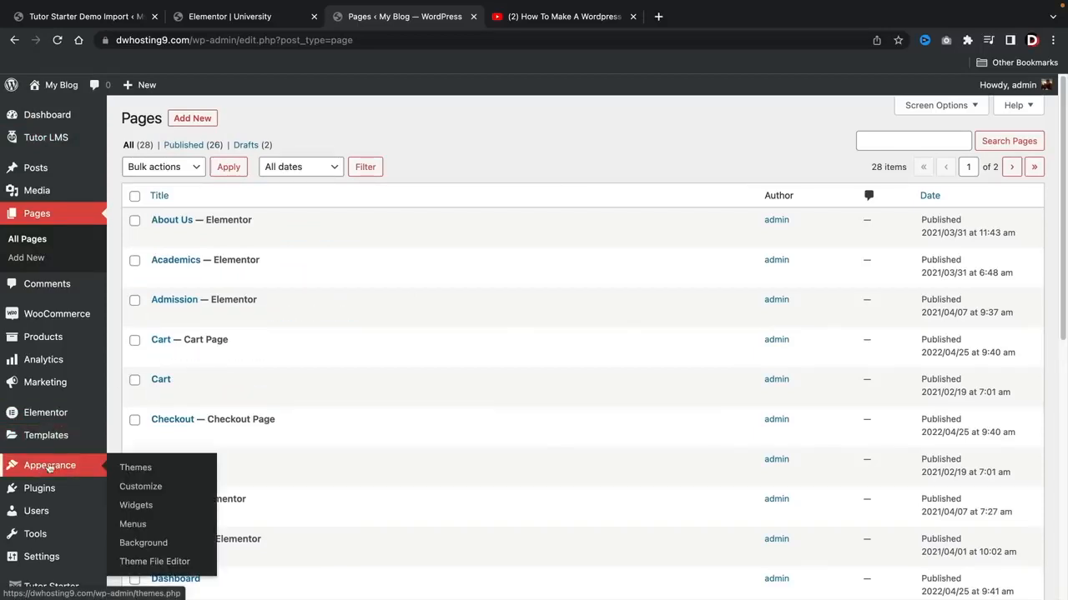
click(136, 525)
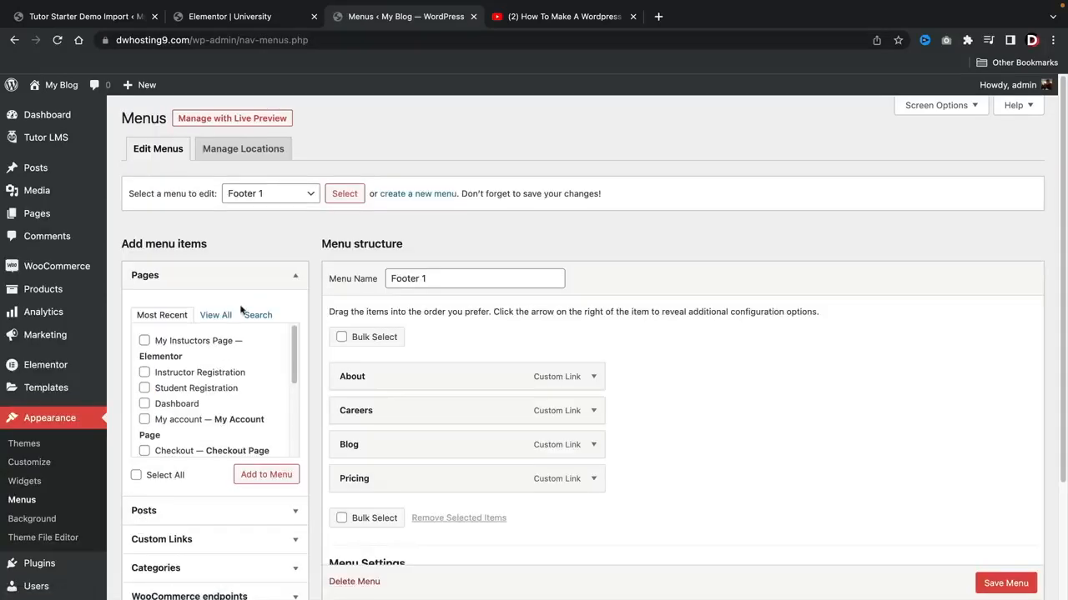
click(272, 196)
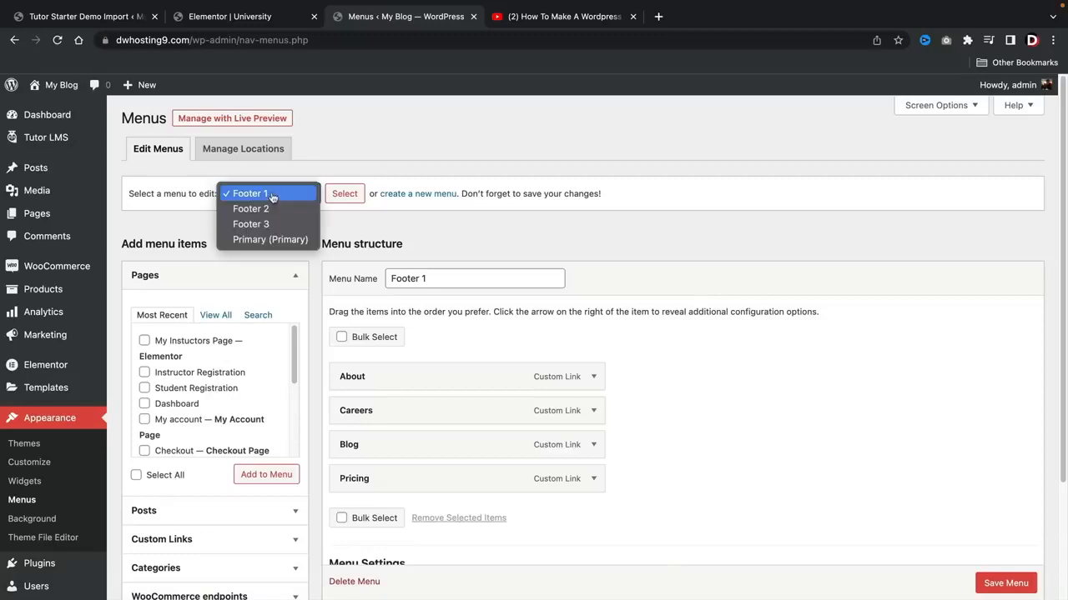
click(267, 240)
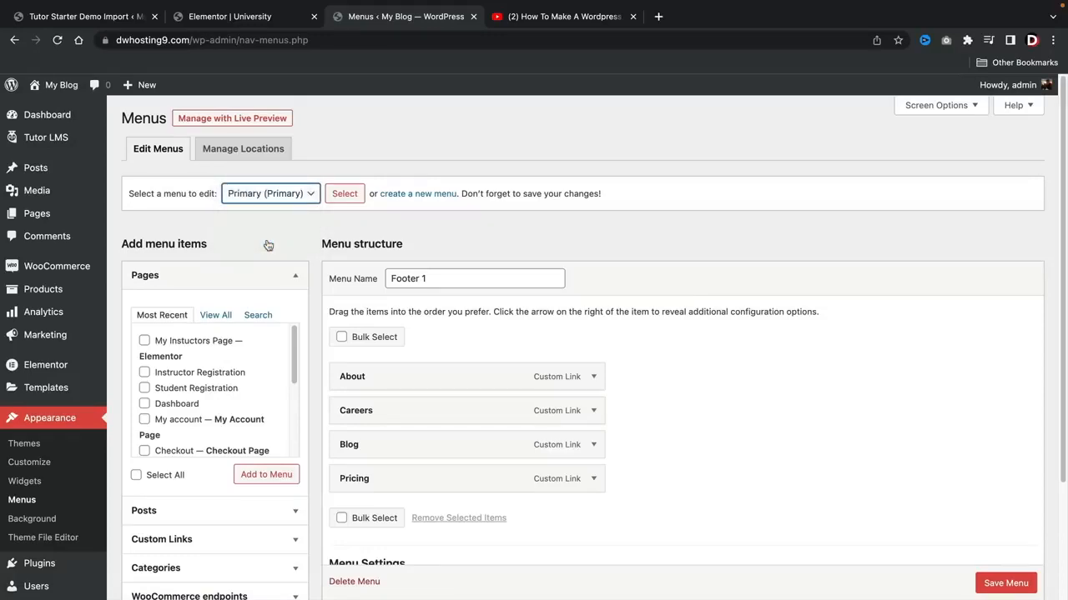
click(344, 198)
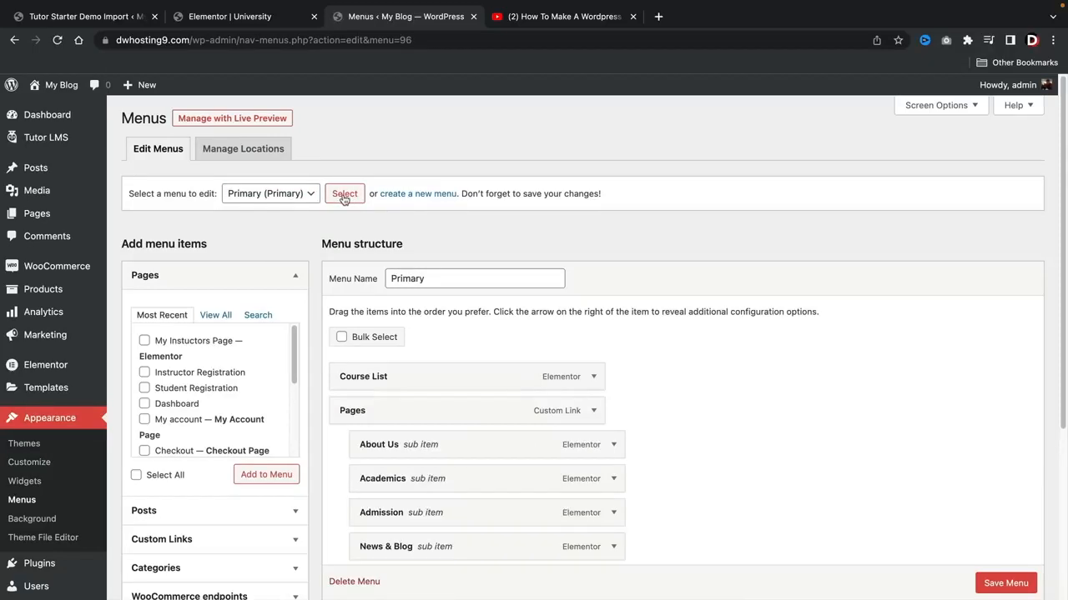
Step: Add My Instuctors Page to the Primary menu as a top-level item and save the menu
scroll(375, 228, down, 1)
click(216, 293)
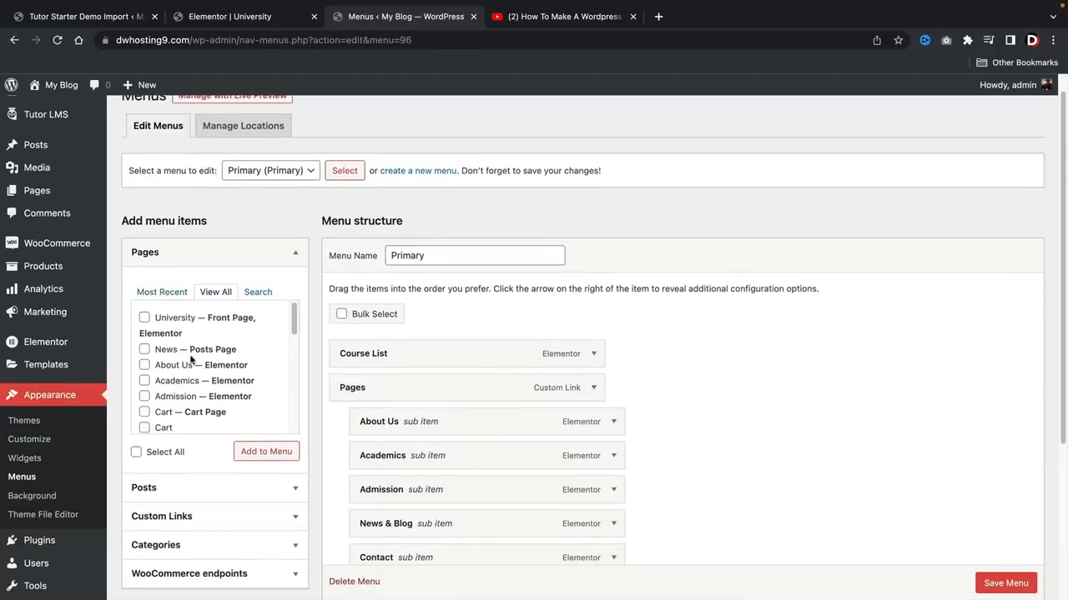
scroll(188, 360, down, 3)
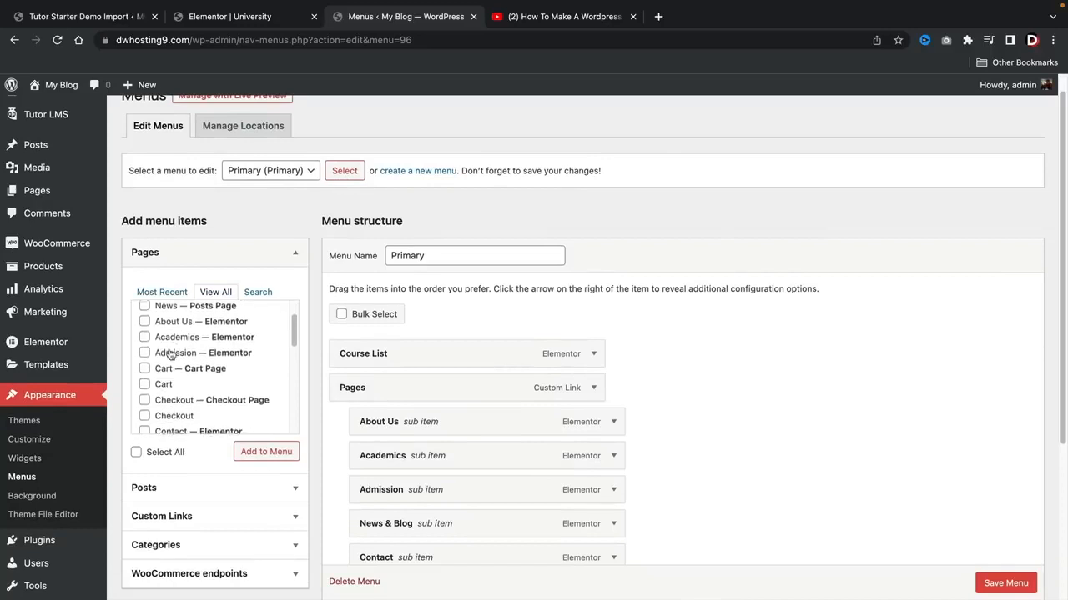
scroll(170, 355, down, 5)
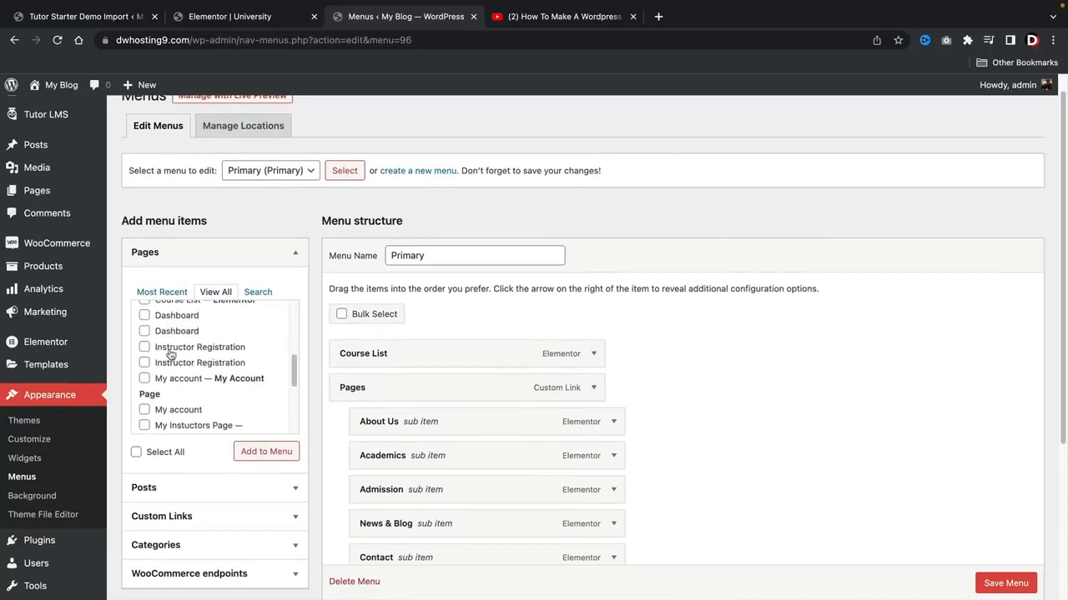
scroll(170, 354, up, 1)
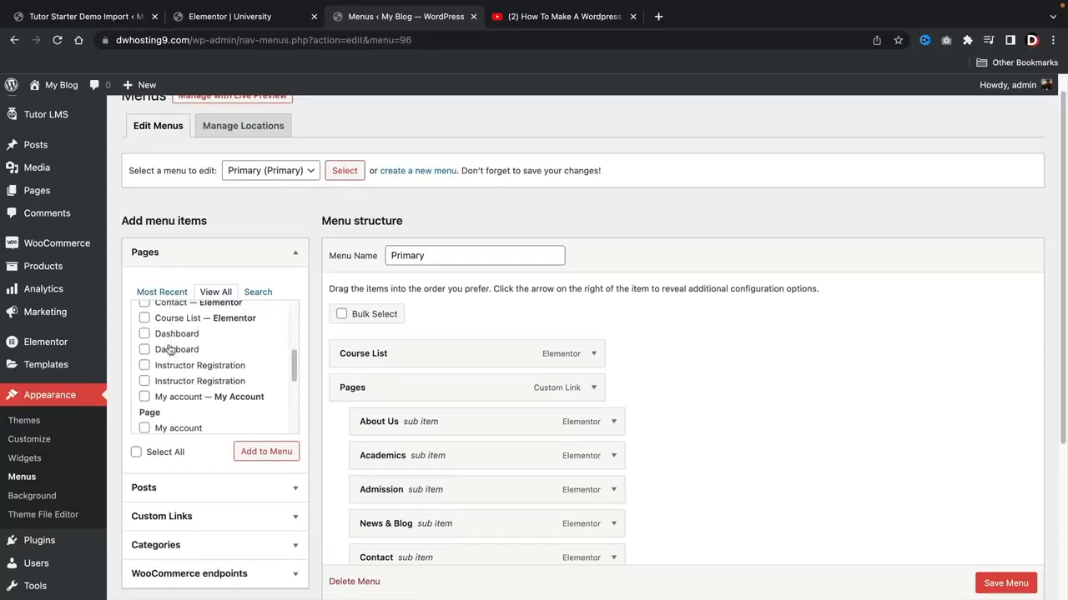
click(164, 293)
click(176, 322)
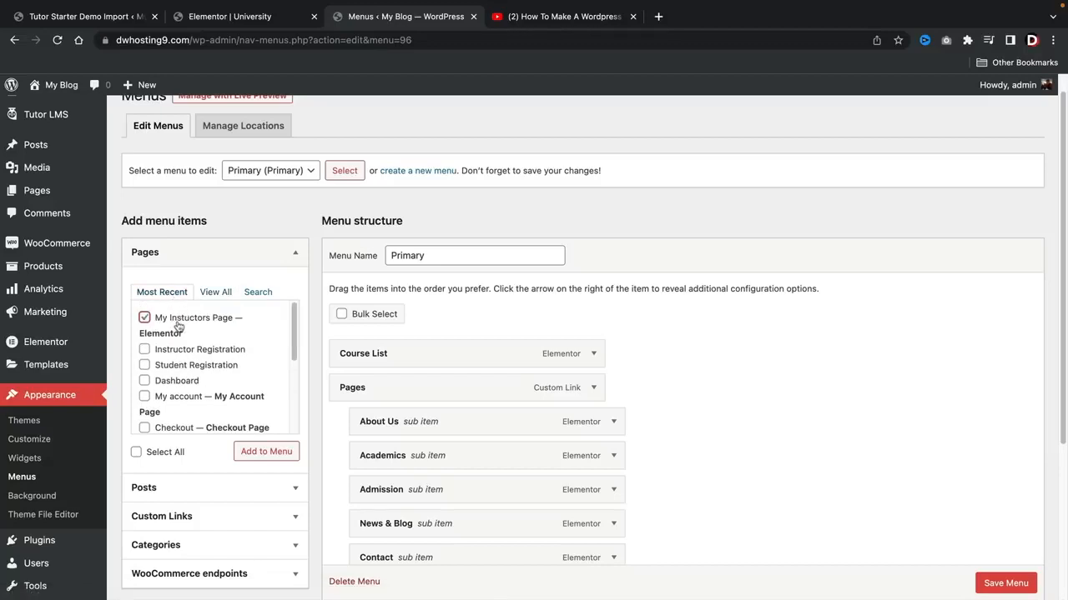
click(264, 454)
scroll(317, 457, down, 3)
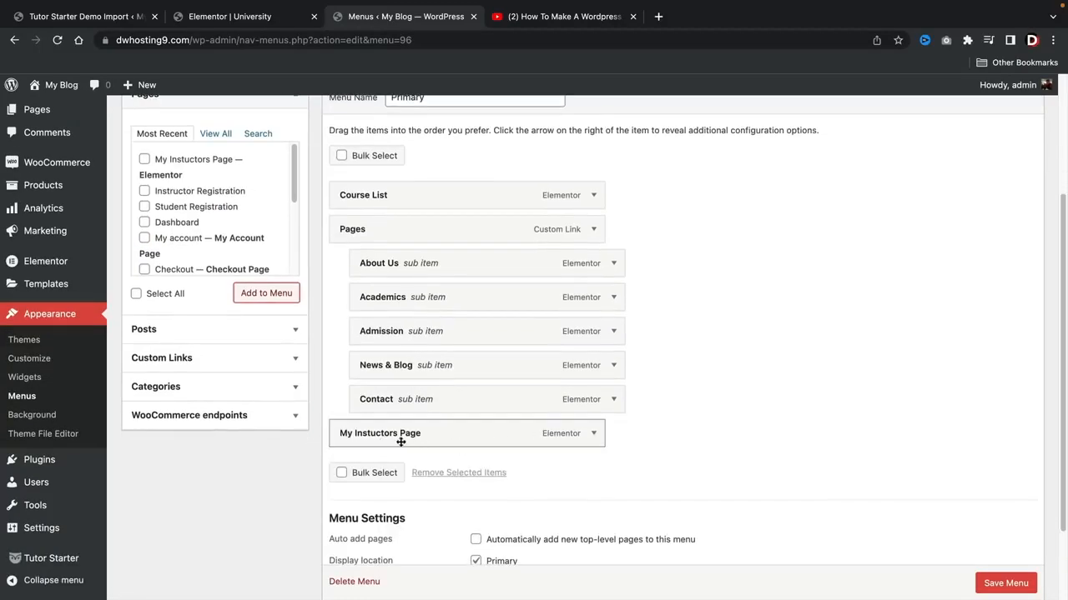
scroll(584, 375, up, 1)
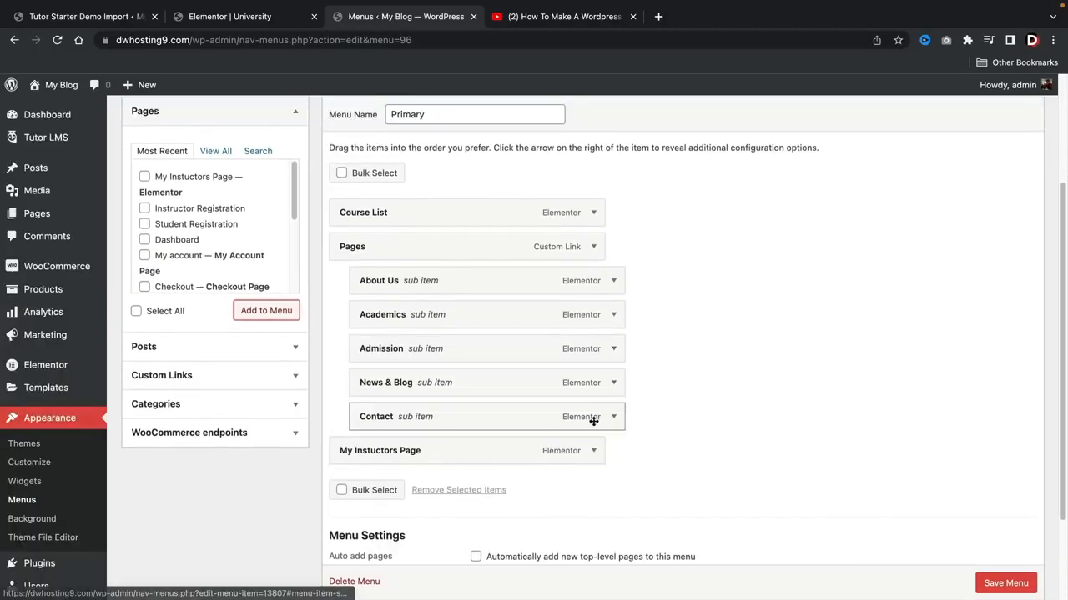
scroll(1007, 584, down, 1)
click(1006, 584)
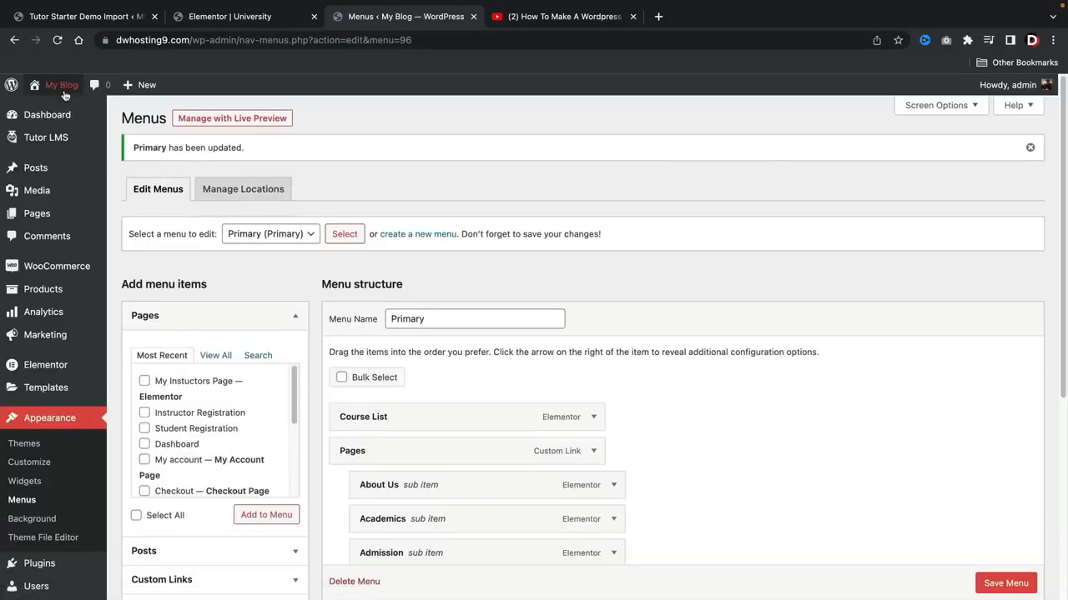
Step: Reload the live home page, open My Instuctors Page from the site menu and look through it
click(60, 112)
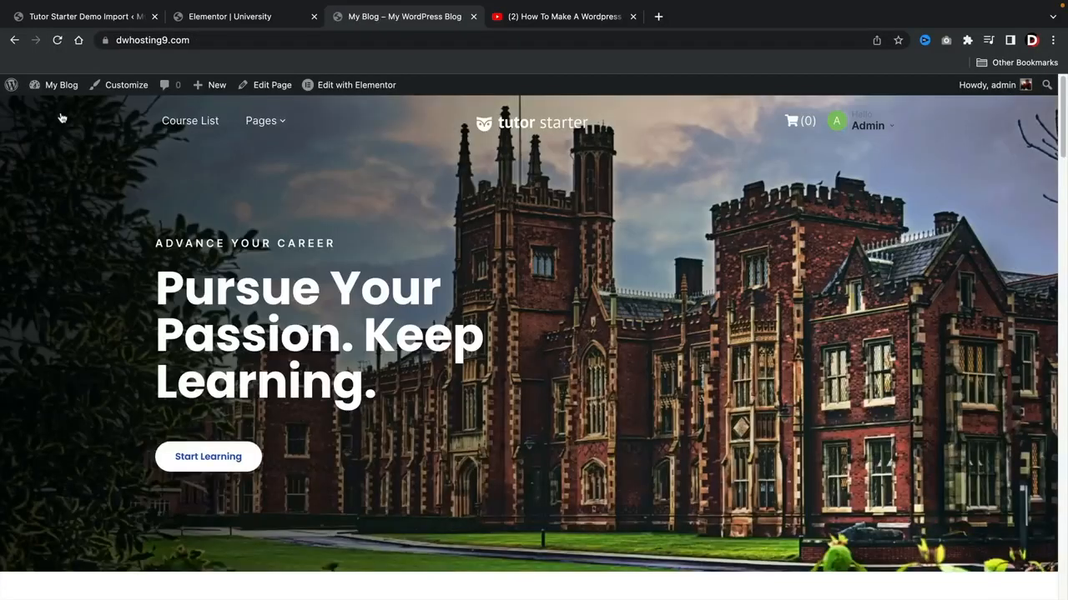
click(57, 40)
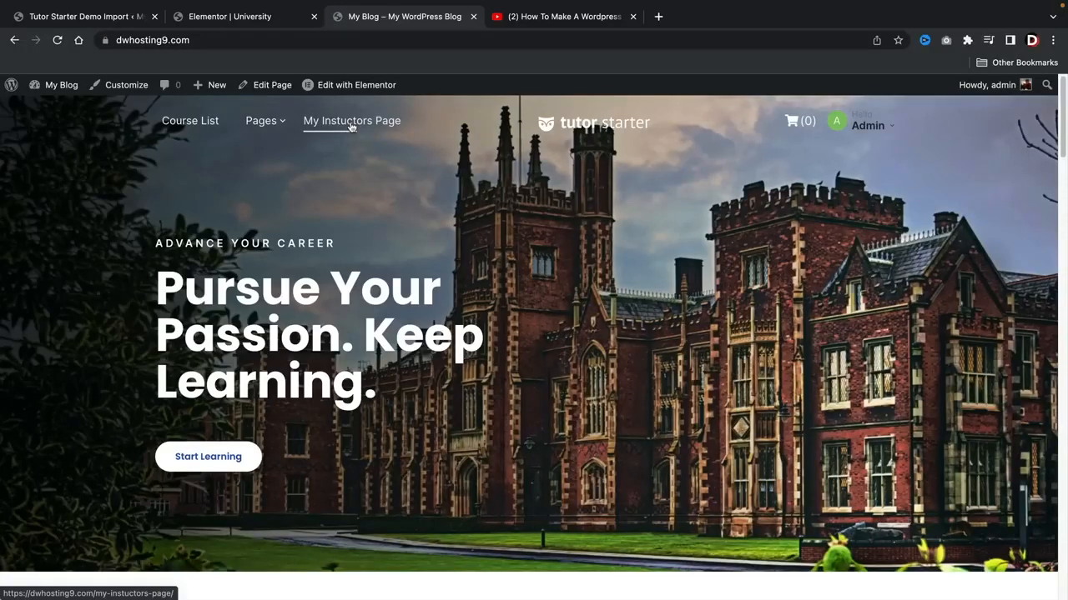
click(351, 126)
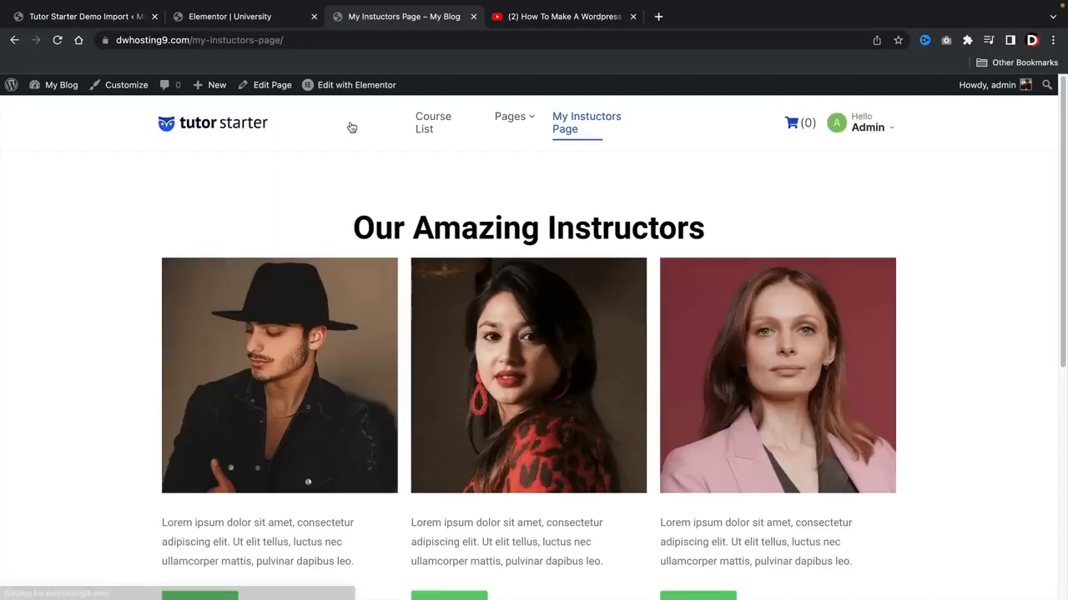
scroll(554, 384, down, 2)
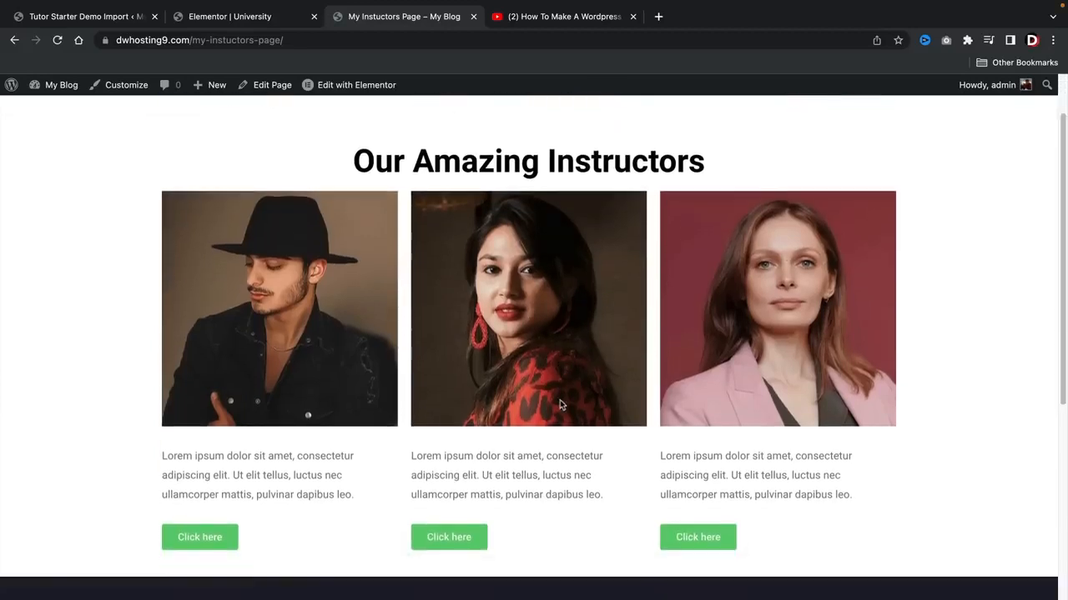
scroll(555, 393, down, 3)
scroll(555, 395, up, 5)
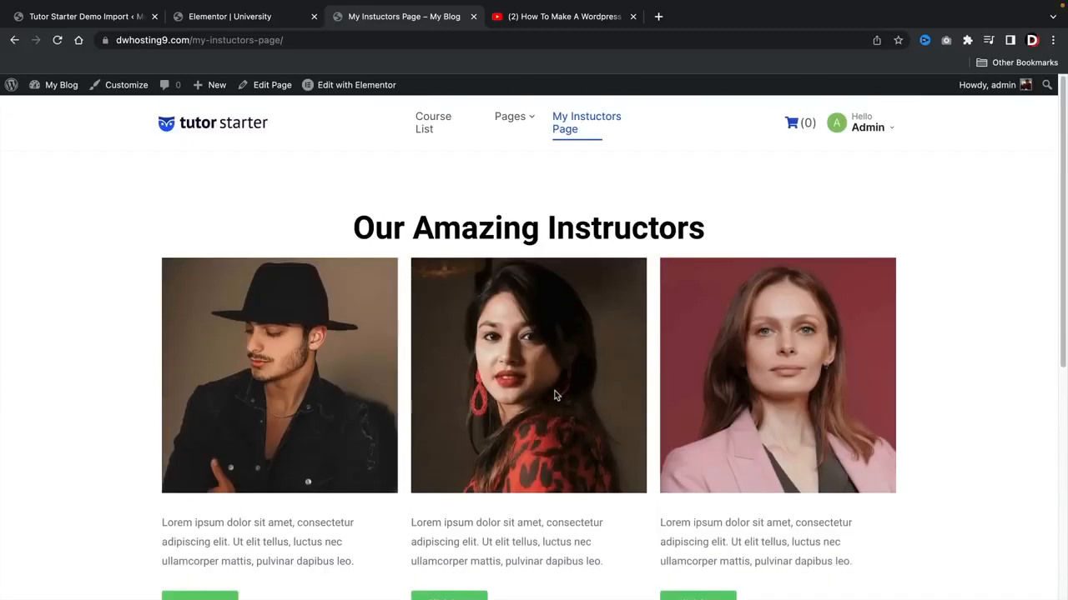
Step: Return to the menu editor and add the University front page to the Primary menu as its first item
click(200, 129)
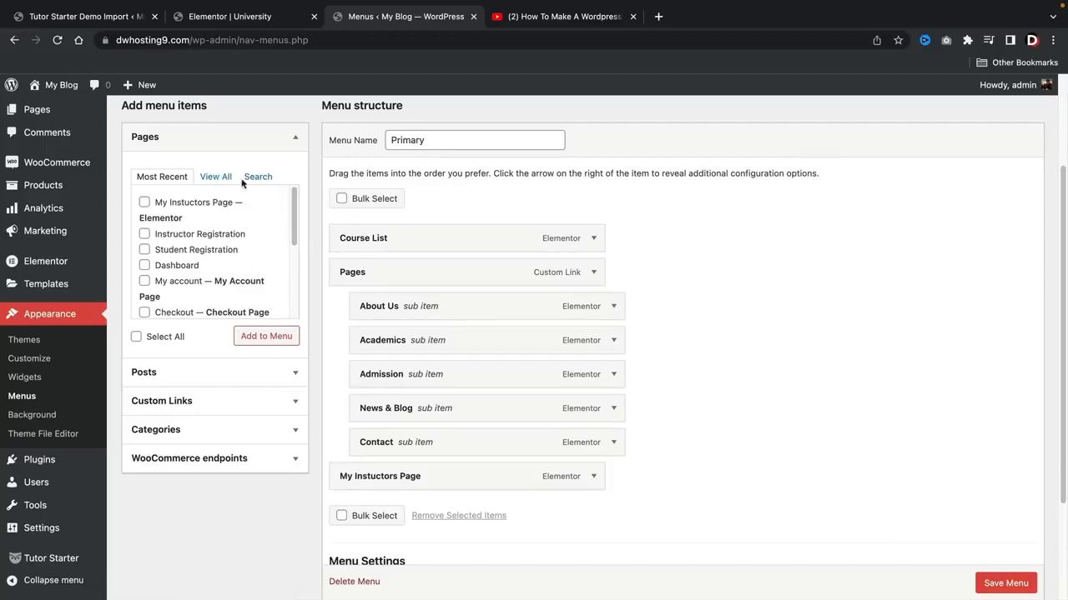
click(213, 177)
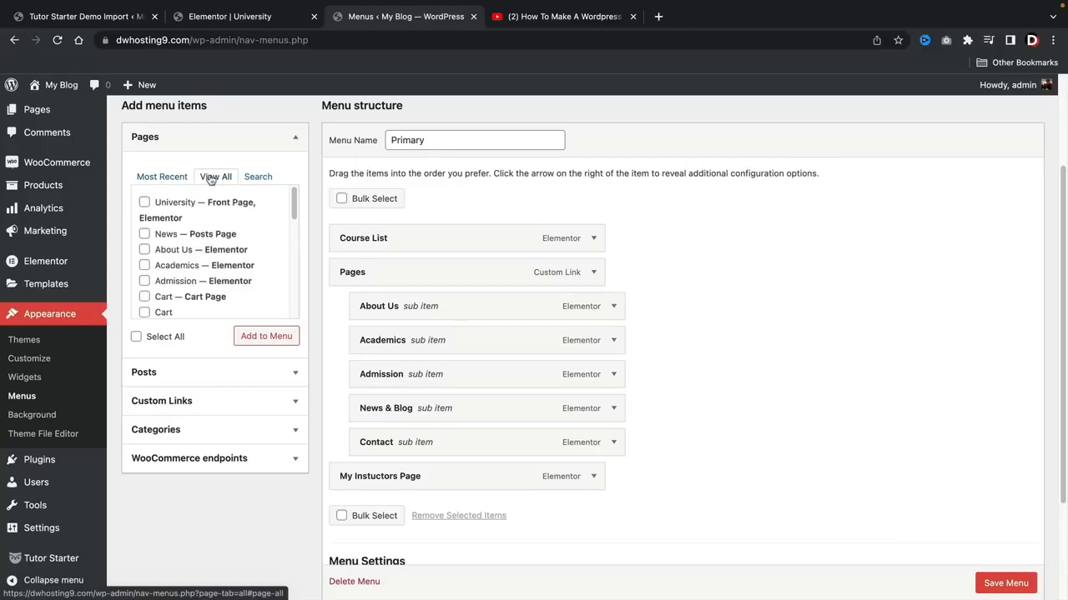
click(144, 203)
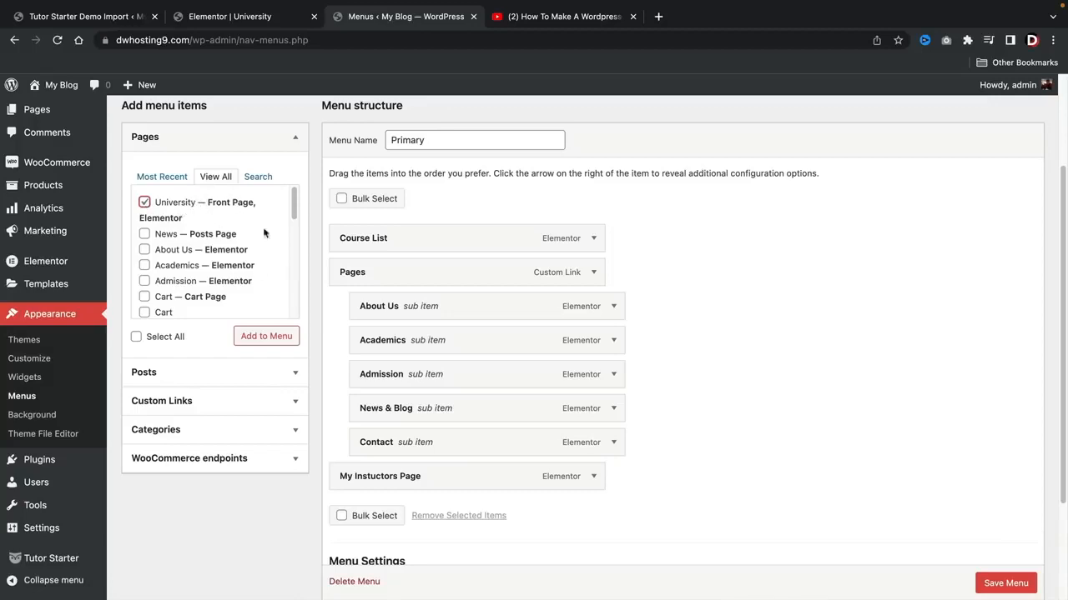
click(268, 336)
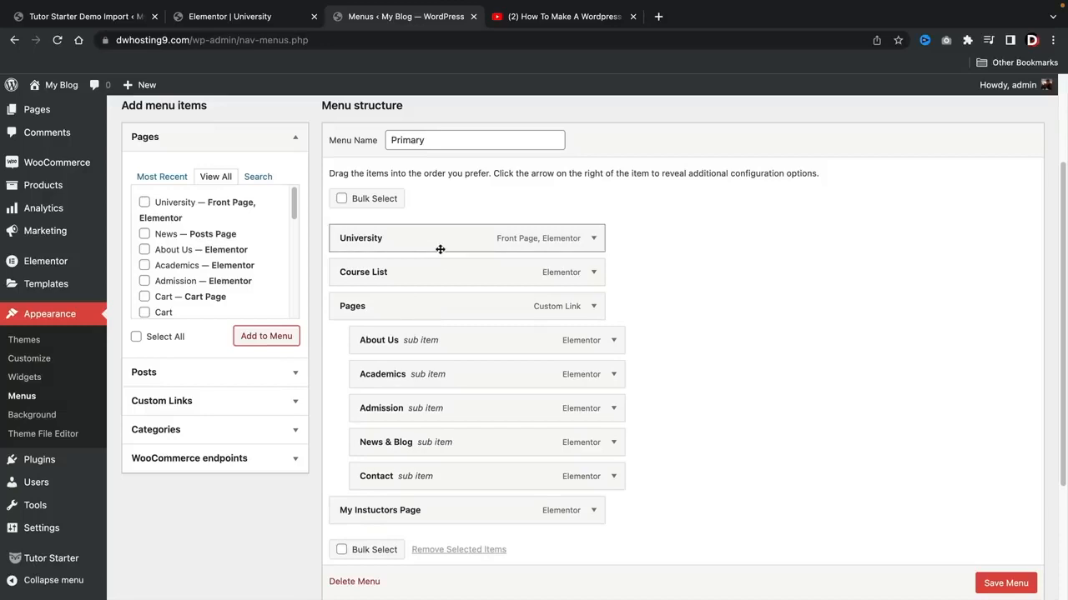
Step: Change the navigation label of the University menu item to Home and save the Primary menu
click(594, 240)
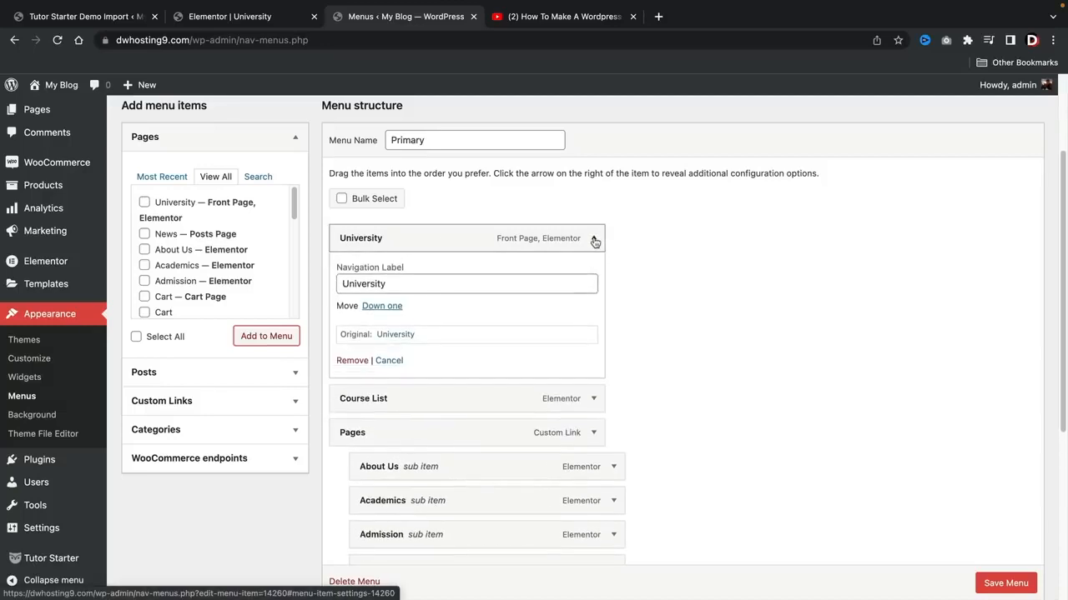
click(398, 284)
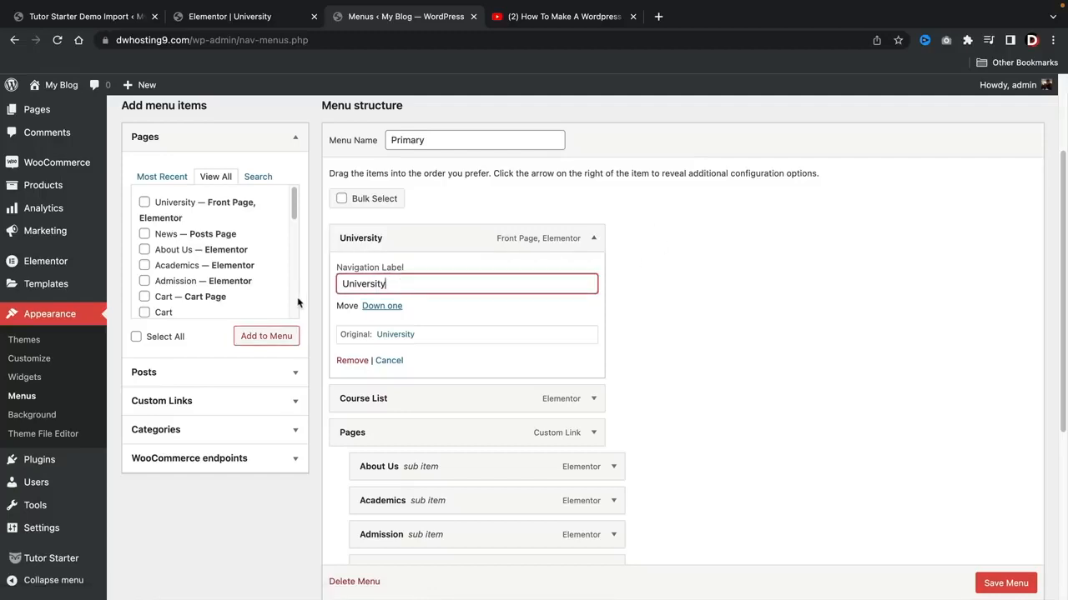
key(BackSpace)
key(BackSpace)
key(BackSpace)
key(BackSpace)
key(BackSpace)
text(Home)
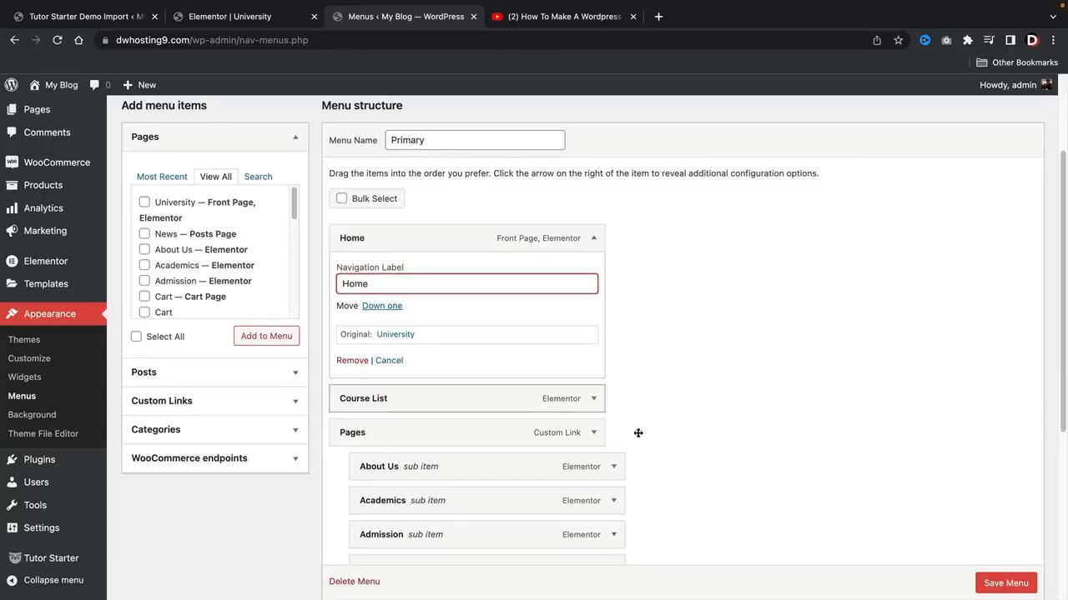
click(1005, 584)
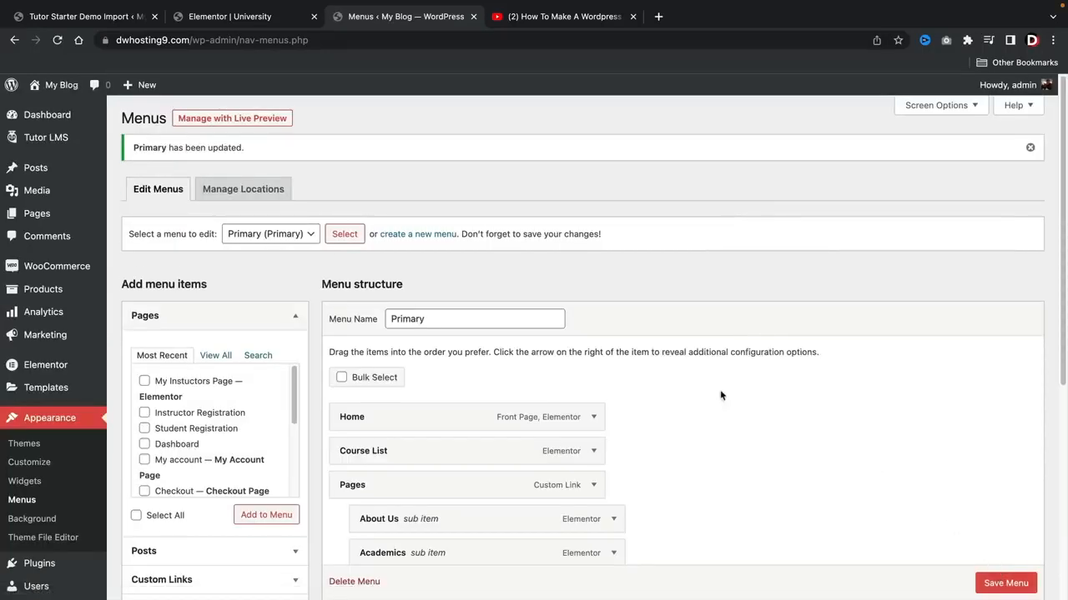
Step: Visit the live site and switch between Home and My Instuctors Page to check the menu links and the page address
mouse_move(45, 84)
click(52, 110)
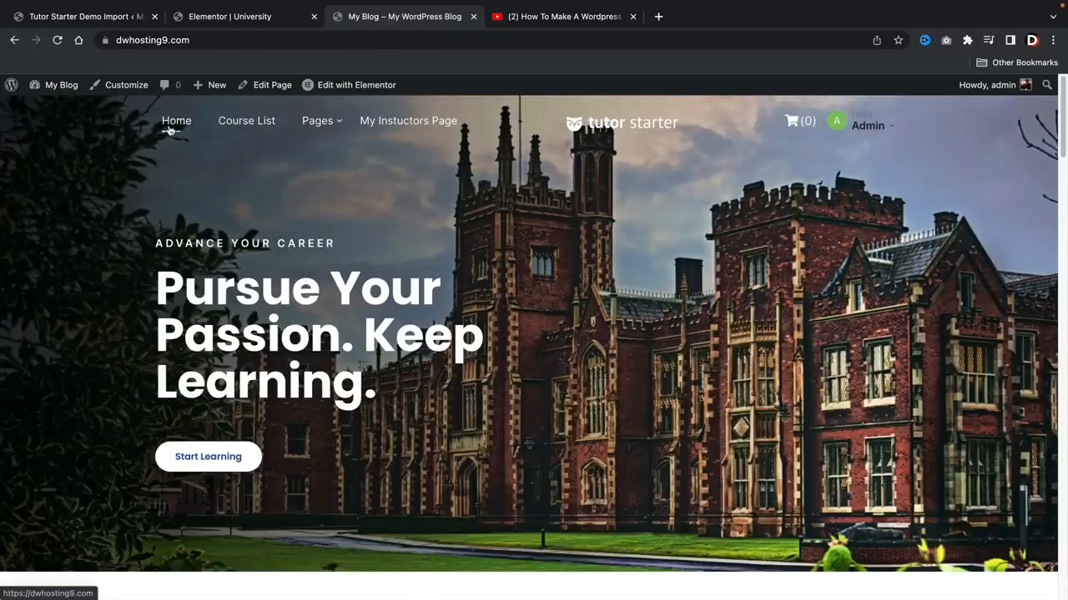
click(408, 126)
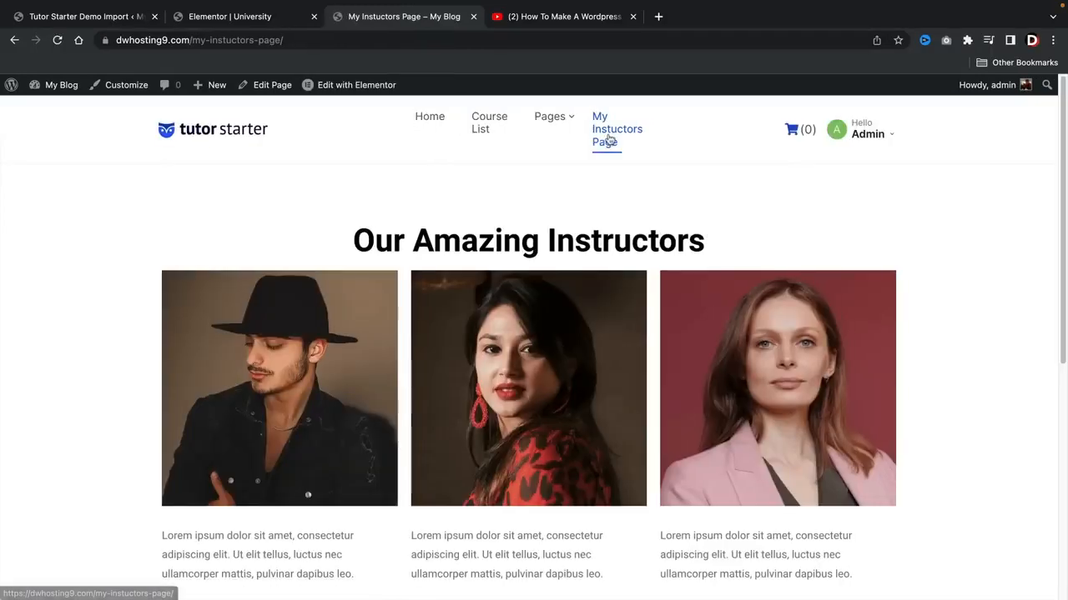
click(430, 119)
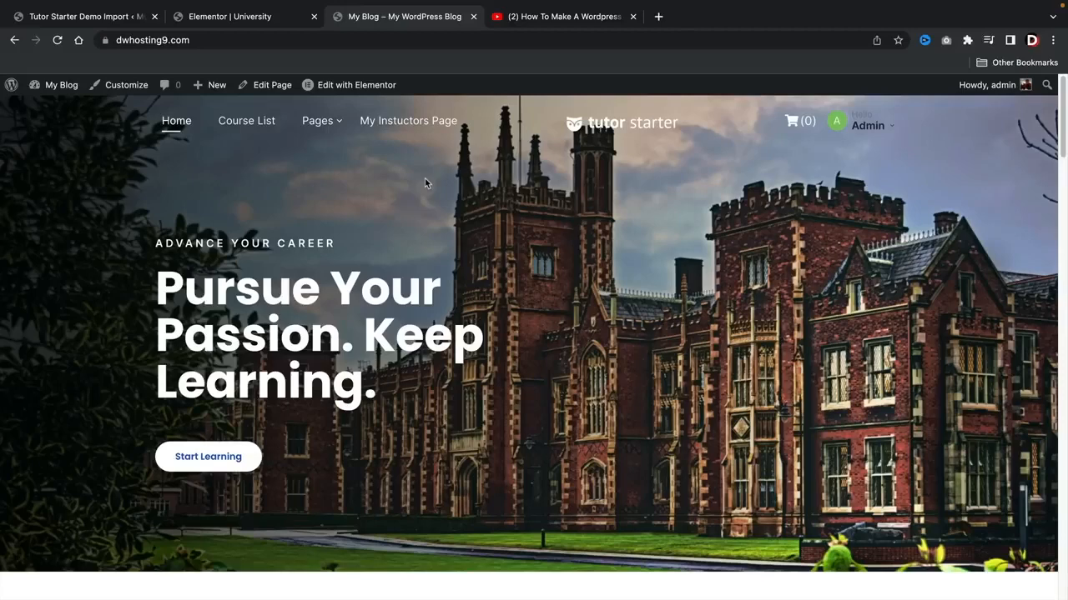
click(434, 123)
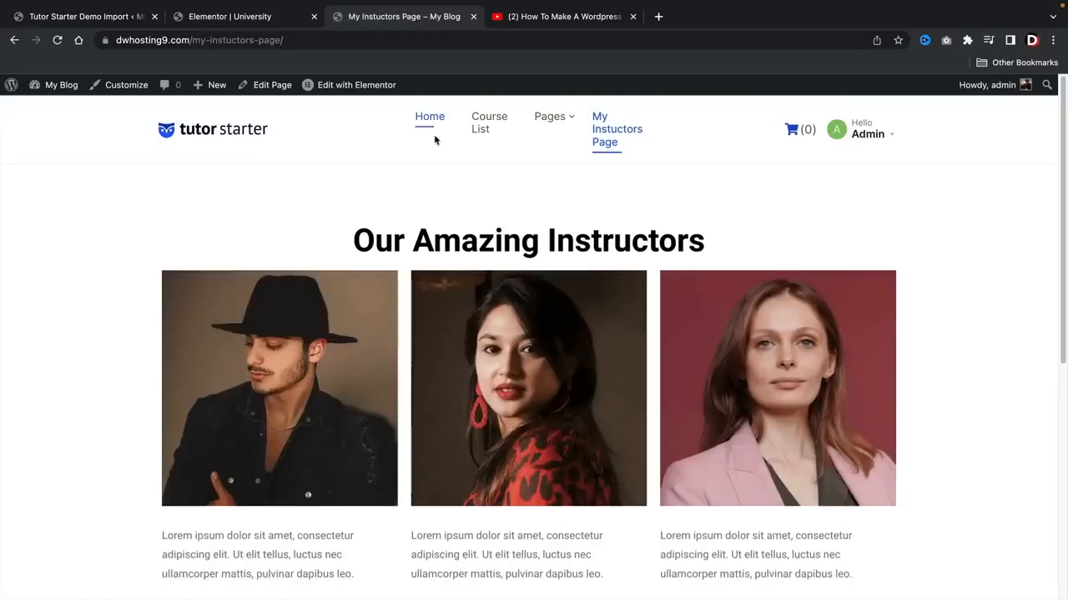
drag(198, 40, 334, 43)
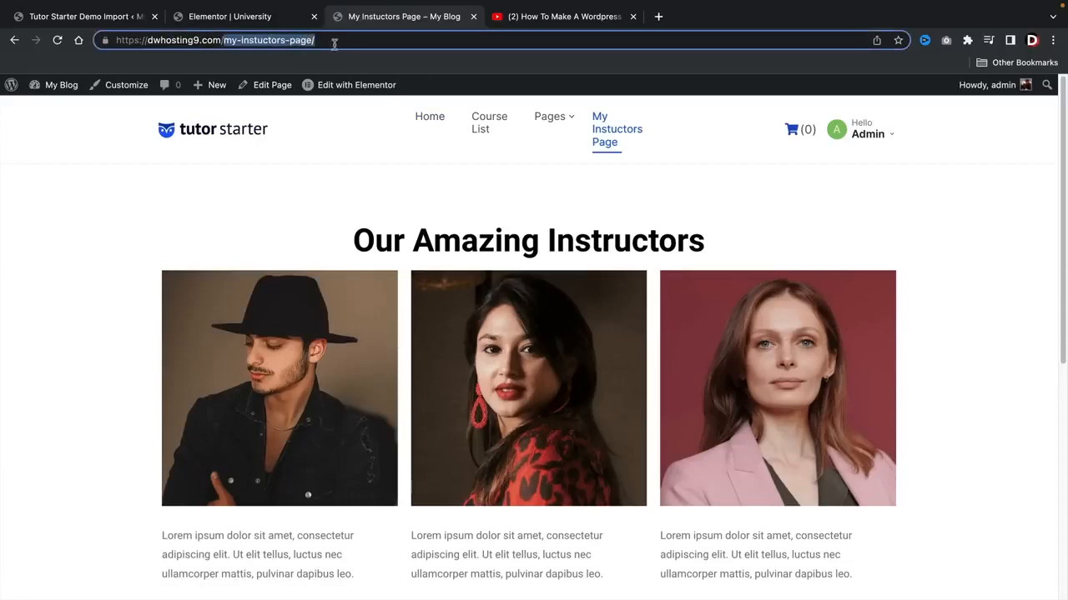
click(329, 163)
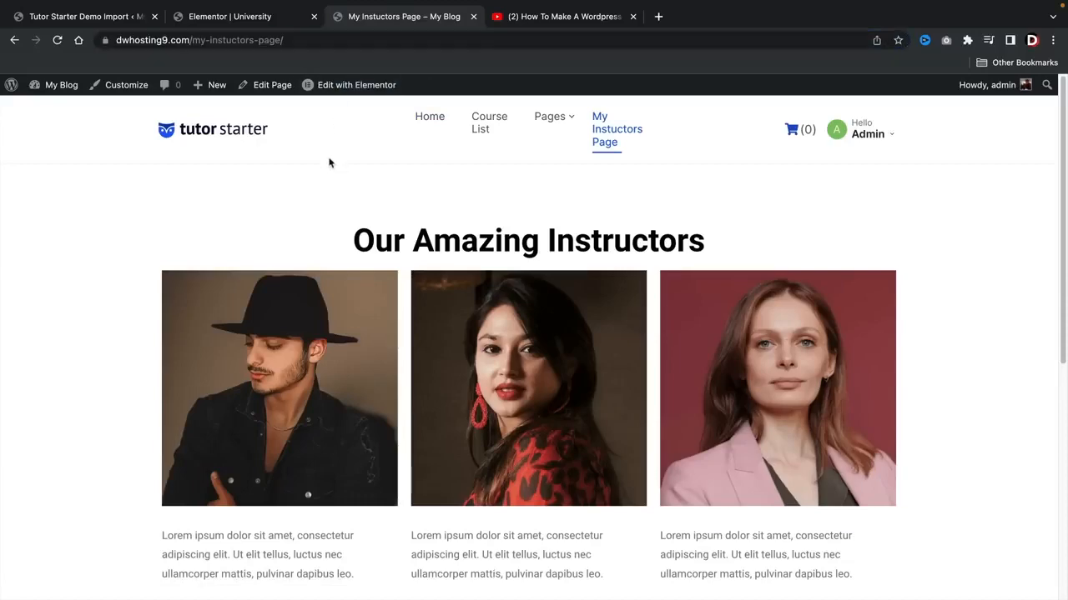
click(426, 119)
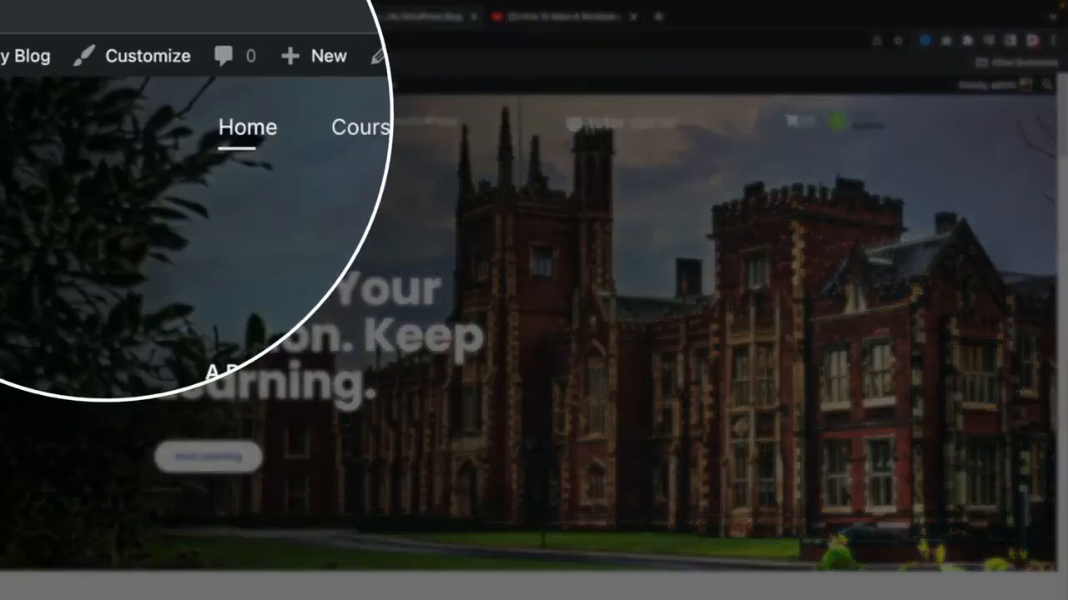
Step: Open the site customizer and review the Colors and Layout settings in the Tutor Starter Options Panel
click(146, 84)
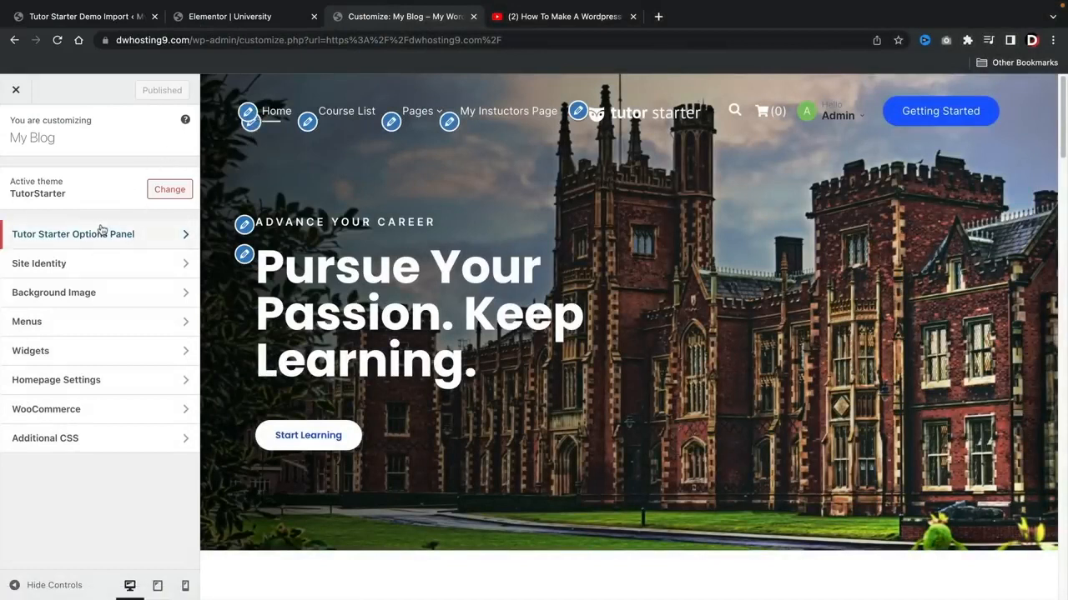
click(57, 241)
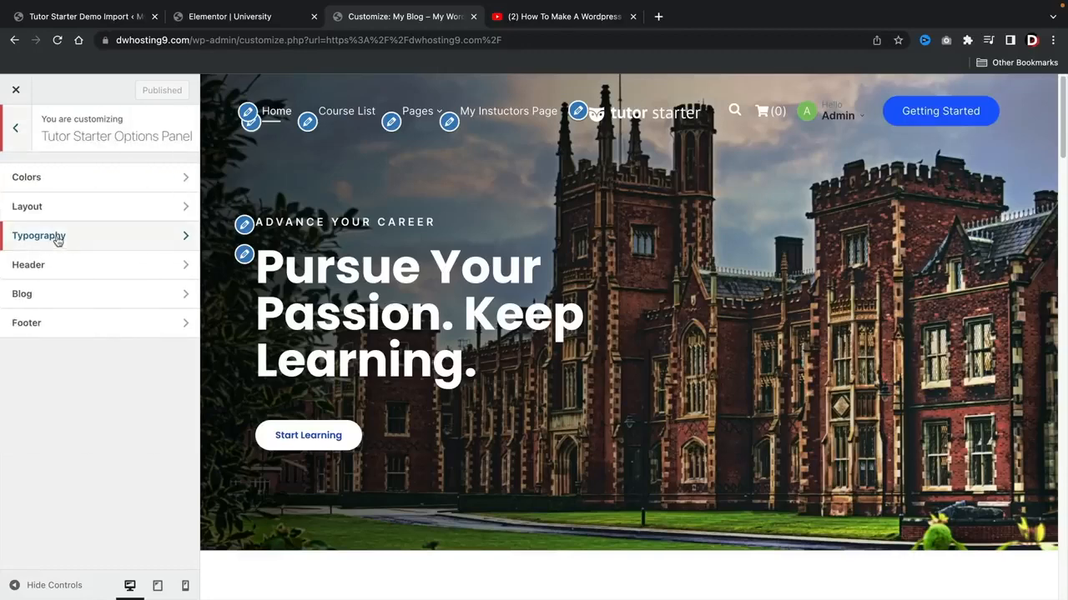
click(53, 176)
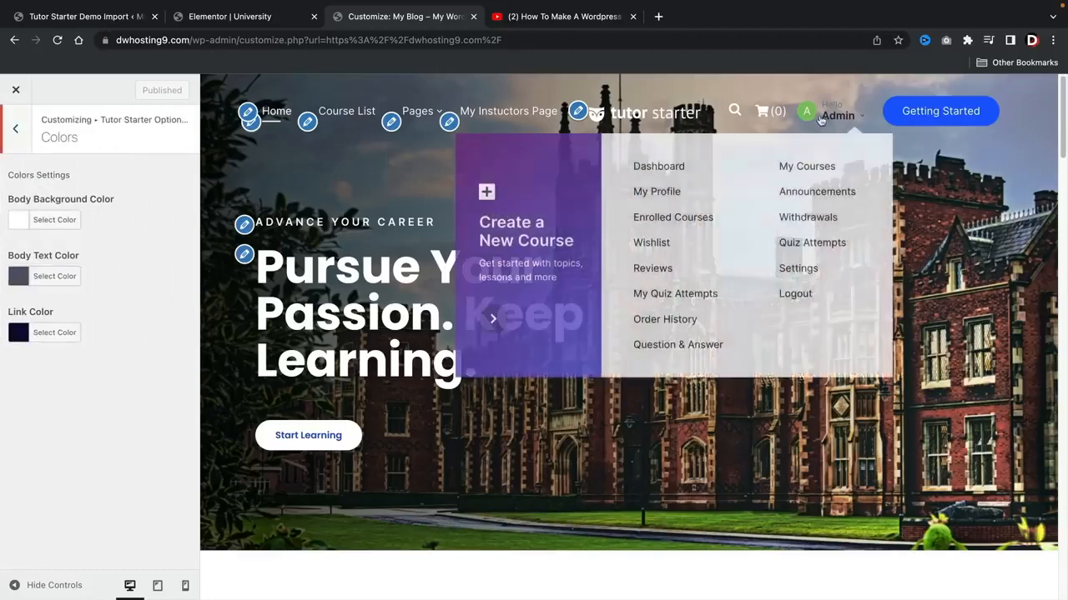
click(17, 138)
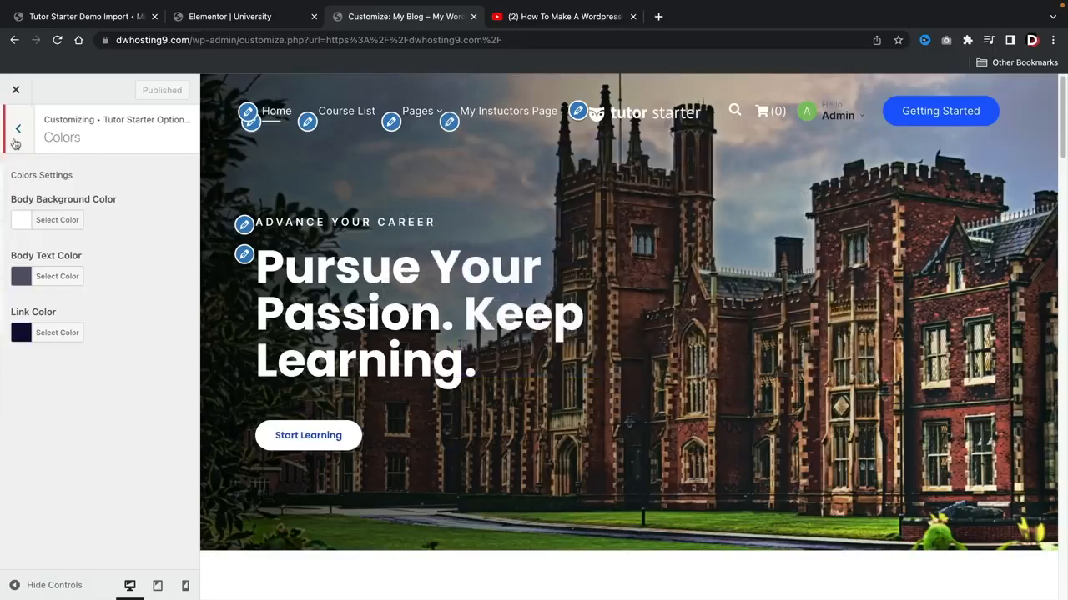
click(69, 210)
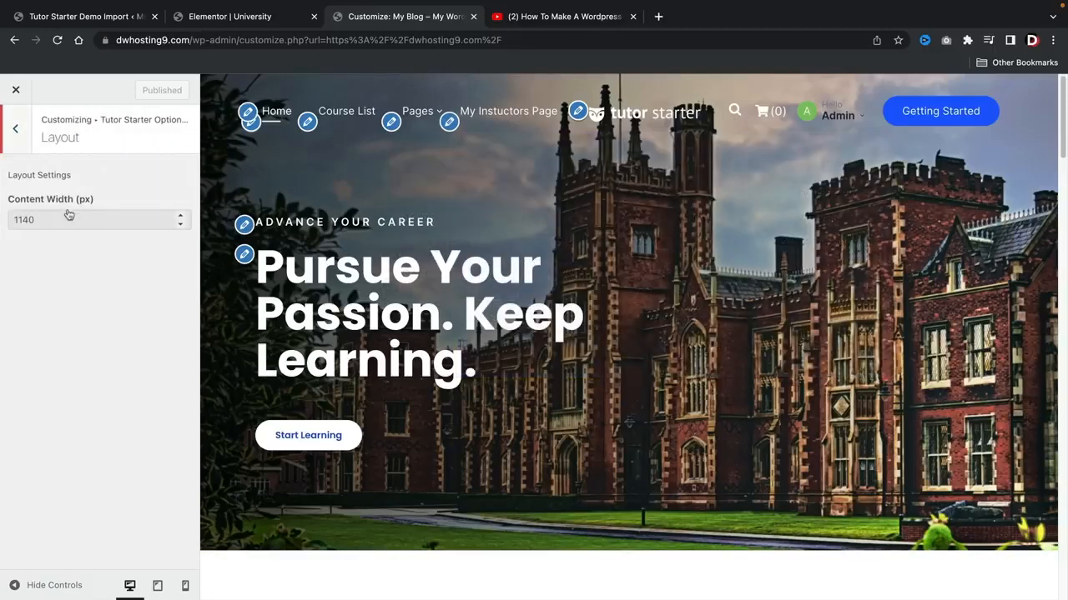
click(13, 131)
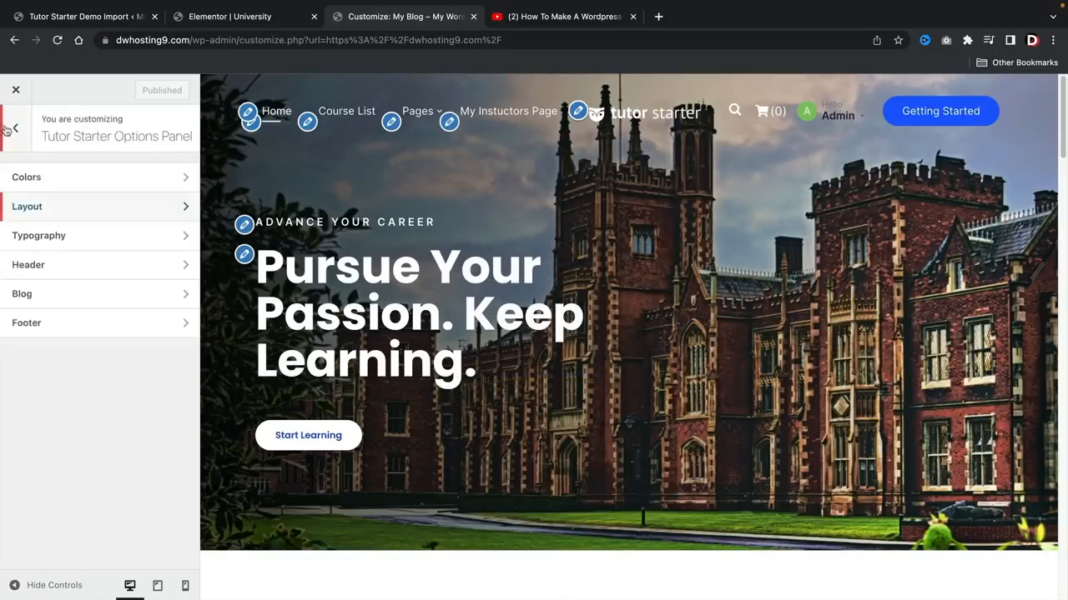
Step: In the Header settings, try the Header With Search Bar type and switch back to Header Default
click(69, 269)
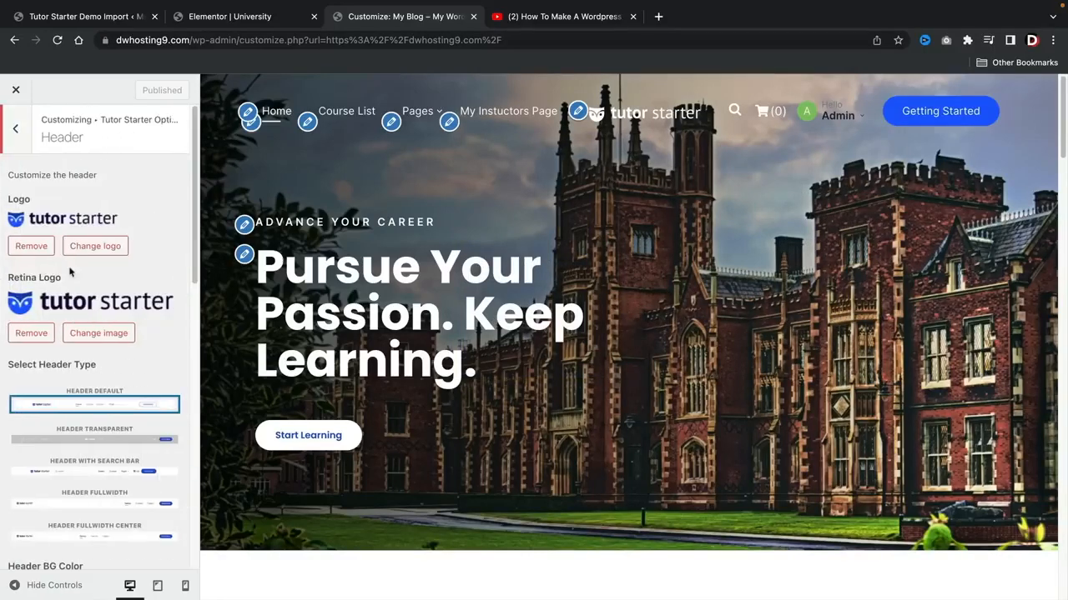
scroll(105, 306, down, 3)
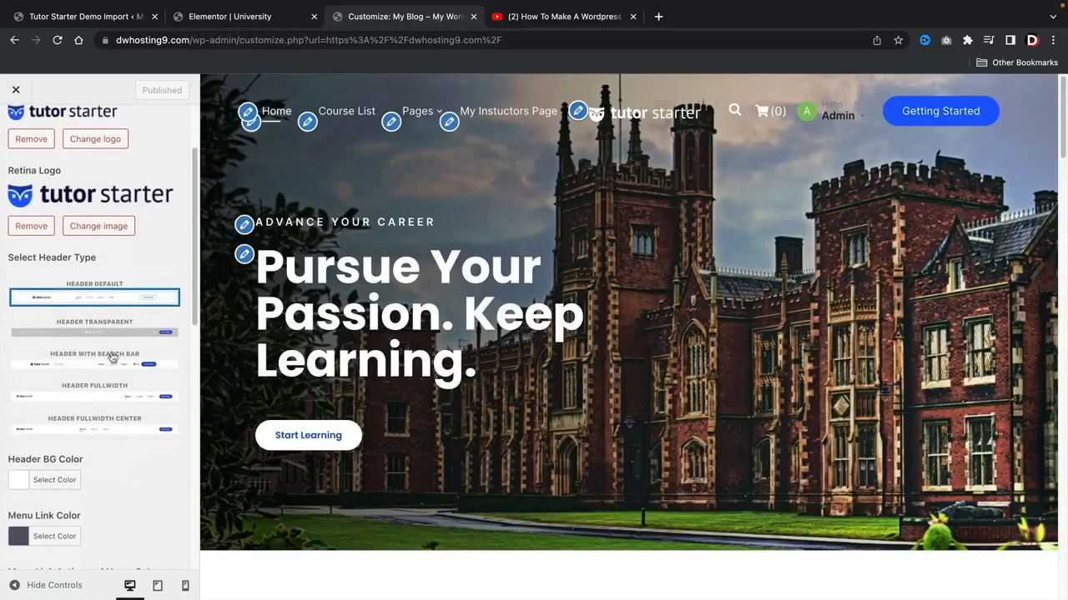
click(120, 365)
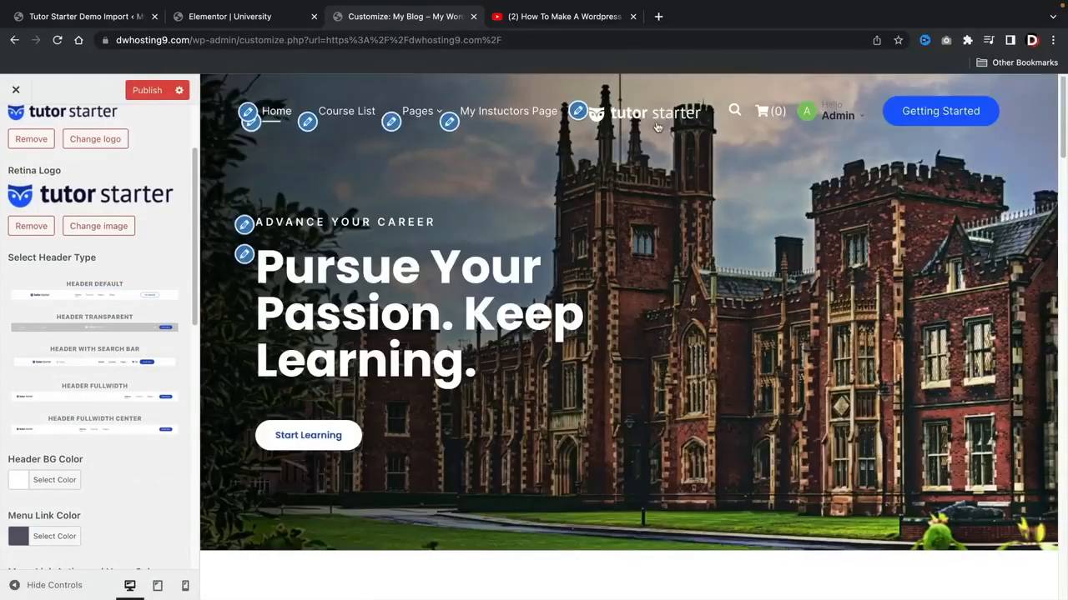
click(118, 302)
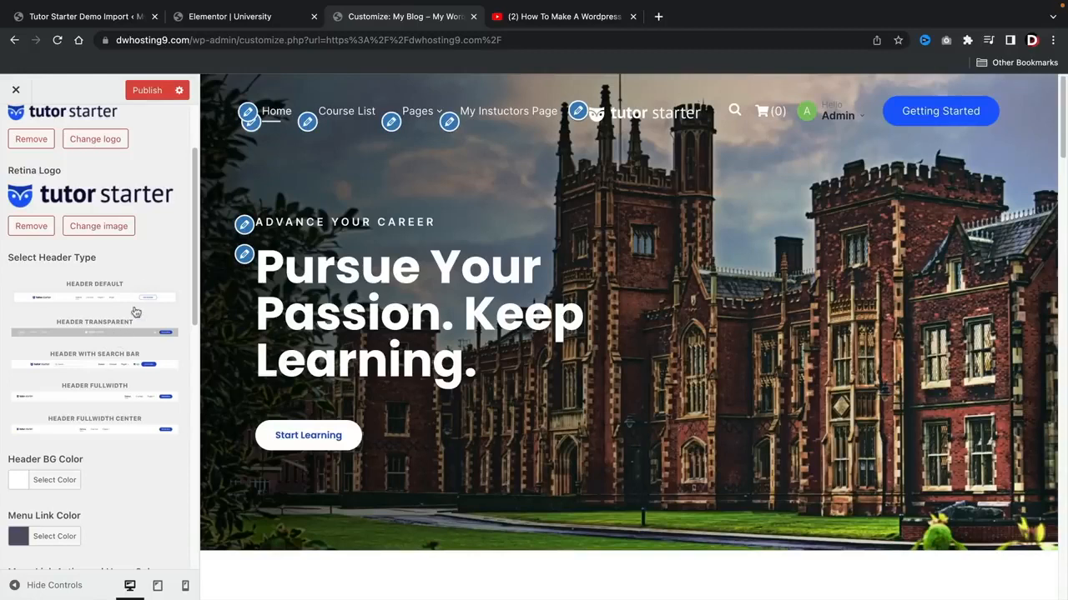
Step: Look through the header's logo and color options, and turn Show Starter Button off and on again
scroll(146, 289, up, 2)
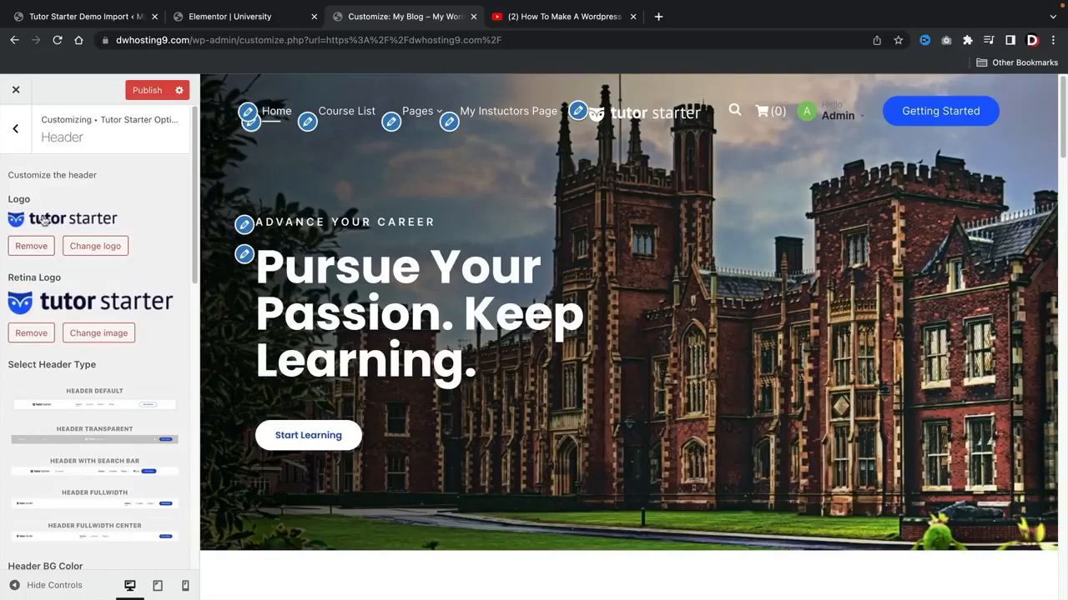
scroll(65, 257, down, 10)
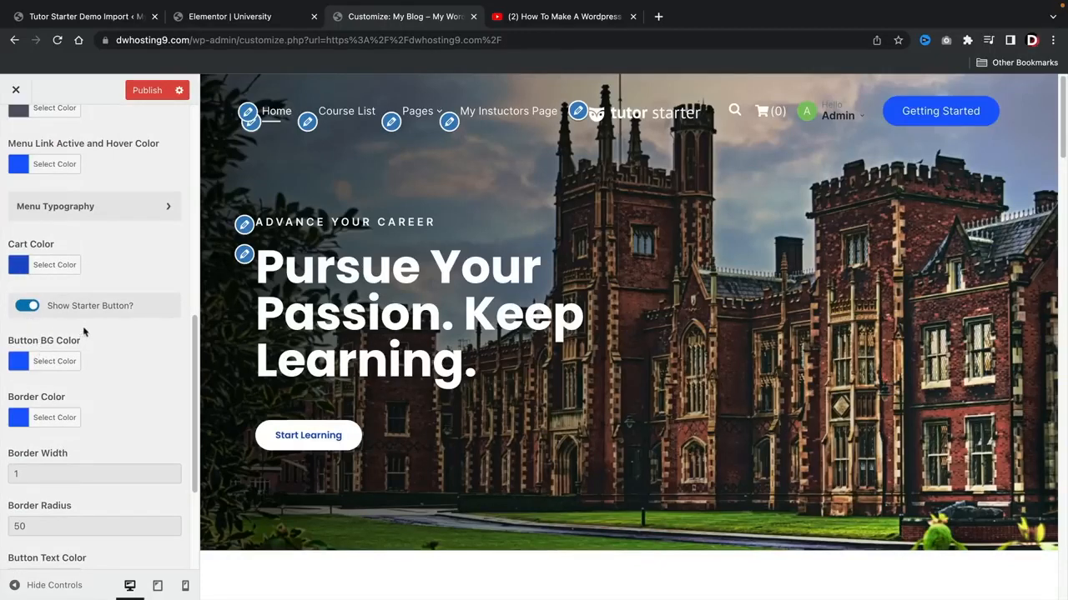
click(27, 307)
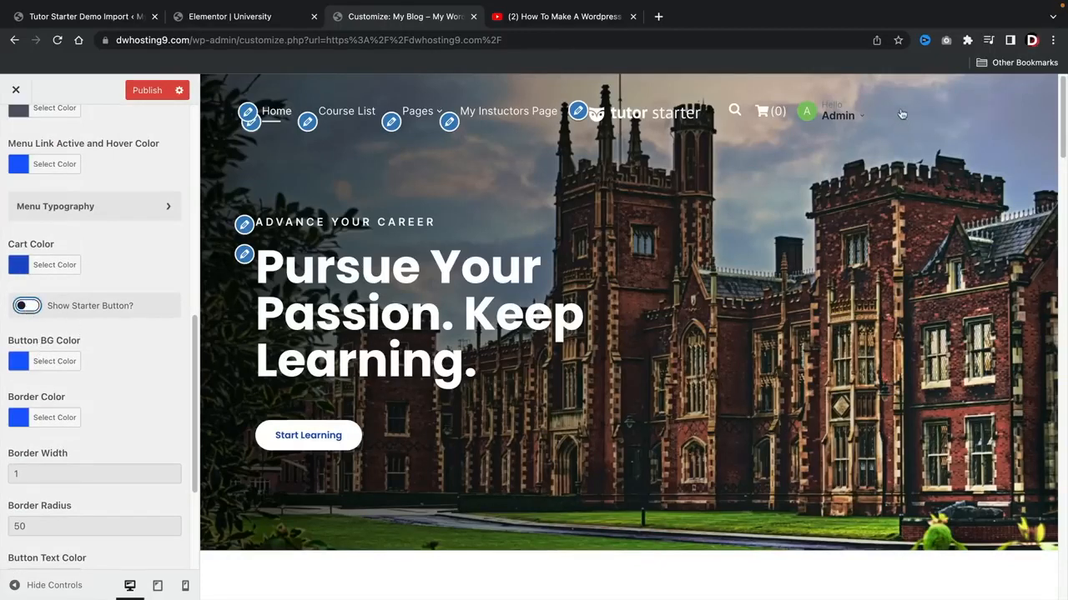
click(28, 306)
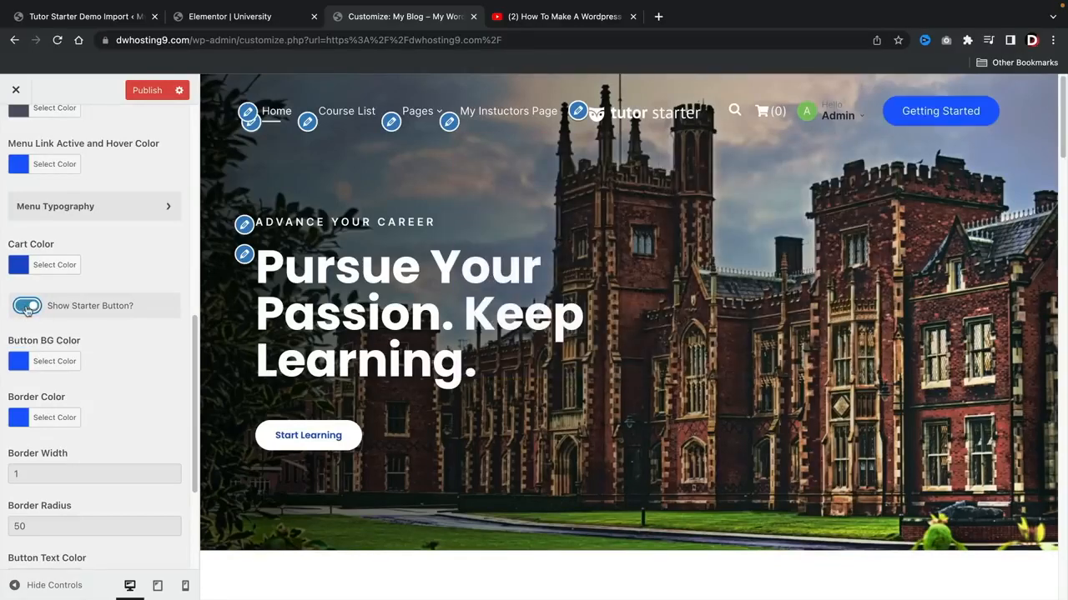
scroll(106, 373, up, 5)
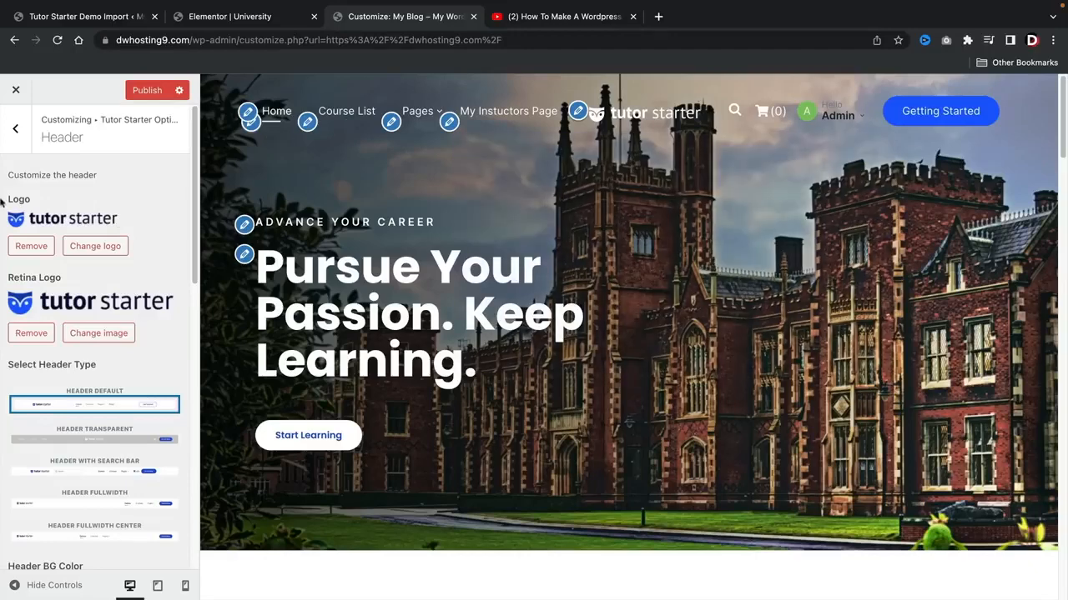
Step: Leave the Header settings, revisit the Colors section and return to the main customizer options
click(15, 128)
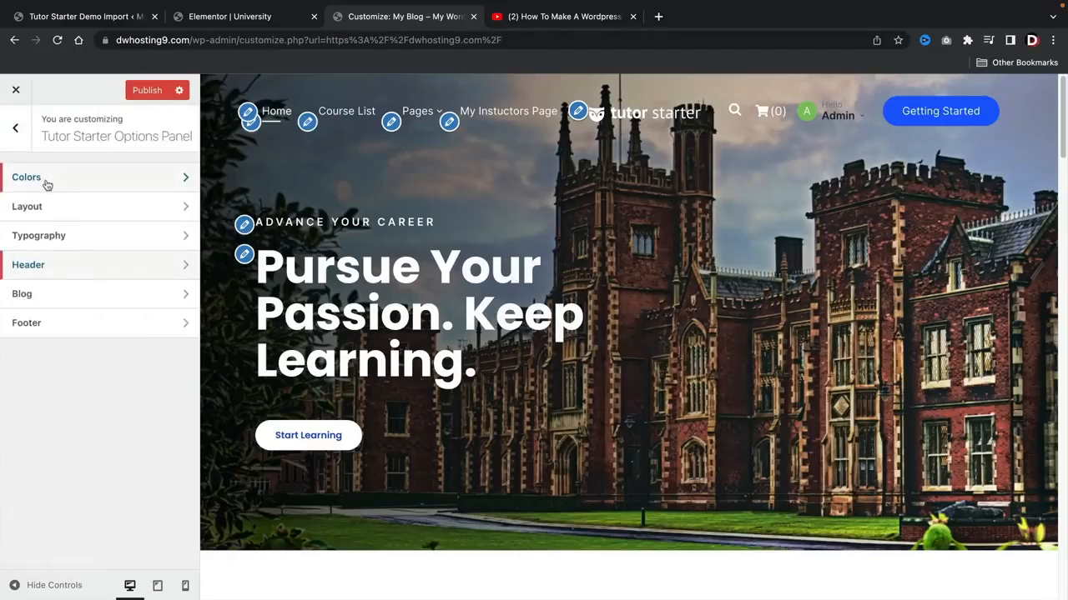
click(47, 184)
click(15, 129)
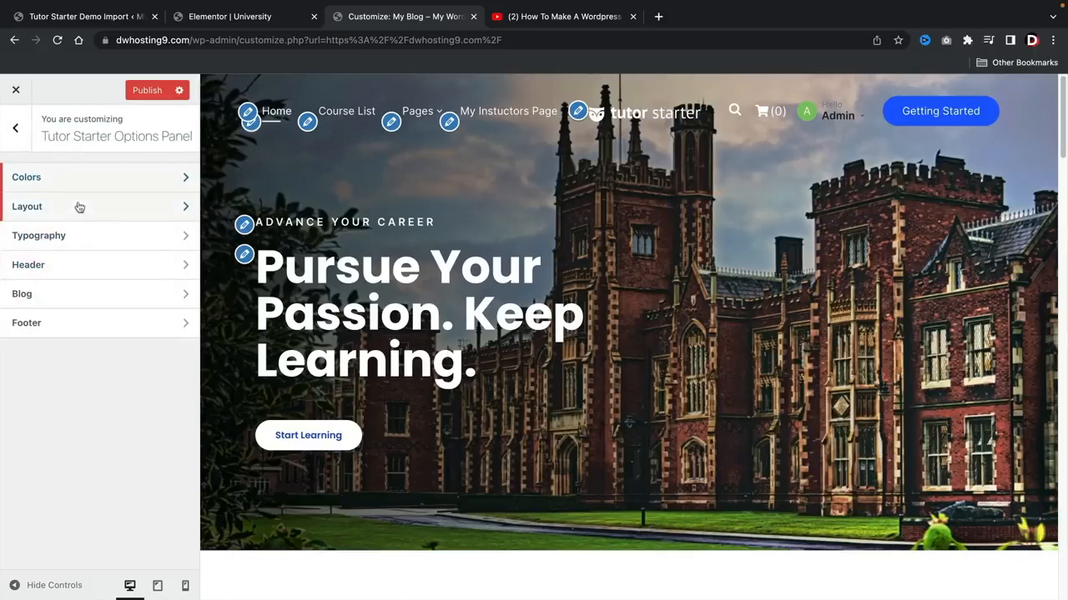
click(15, 128)
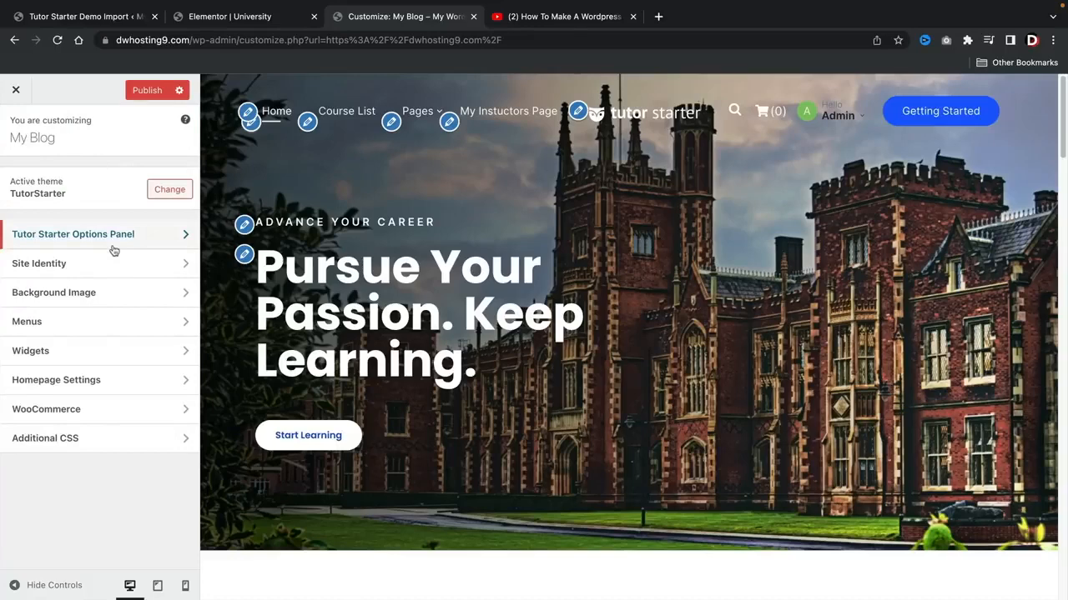
Step: In Homepage Settings, try My Instuctors Page as the static homepage
click(38, 388)
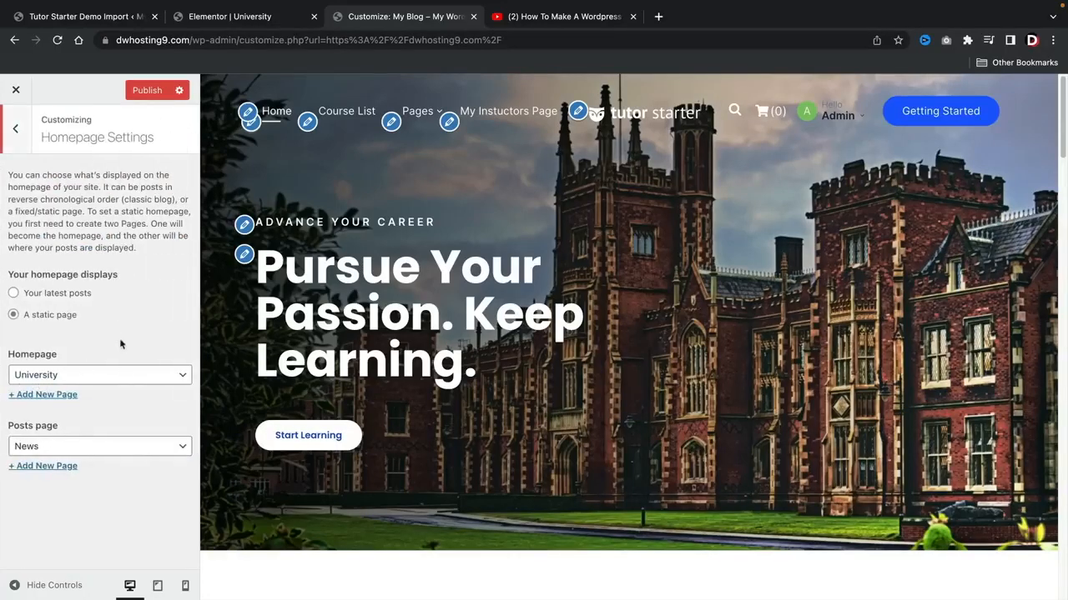
click(105, 375)
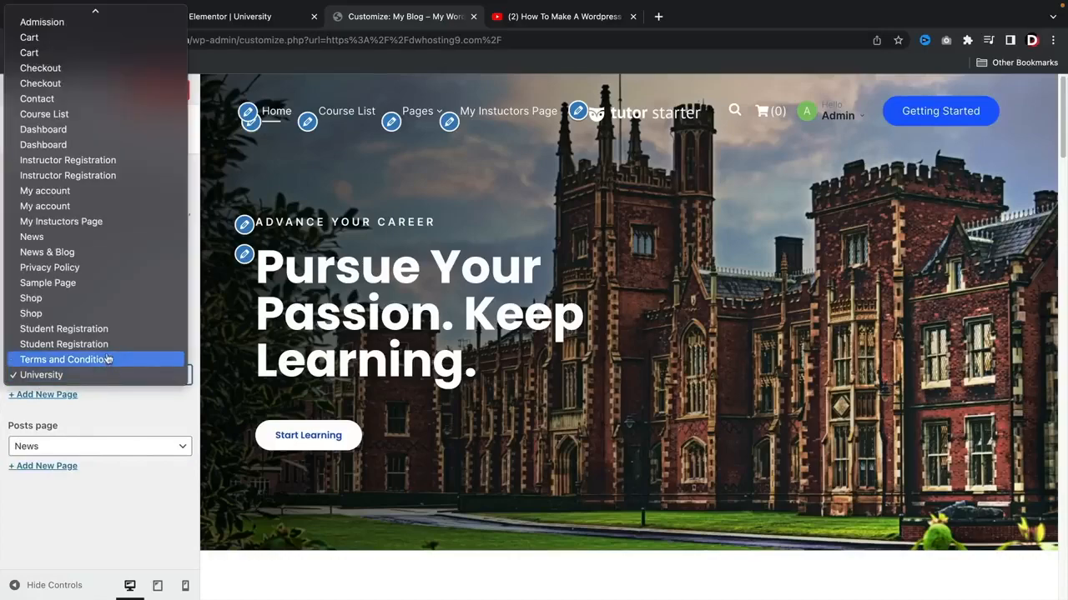
click(114, 221)
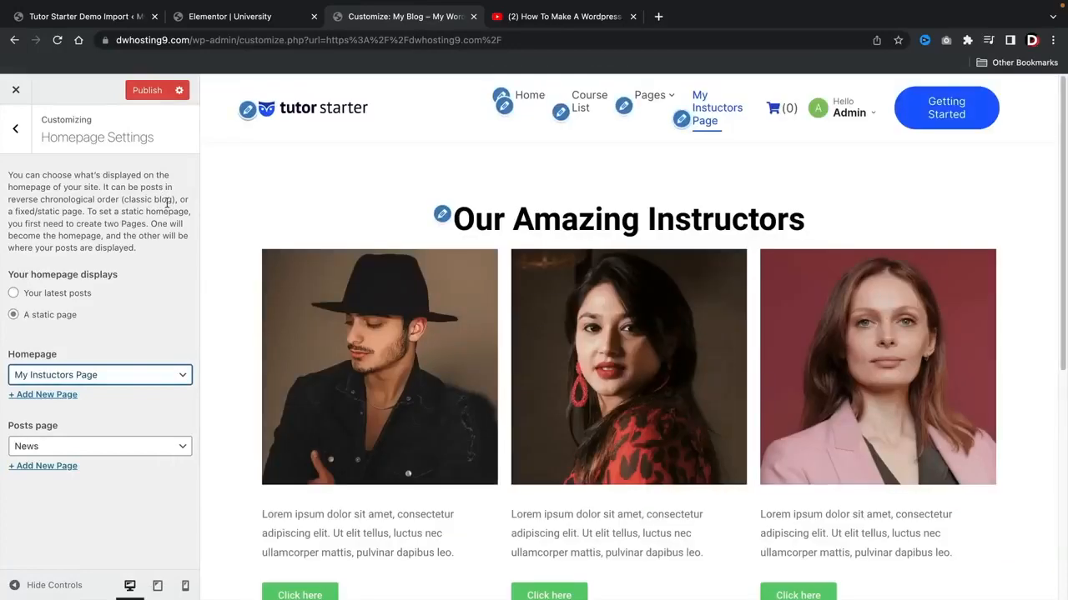
Step: Set University as the static homepage again and publish the customizer changes
click(107, 379)
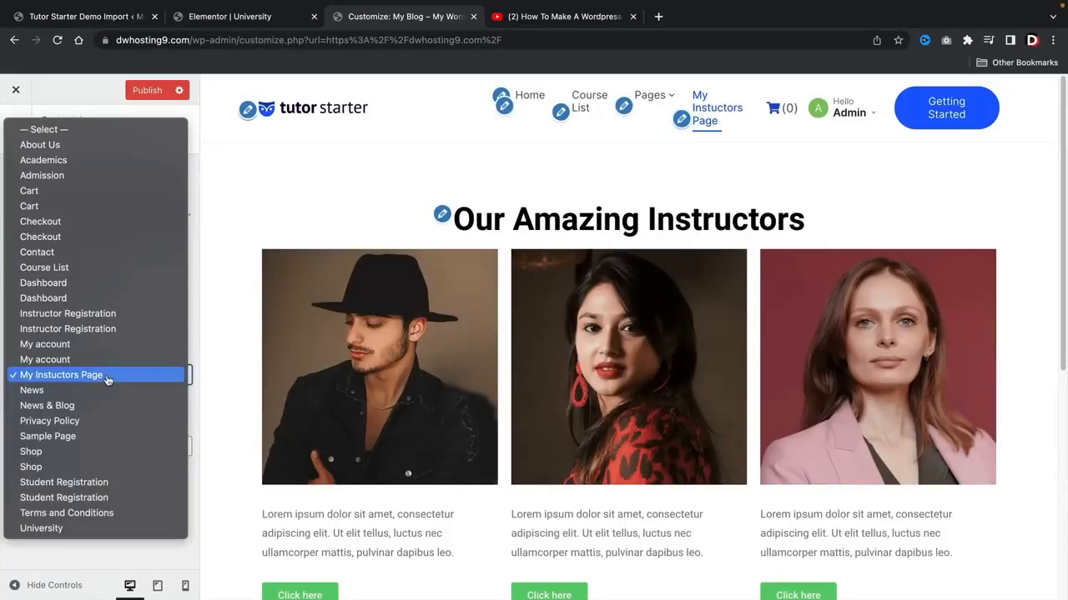
click(91, 529)
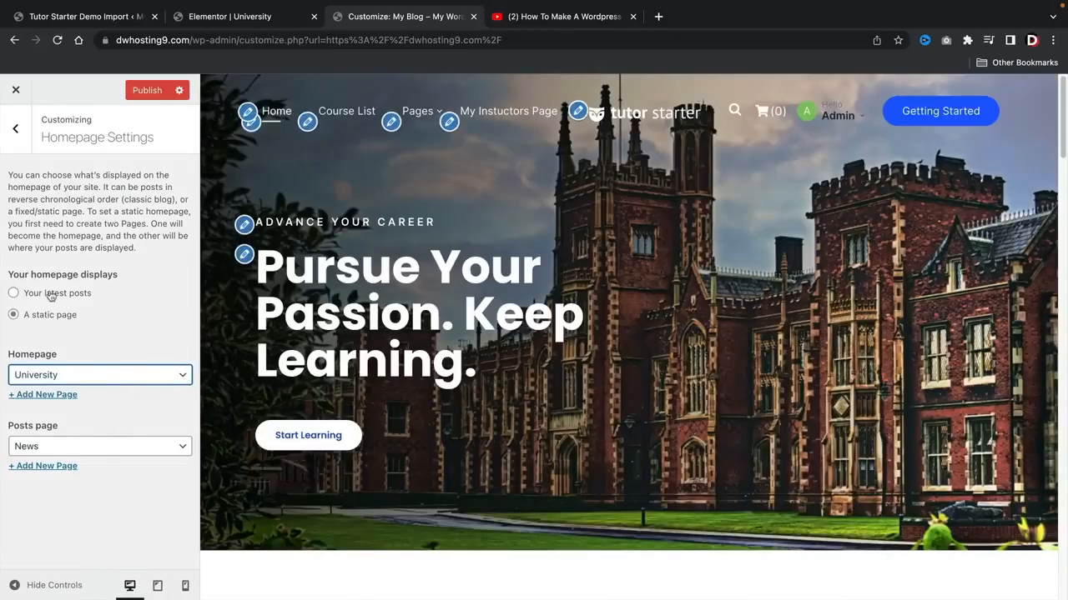
click(148, 91)
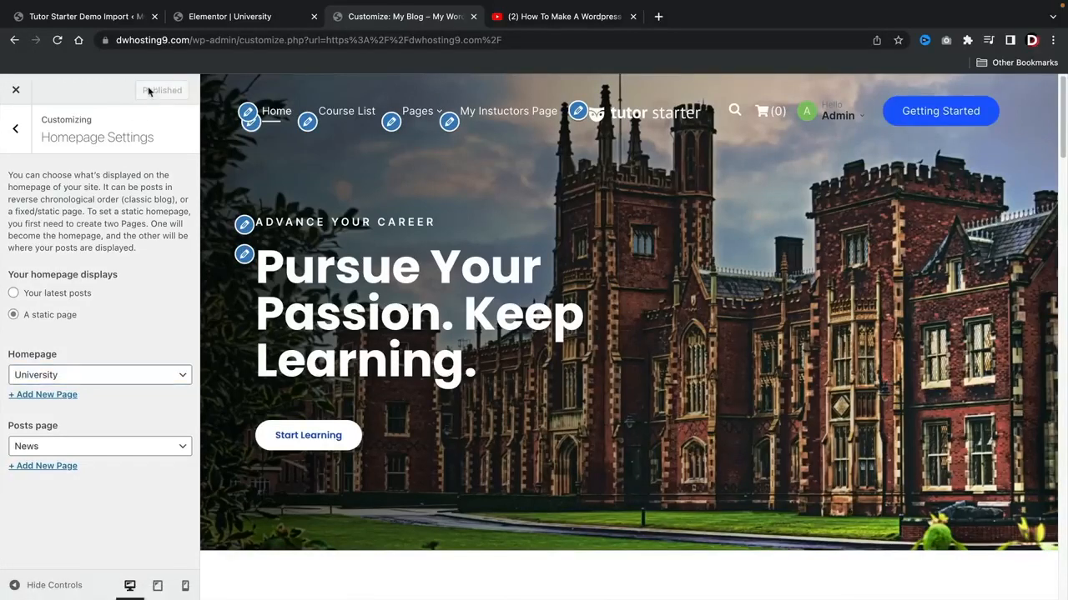
Step: Close the customizer and compare the live homepage with the example site tutorlmstutorial.com
click(16, 90)
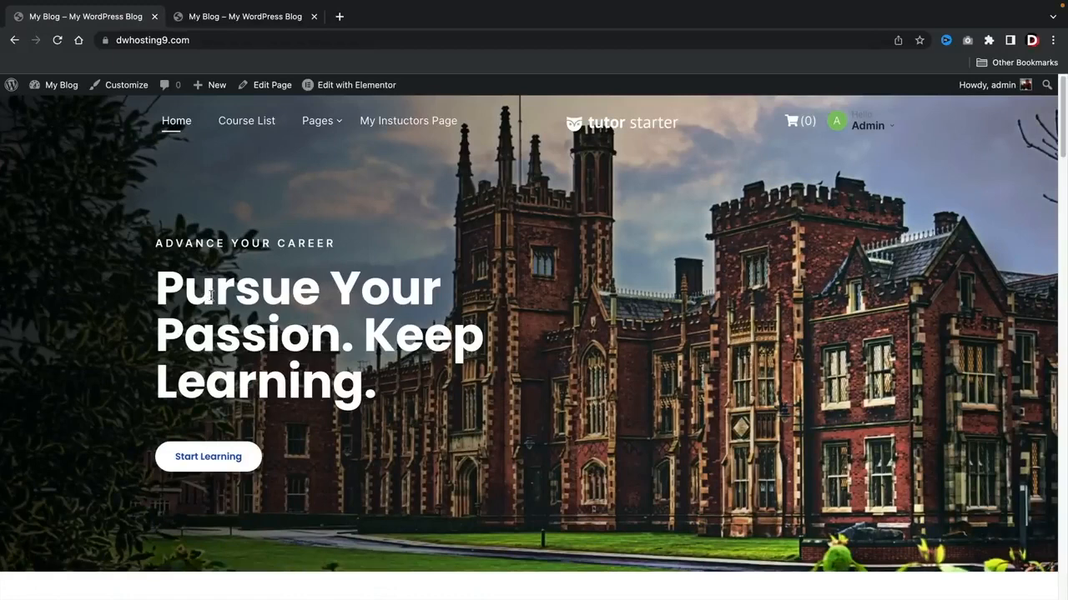
click(277, 22)
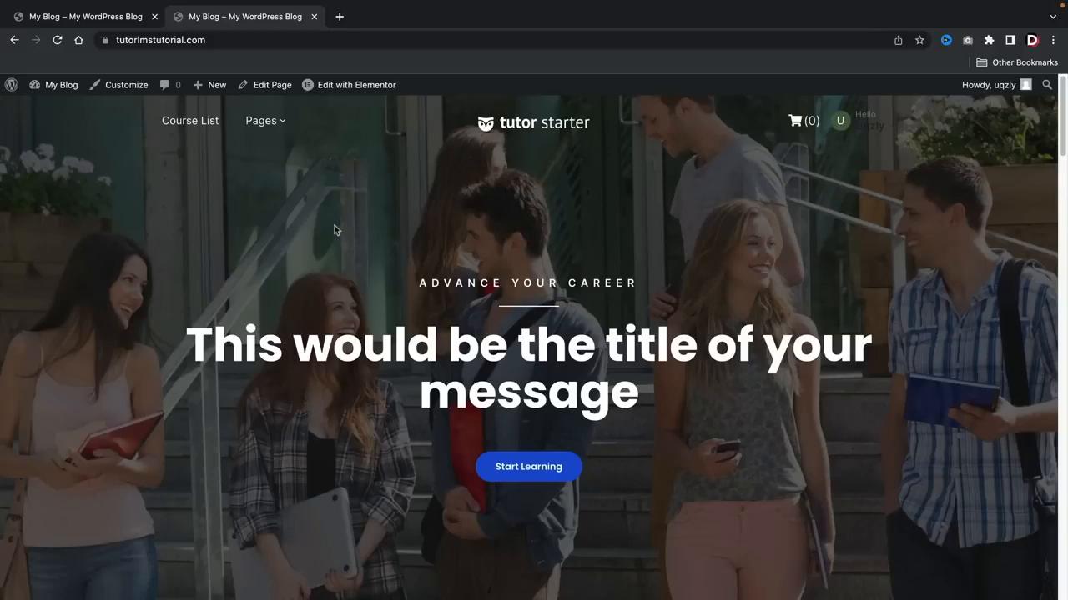
click(115, 25)
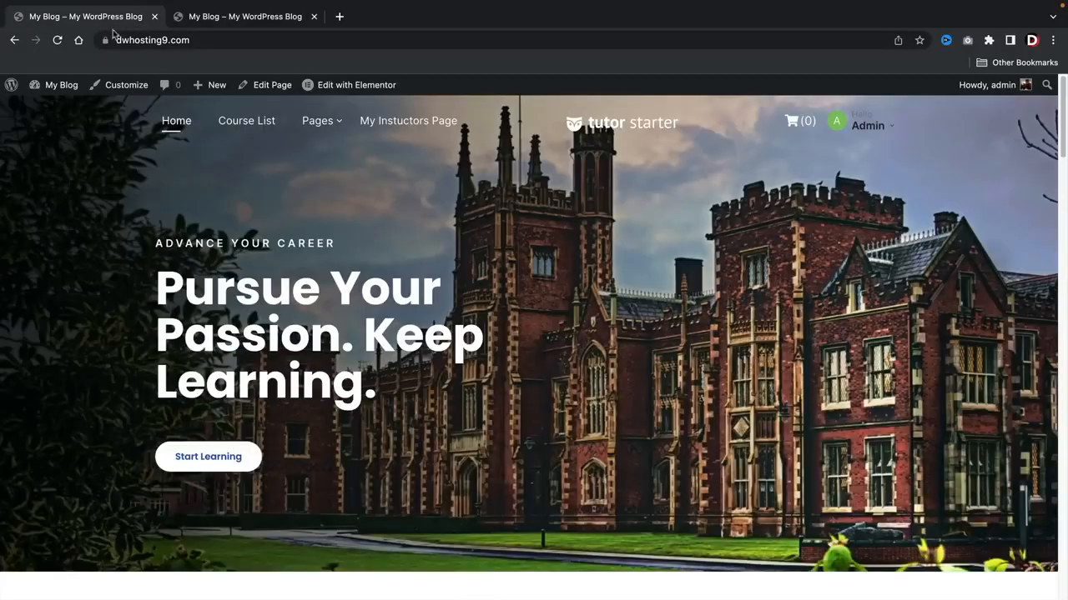
Step: Open the homepage in Elementor and delete the empty column beside the hero text
click(348, 89)
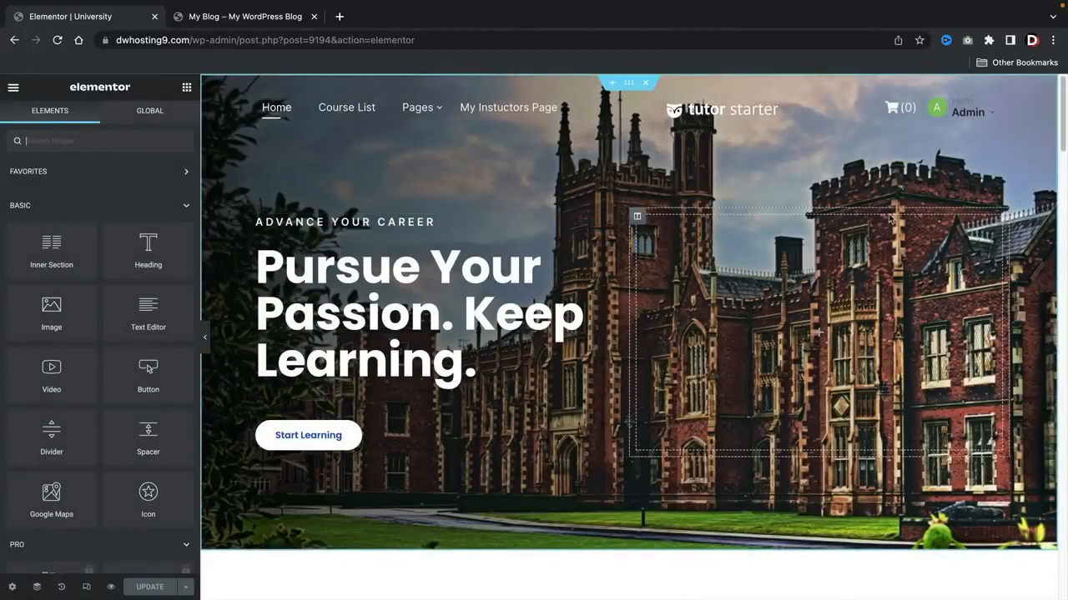
right_click(638, 219)
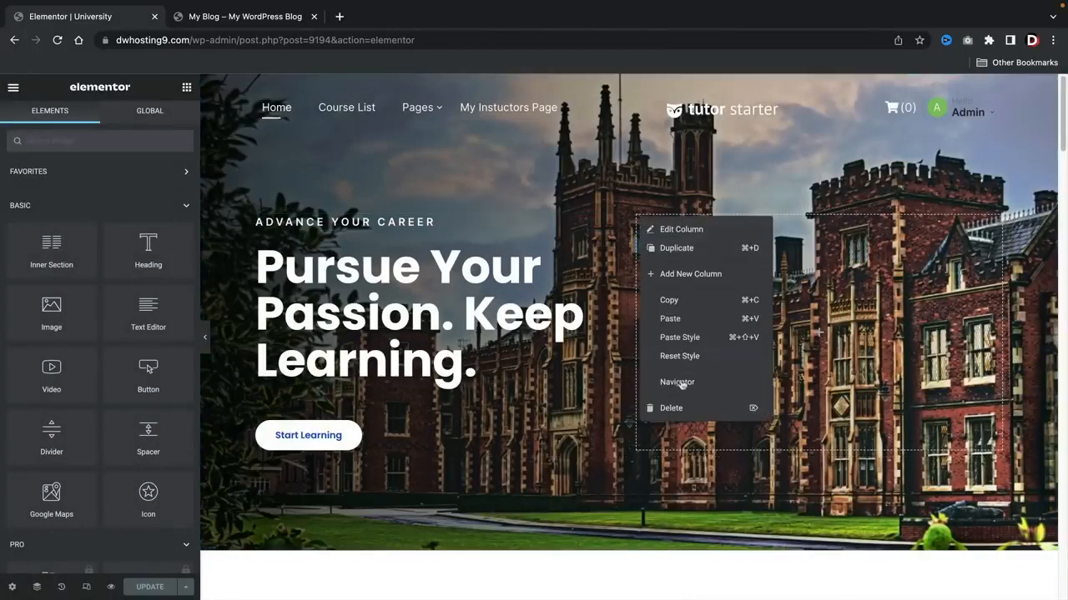
click(683, 411)
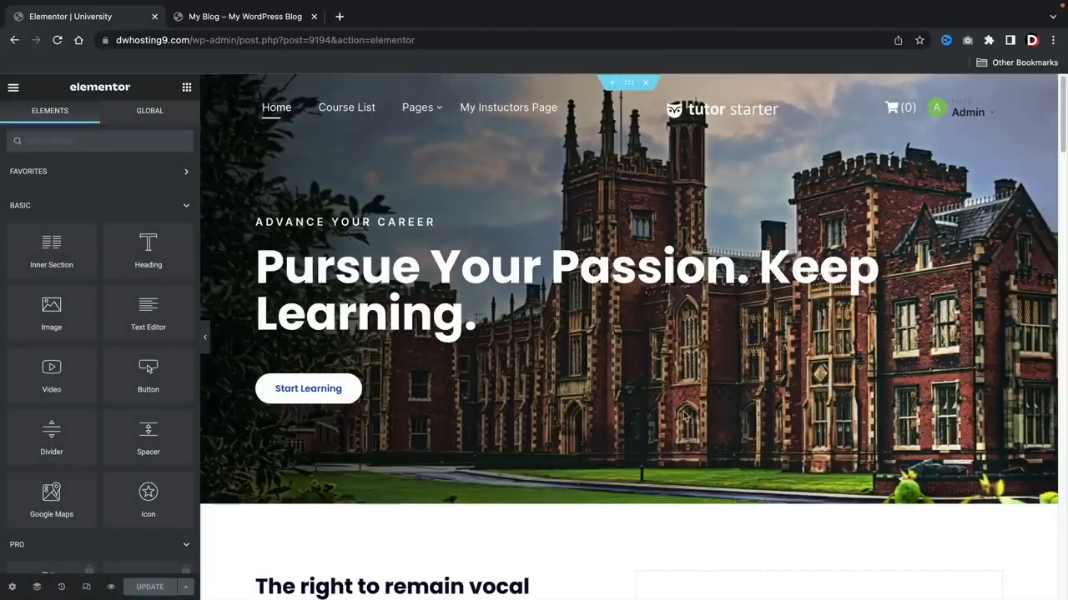
Step: Center-align the "Advance your career" heading, the "Pursue Your Passion. Keep Learning." title and the Start Learning button
click(414, 223)
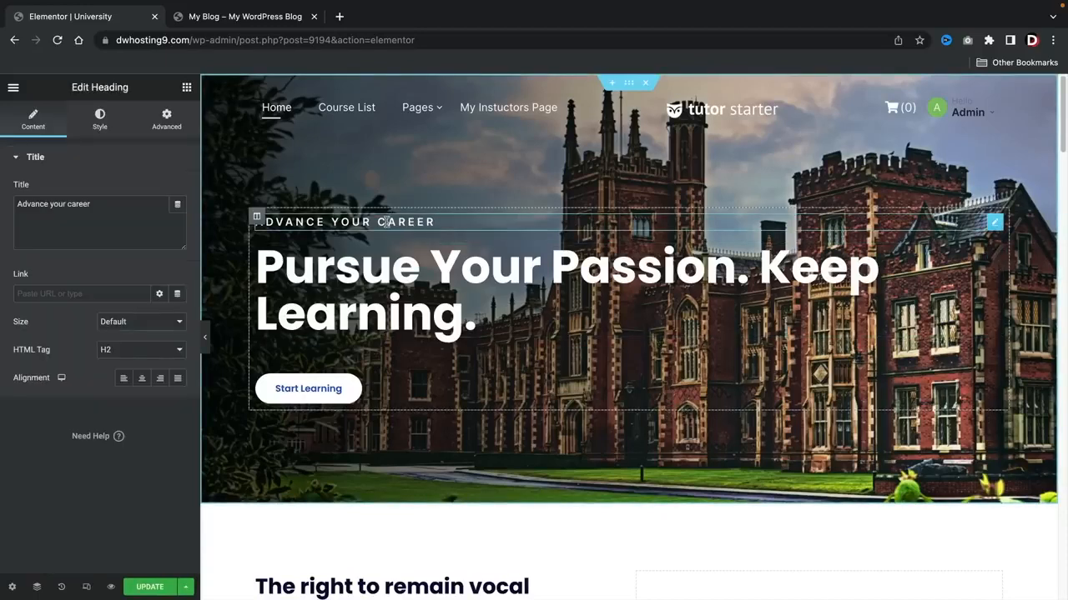
click(141, 379)
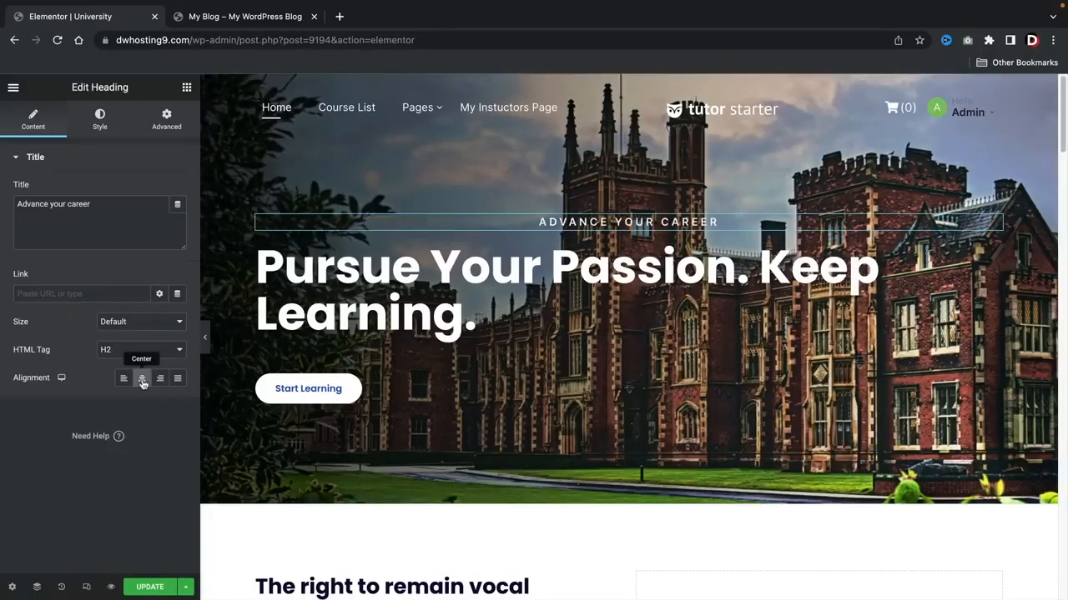
click(326, 272)
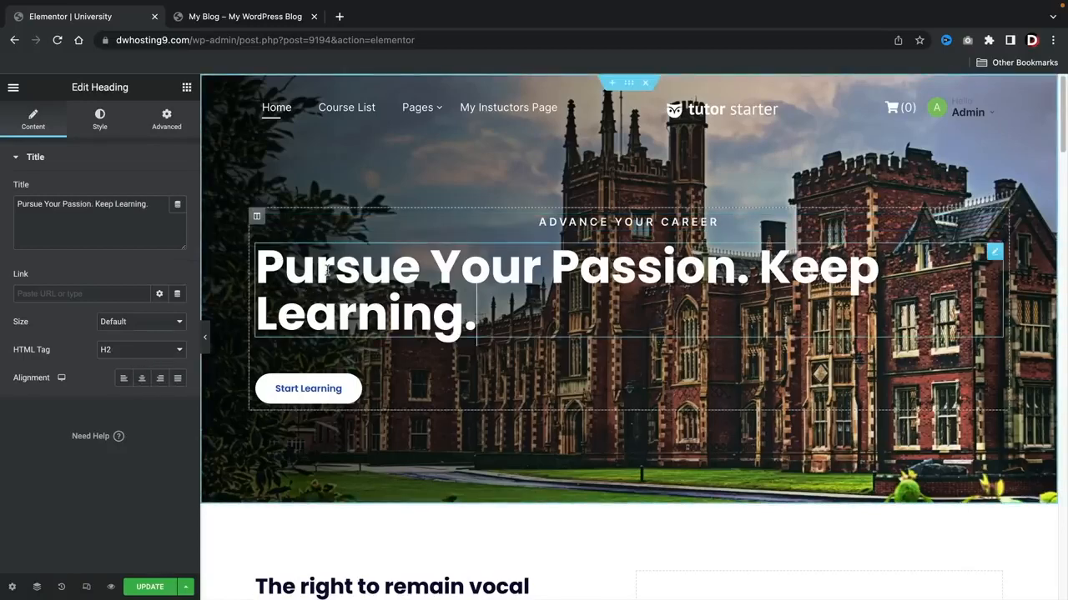
click(142, 379)
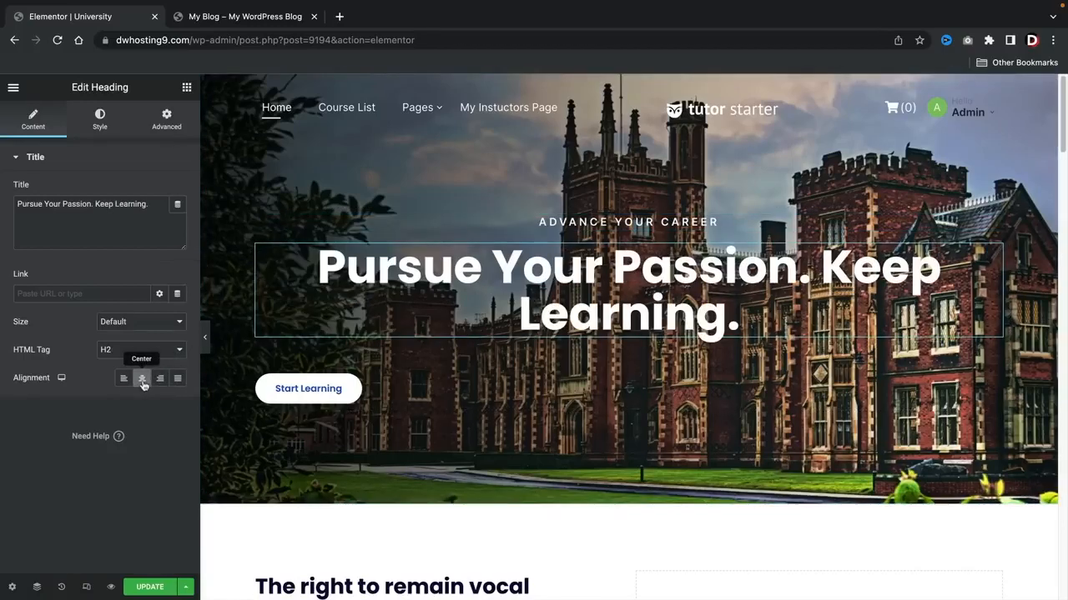
click(310, 388)
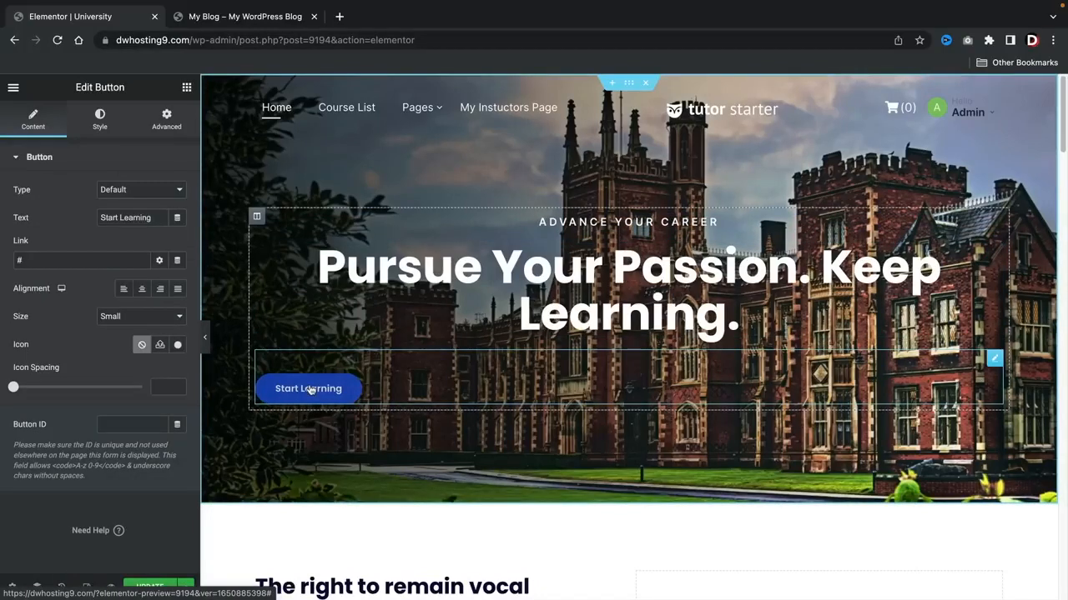
click(141, 292)
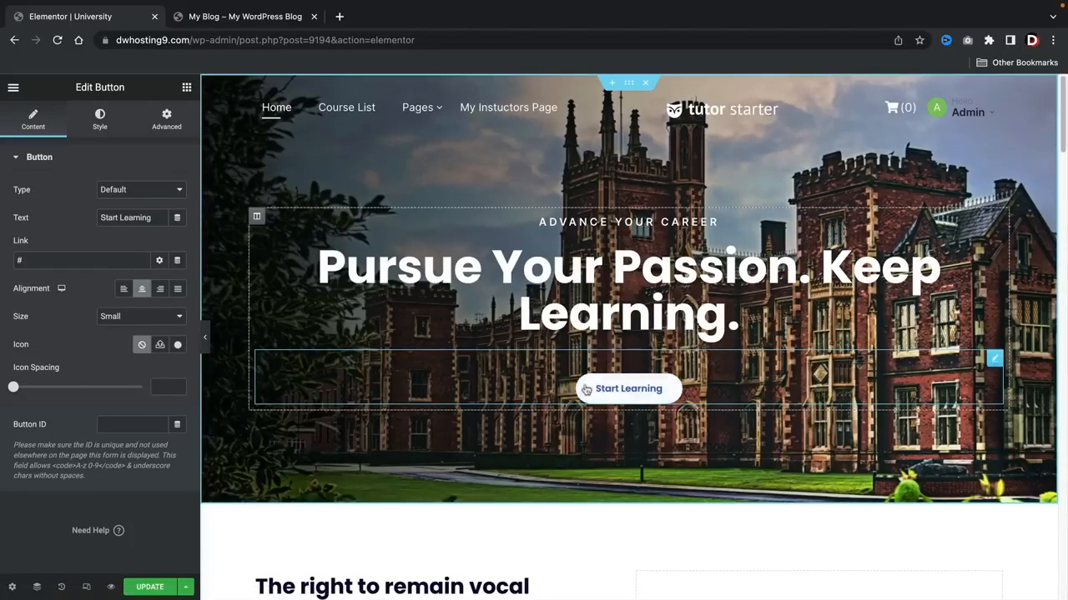
Step: Set the Start Learning button's text color to #FCFCFC and its background color to #0C2CF4
click(101, 120)
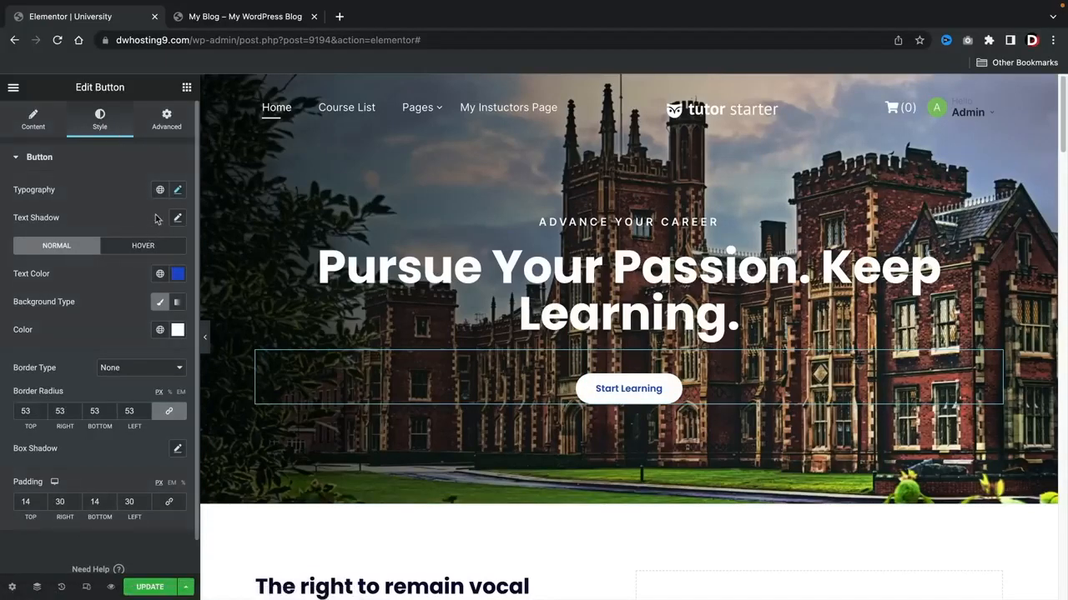
click(171, 278)
click(22, 326)
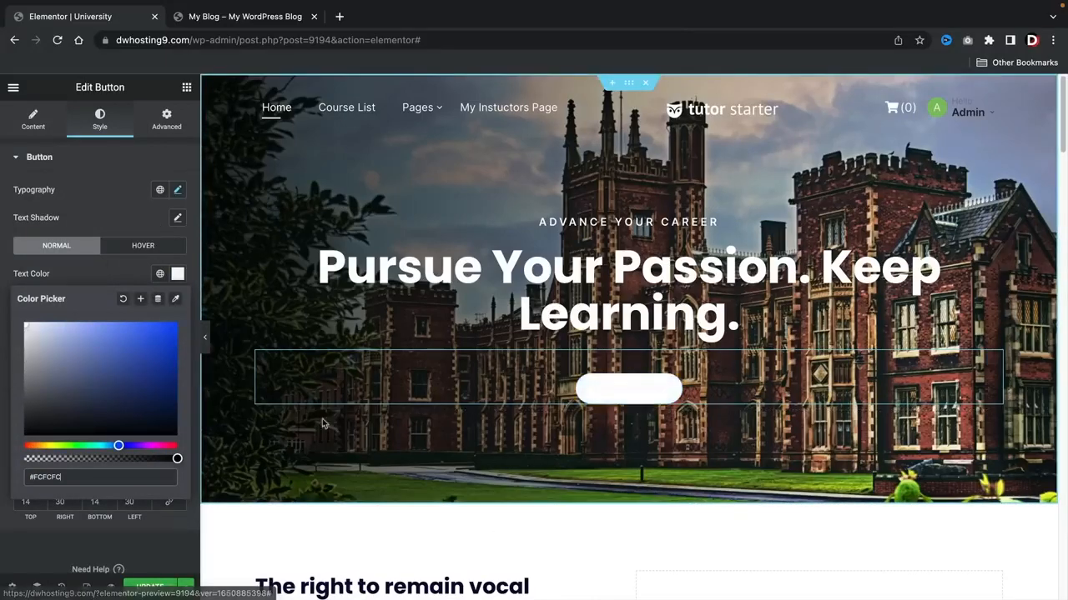
click(131, 278)
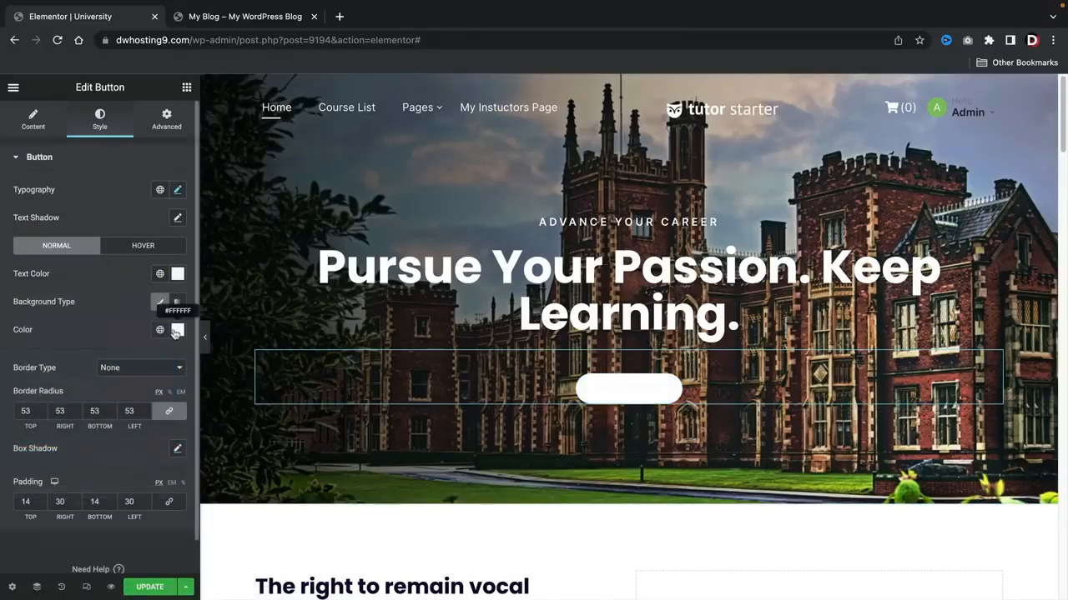
click(176, 330)
click(122, 502)
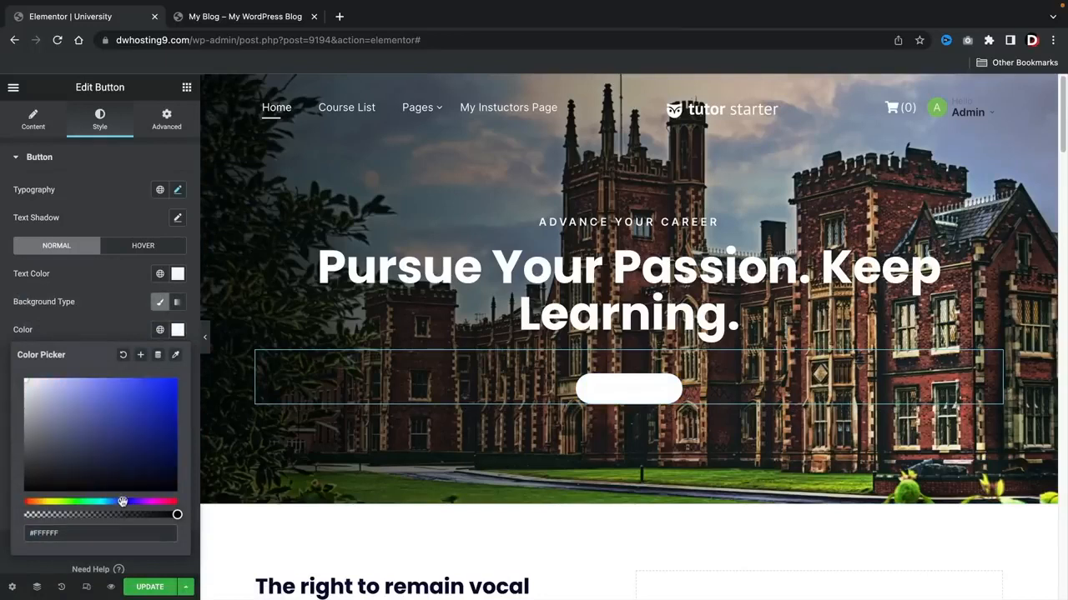
click(170, 383)
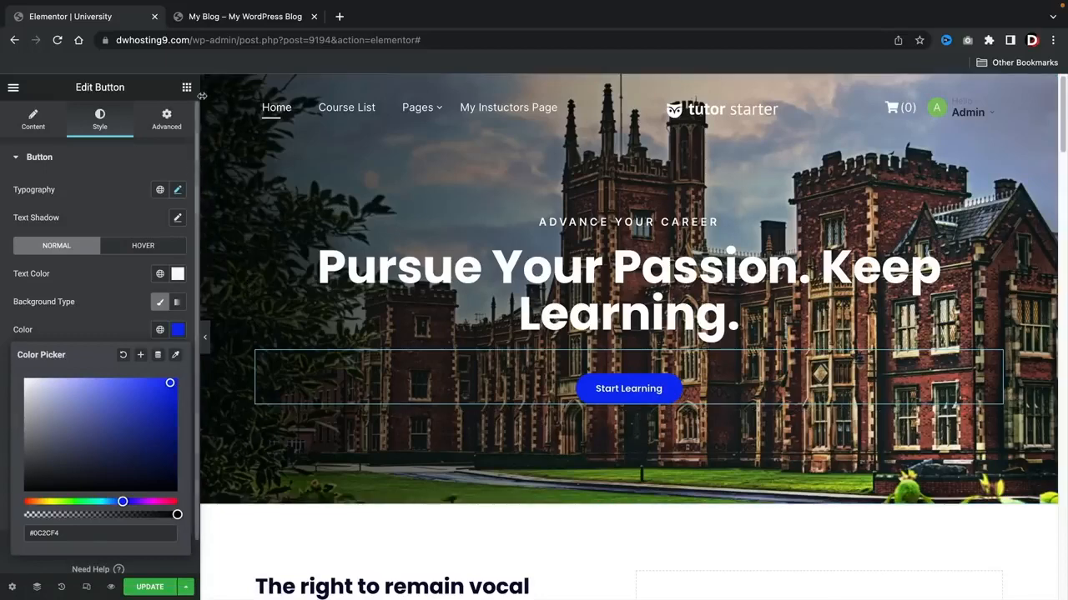
Step: Check the example site's hero, add a Divider between the small heading and the main title, and shorten its width to 27
click(210, 18)
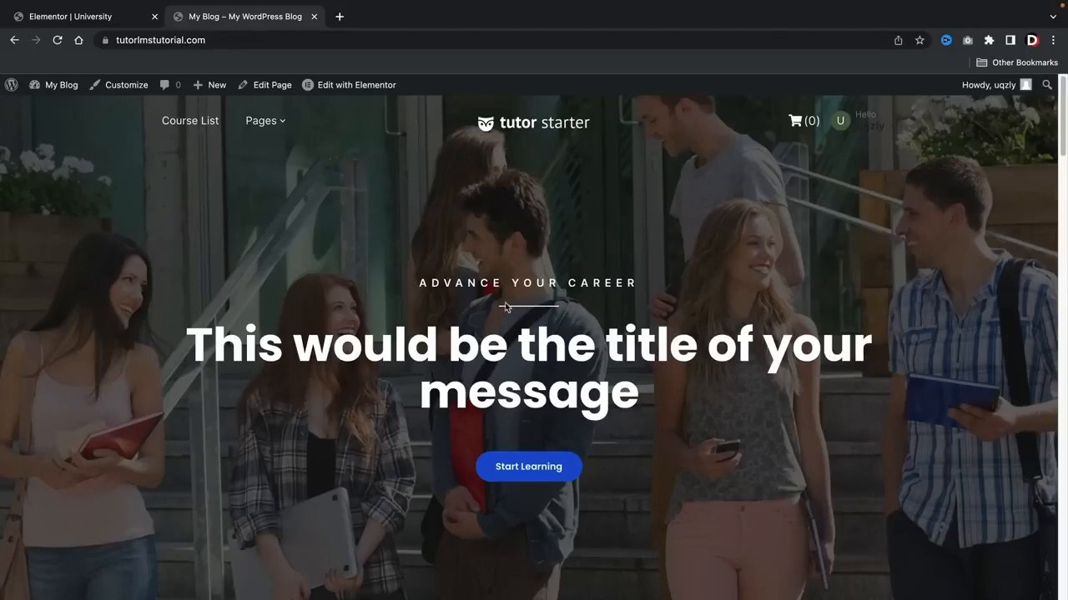
click(93, 19)
click(186, 87)
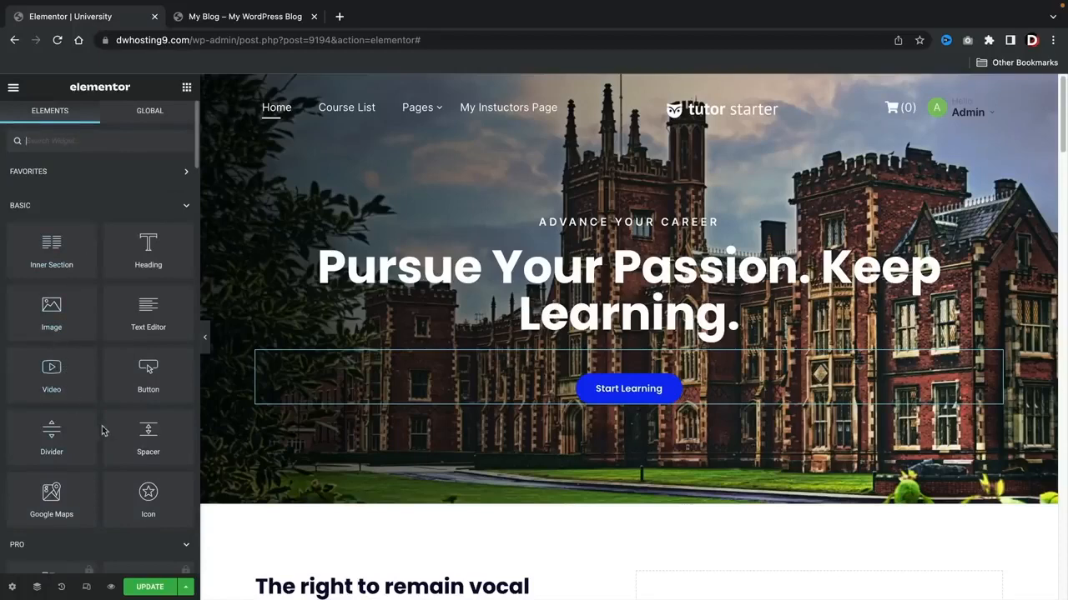
drag(56, 437, 563, 247)
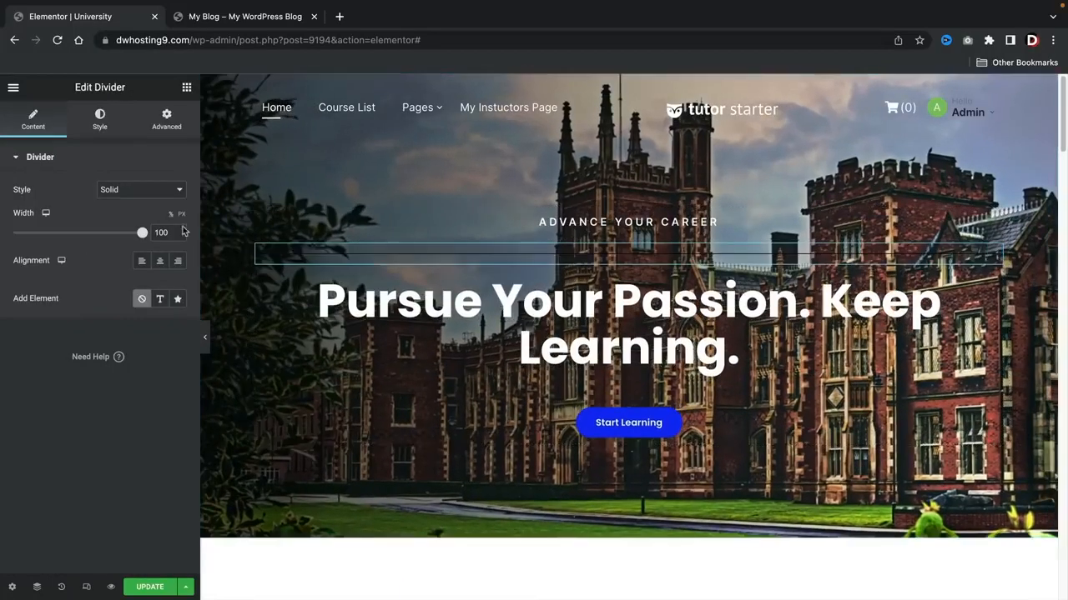
drag(142, 236, 49, 240)
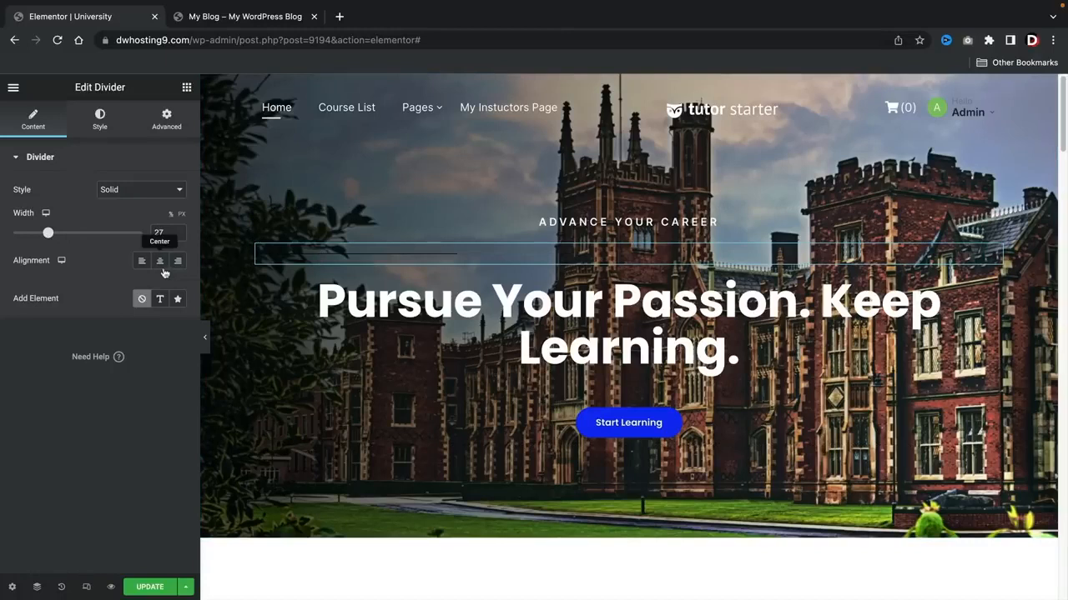
Step: Style the divider with the near-white color #FBFBFB and a weight of 2
click(100, 121)
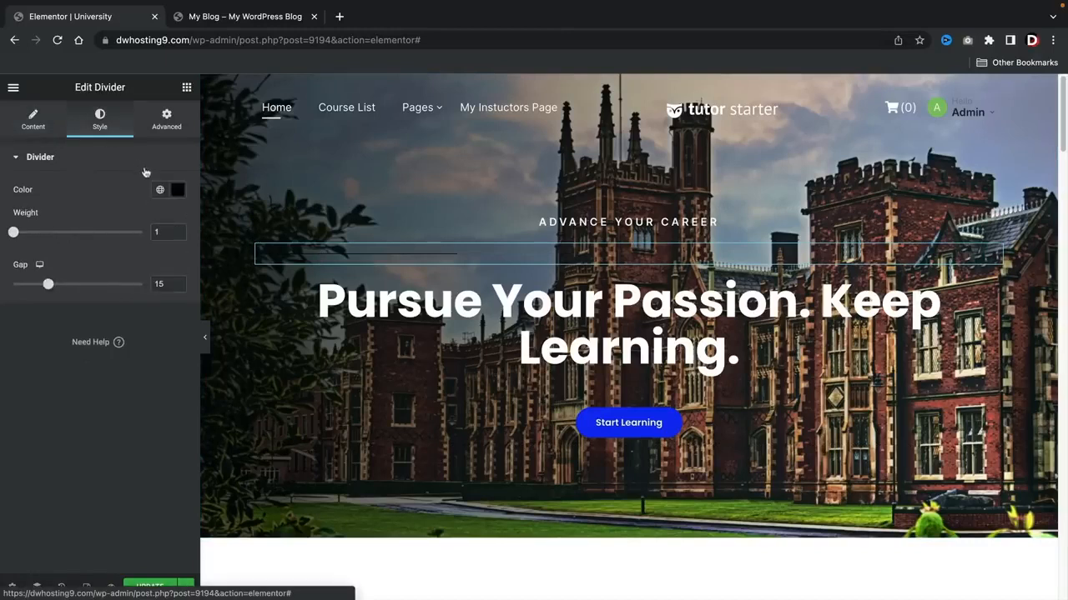
click(177, 190)
drag(108, 267, 14, 245)
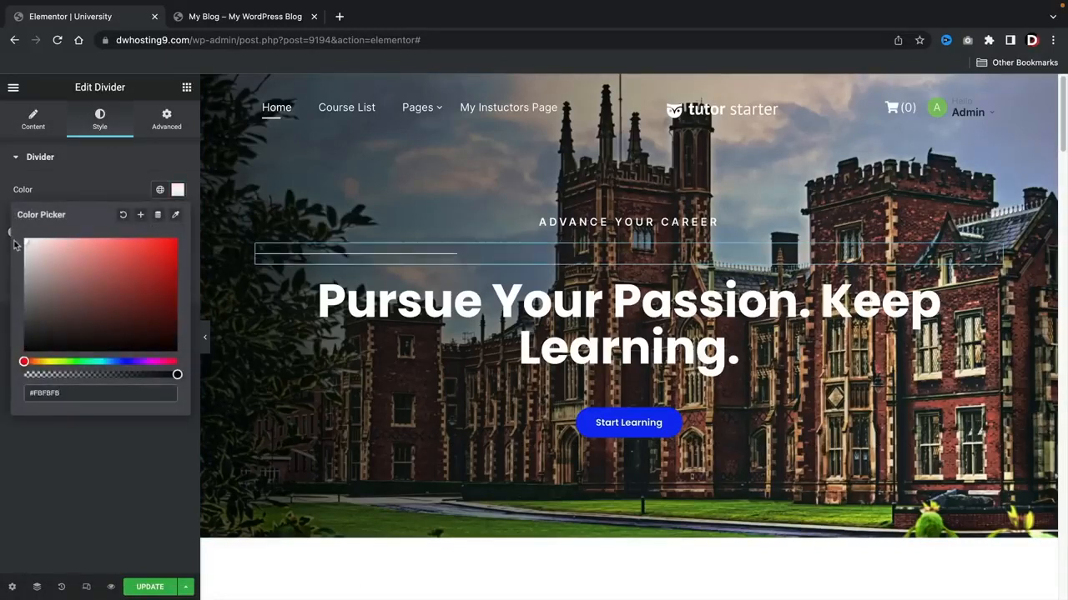
click(74, 177)
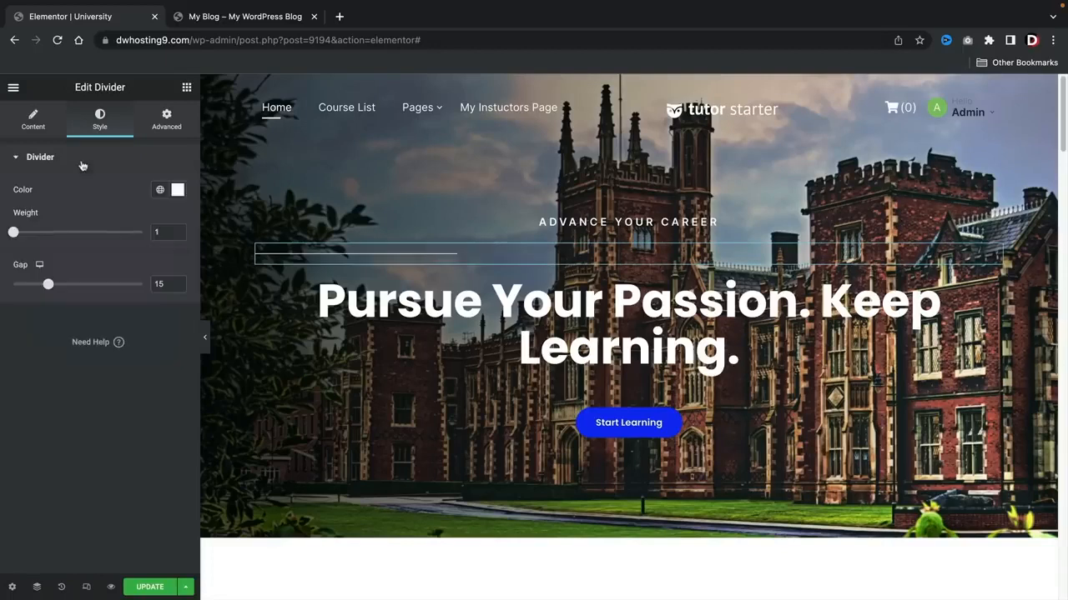
drag(14, 235, 28, 236)
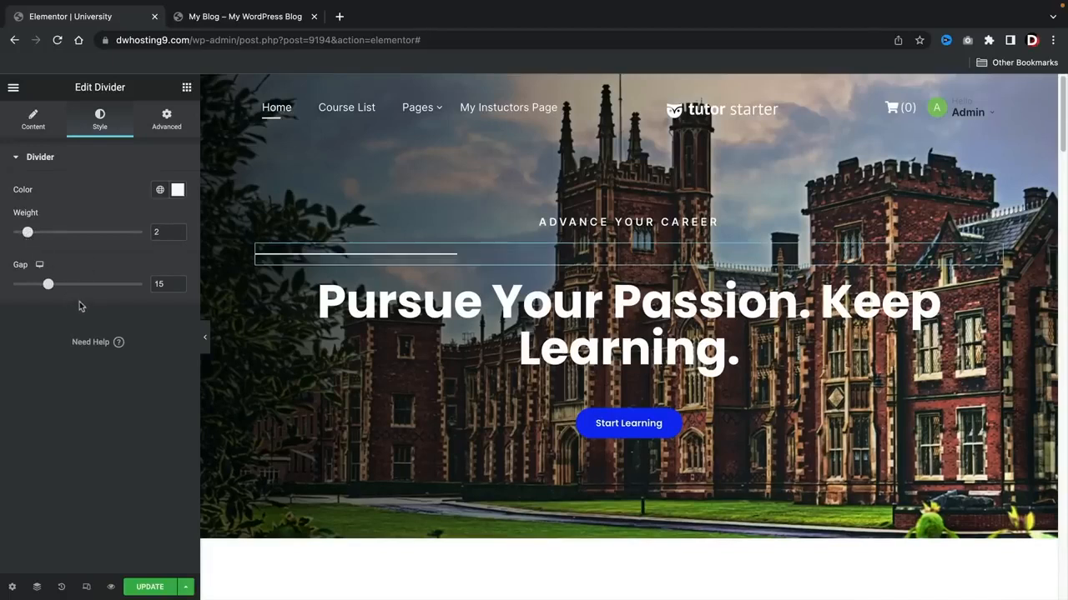
Step: Center the divider and reduce its width to 12
click(38, 121)
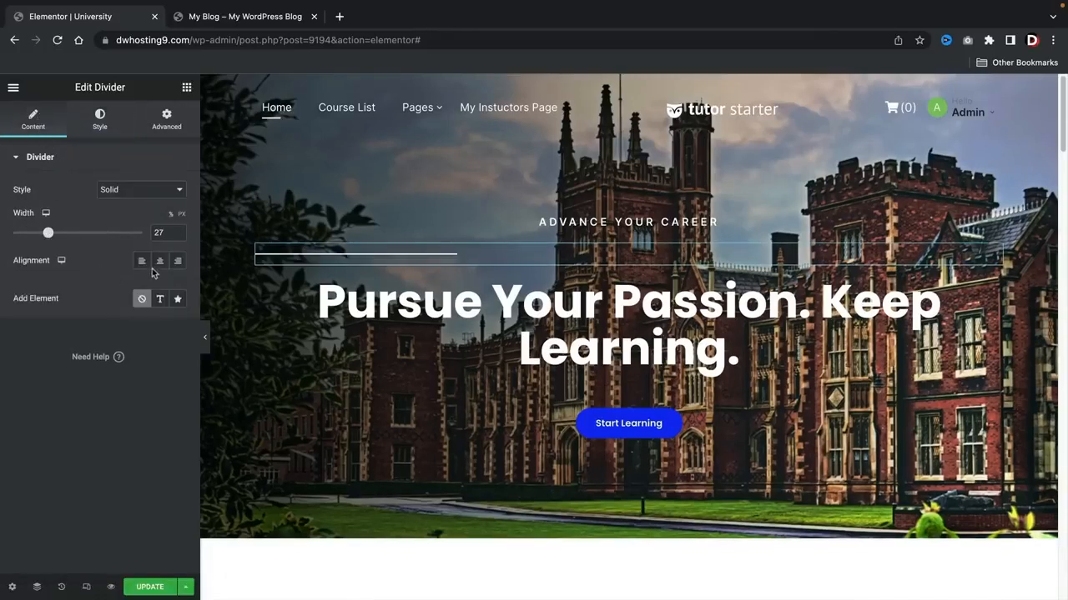
click(160, 263)
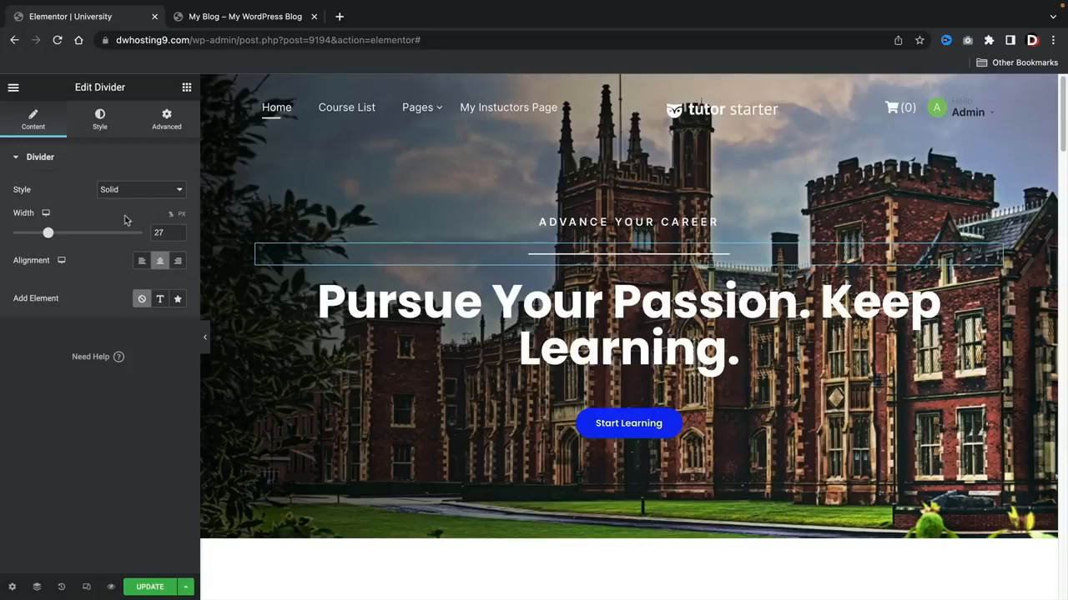
drag(48, 233, 31, 235)
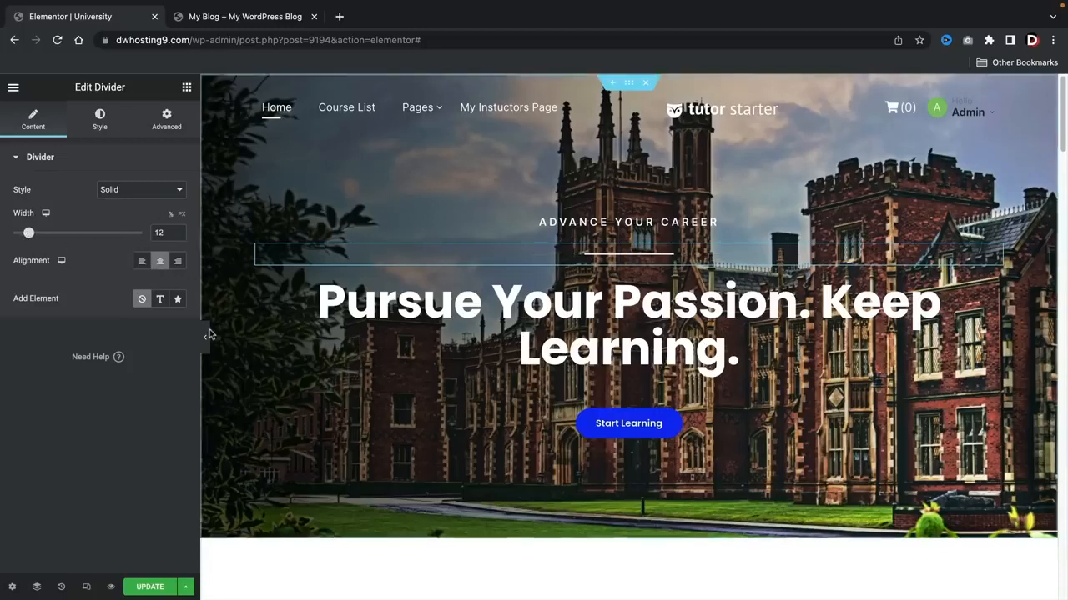
Step: Compare the divider with the one on the example site and reduce its gap to 3
click(208, 19)
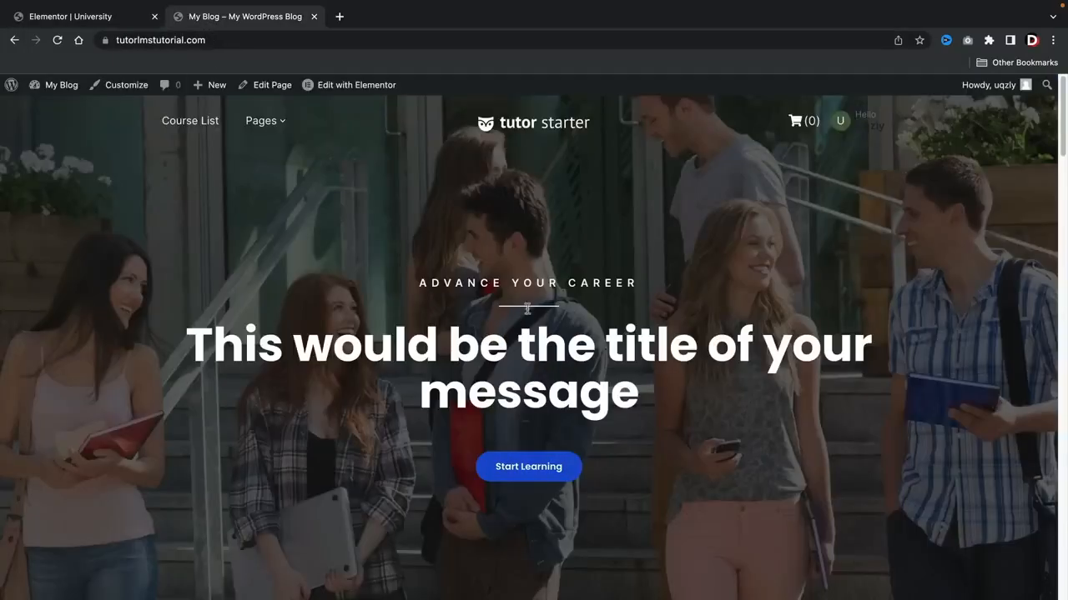
click(124, 20)
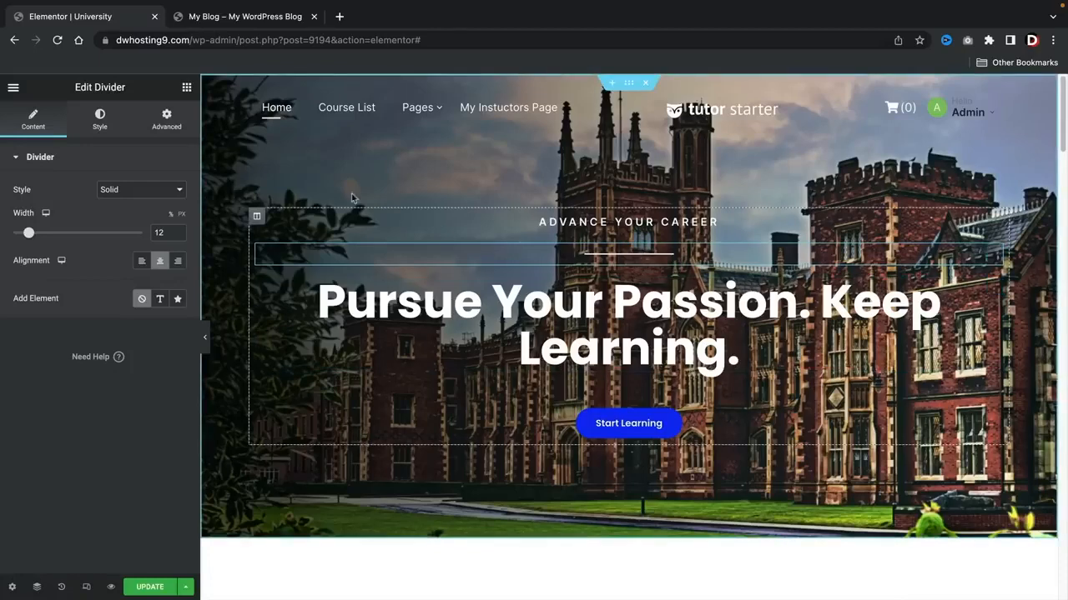
click(104, 120)
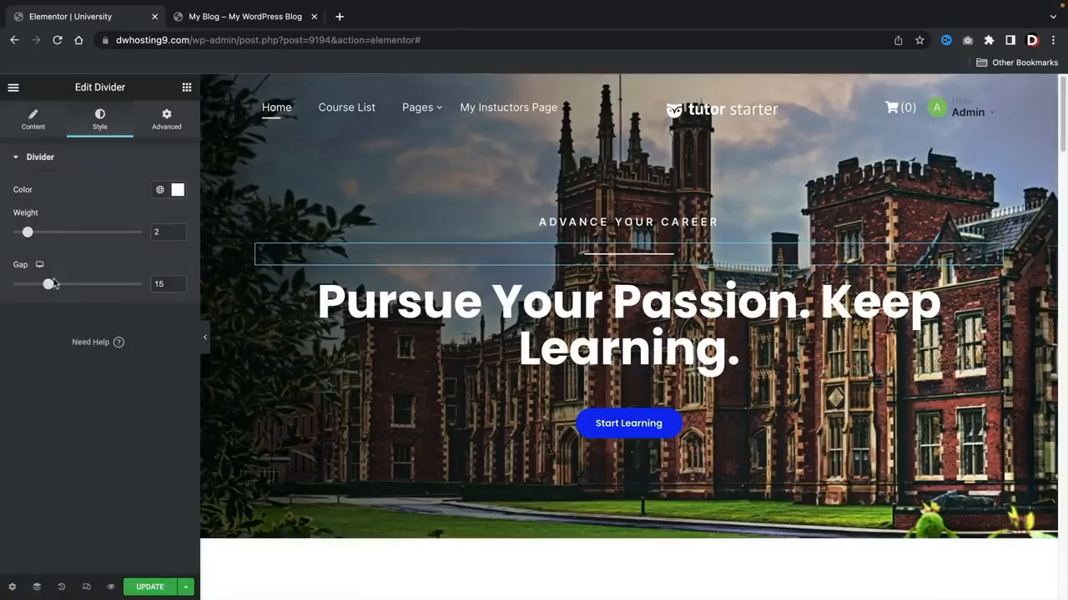
drag(47, 285, 17, 295)
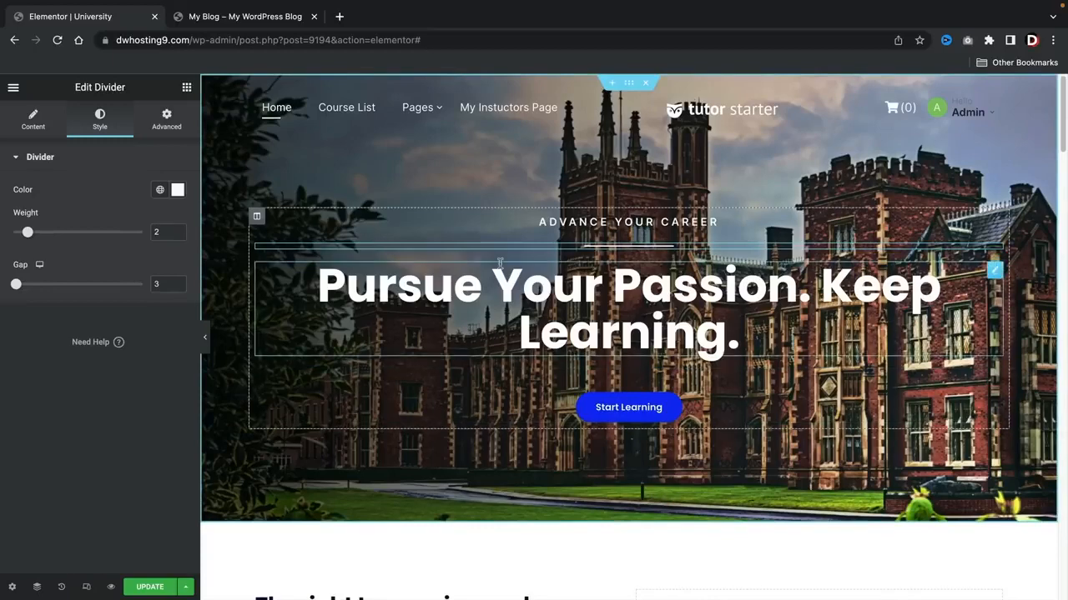
Step: Preview the hero section without the editing panel and compare it with the example site's hero
click(204, 337)
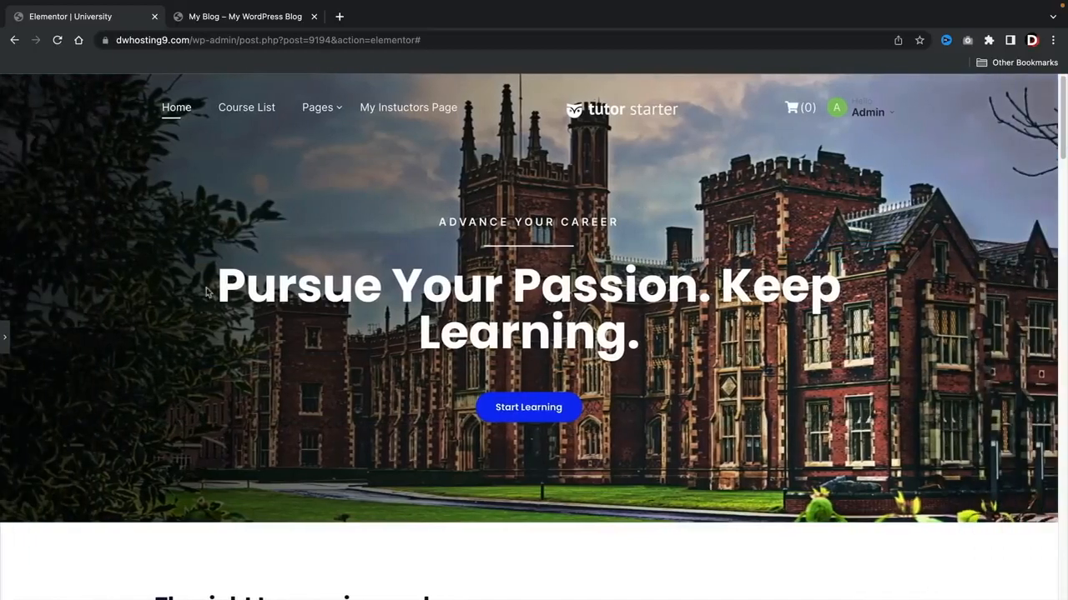
click(238, 26)
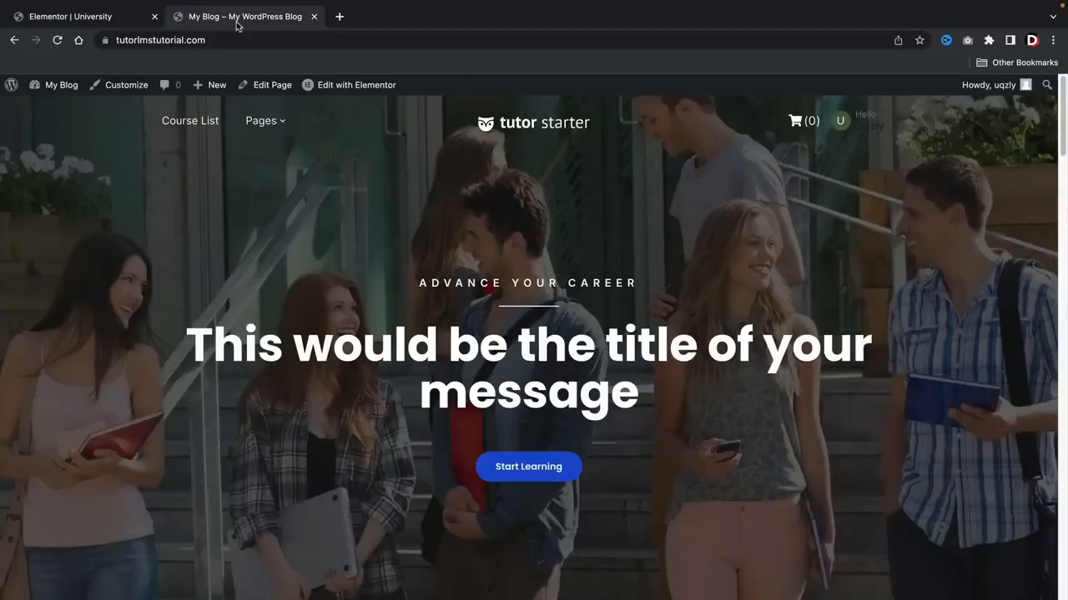
click(104, 23)
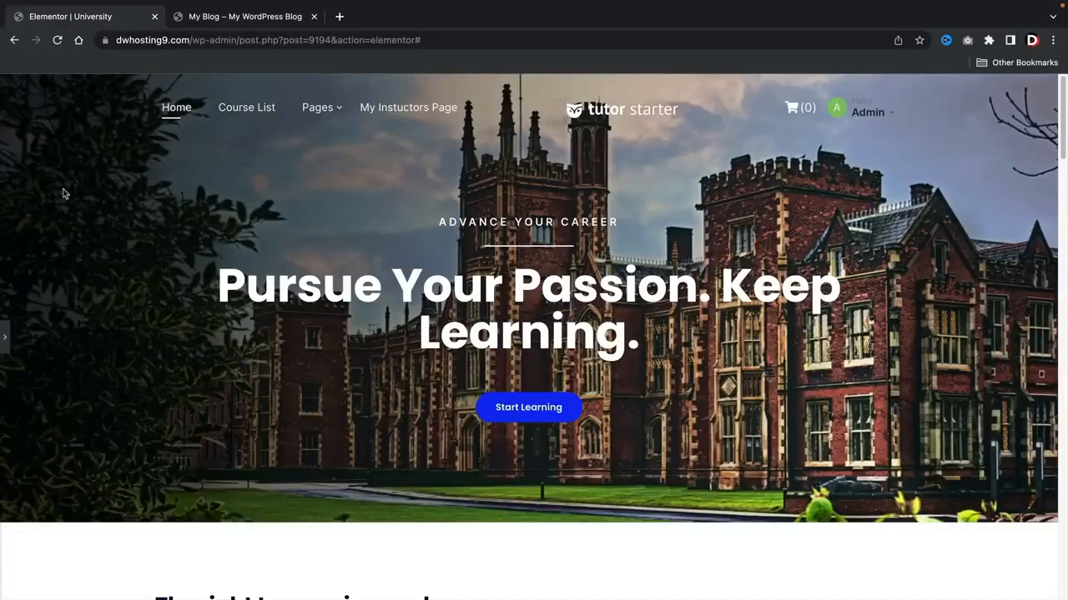
Step: Set the hero section's height to Fit To Screen and preview it without the editing panel
click(5, 337)
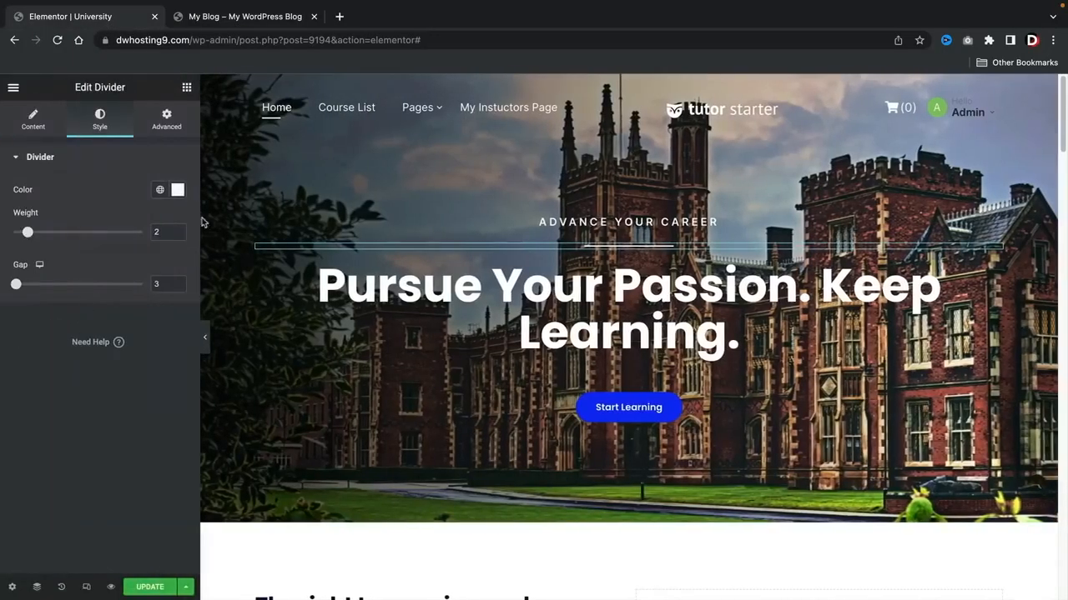
right_click(223, 199)
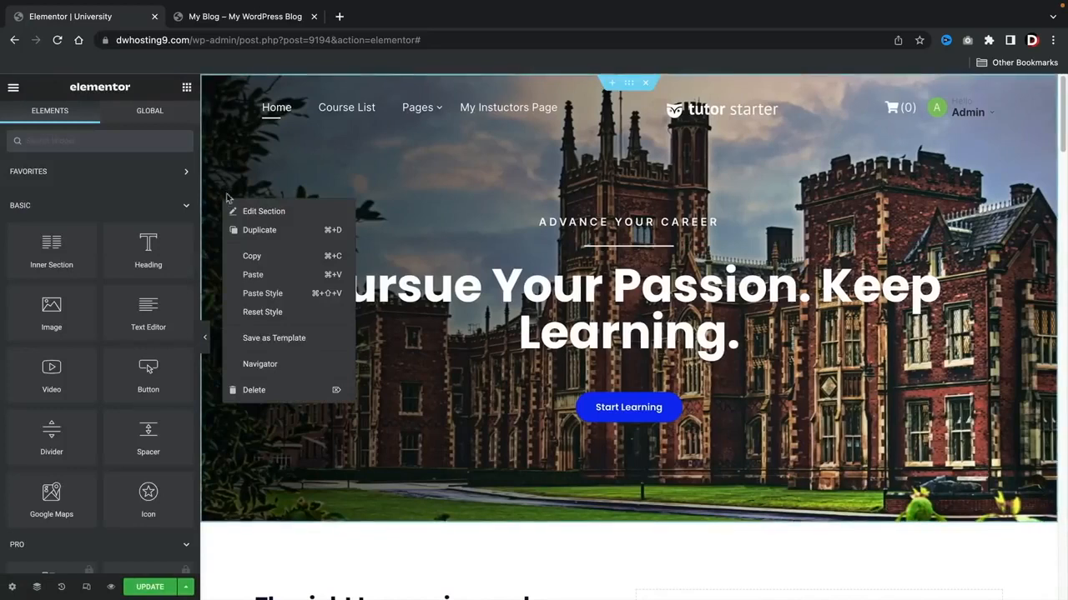
click(245, 213)
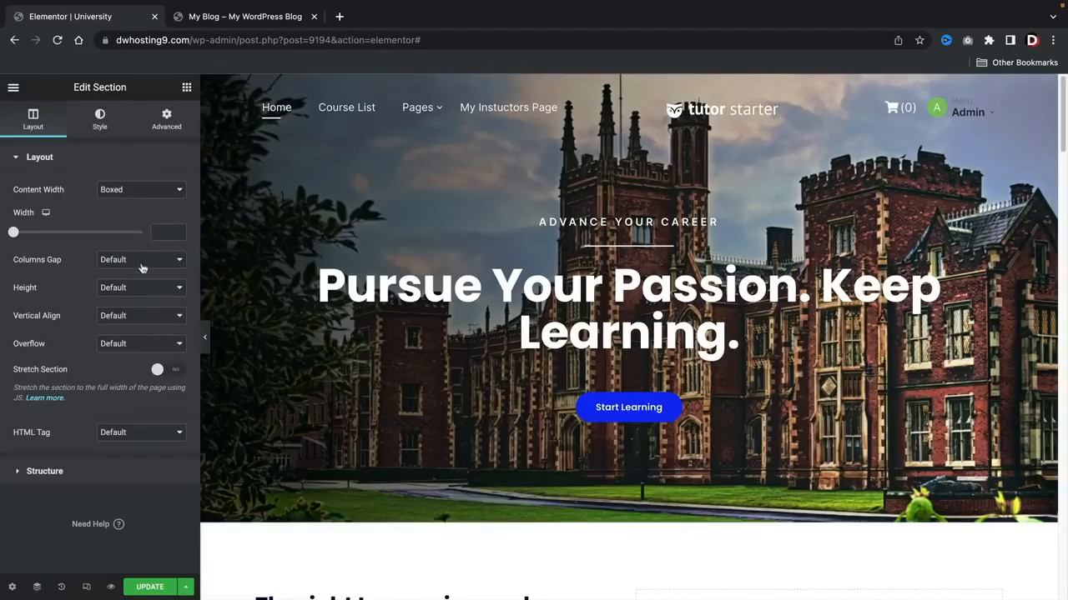
click(138, 288)
click(132, 302)
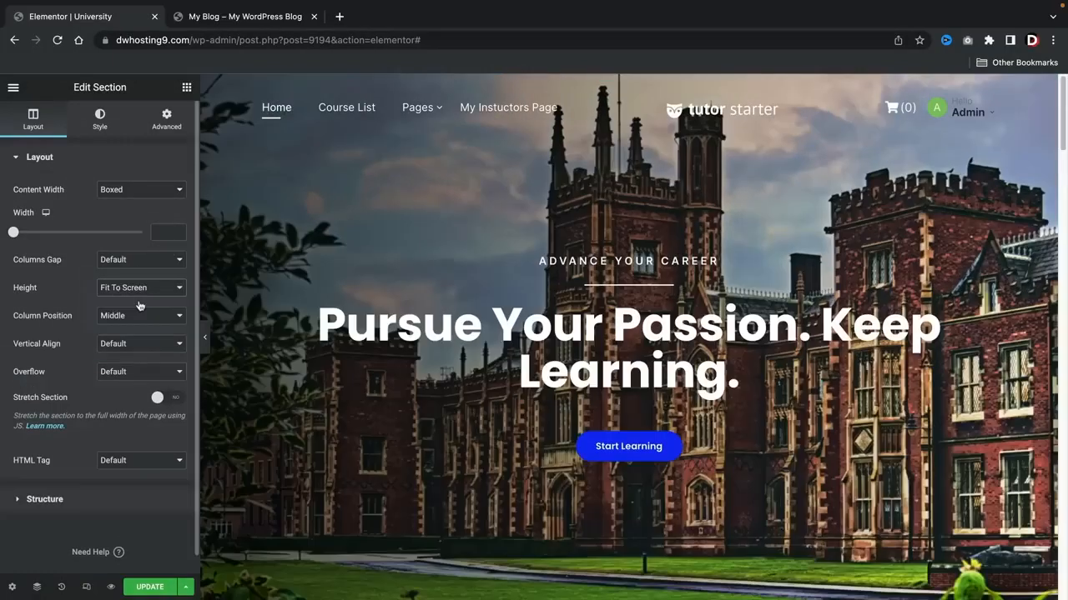
click(206, 341)
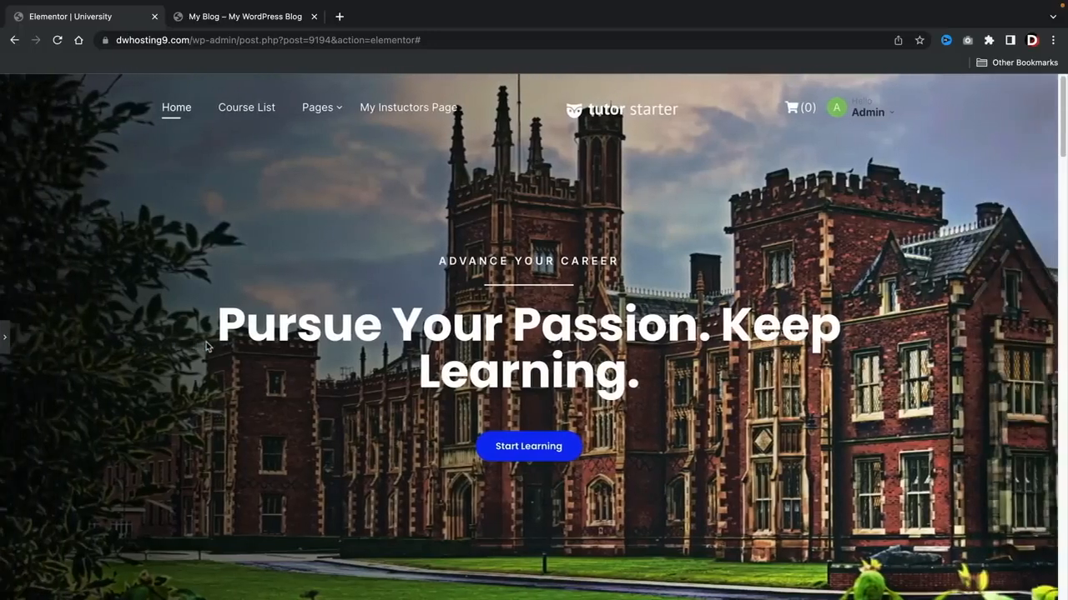
click(5, 337)
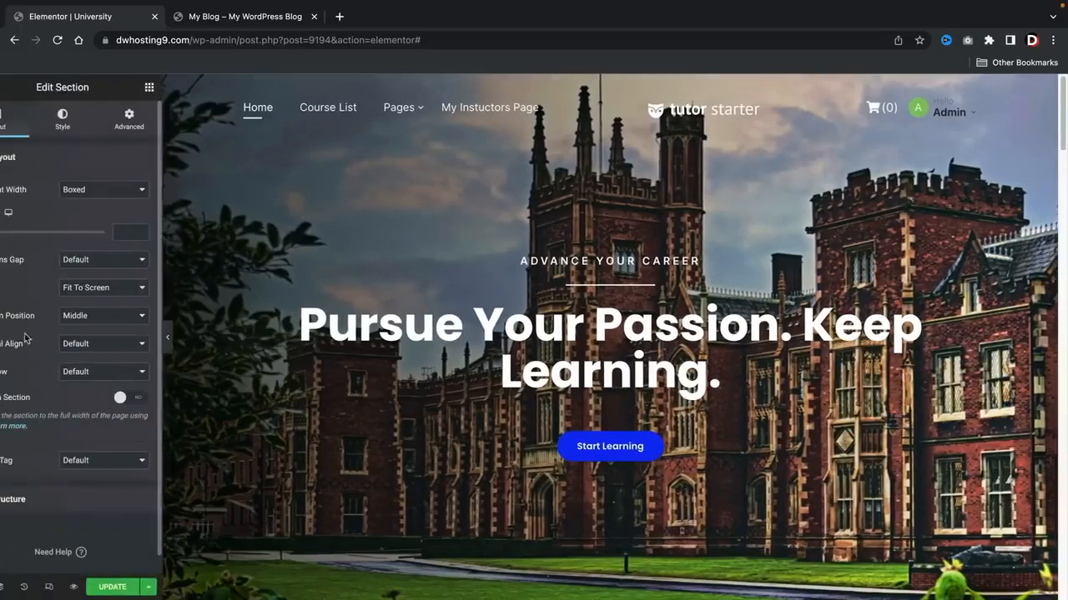
Step: Replace the hero section's background image with home-6-slider-1.jpeg from the media library
right_click(276, 194)
click(276, 195)
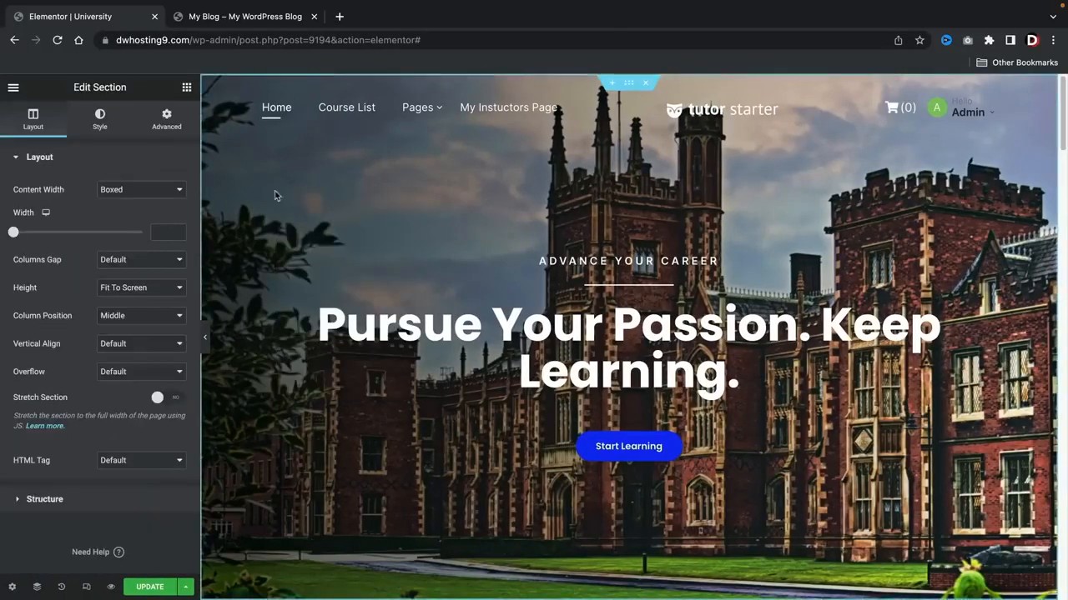
click(105, 128)
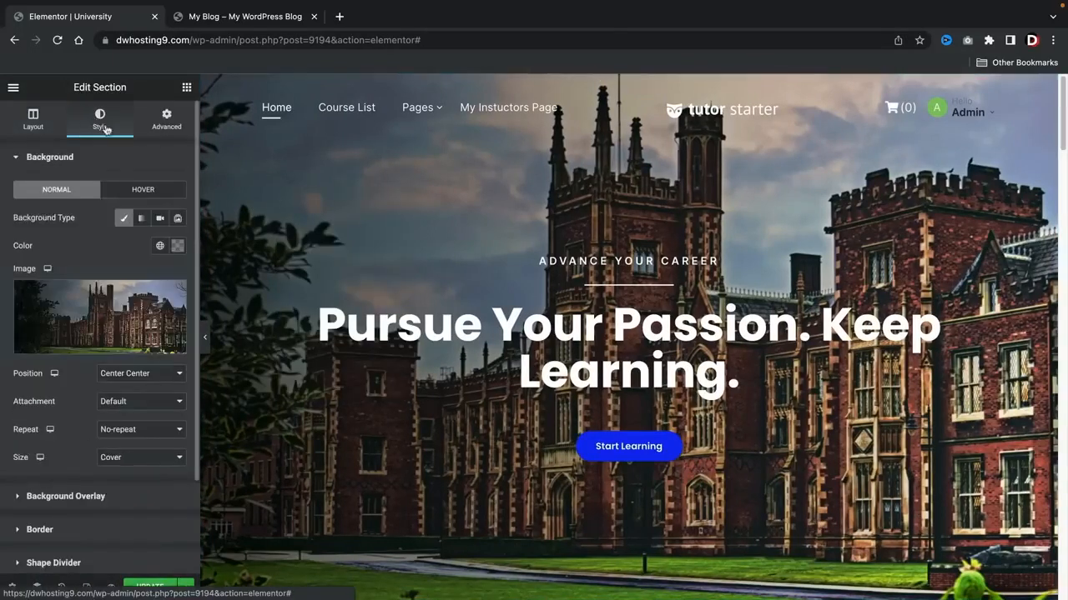
mouse_move(113, 311)
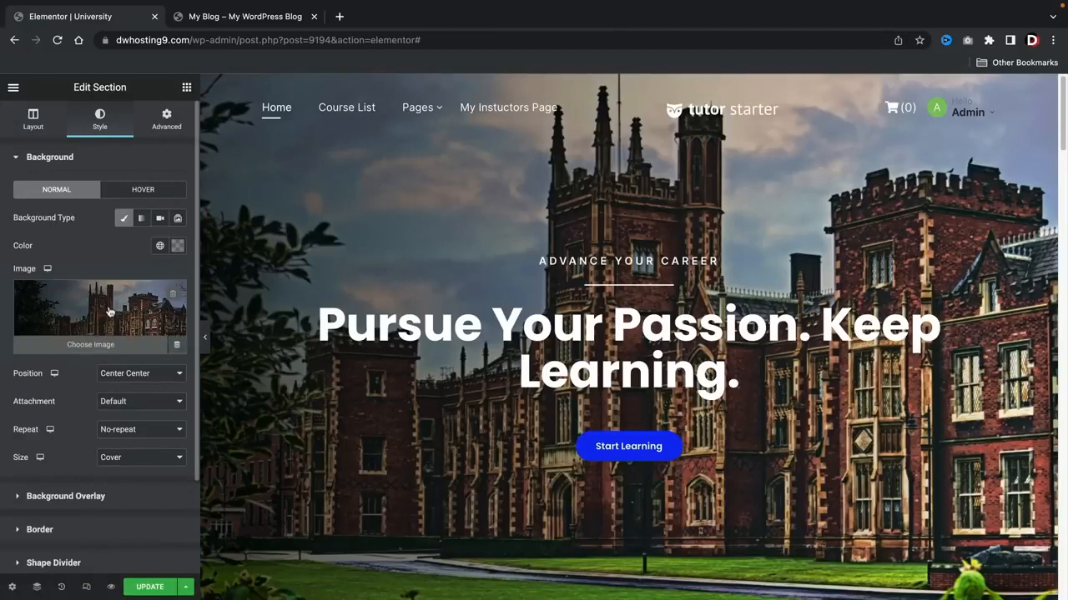
click(109, 311)
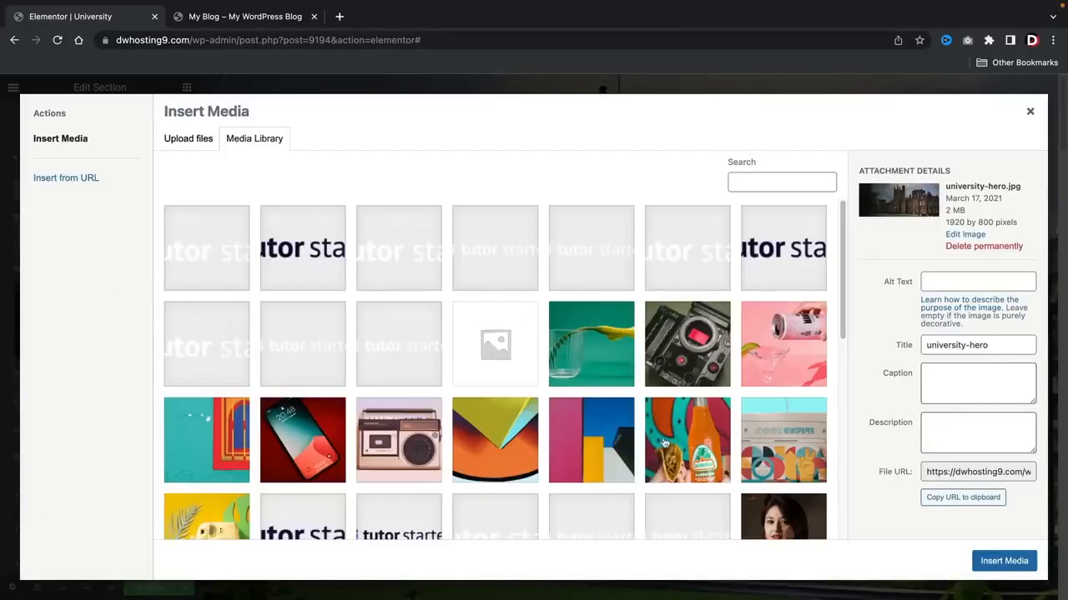
scroll(663, 437, down, 3)
scroll(663, 437, down, 1)
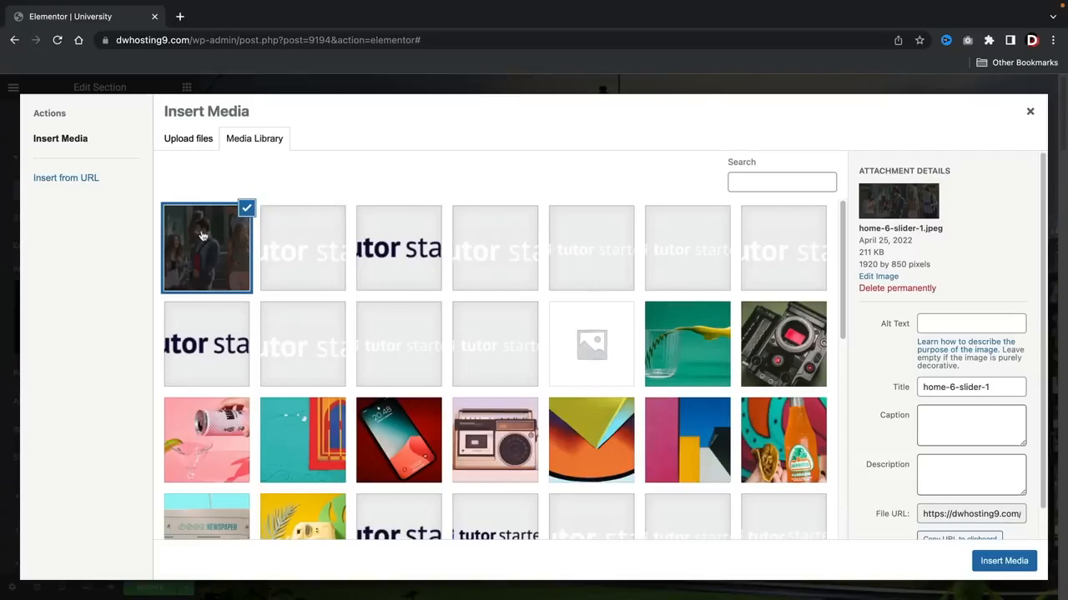
click(982, 563)
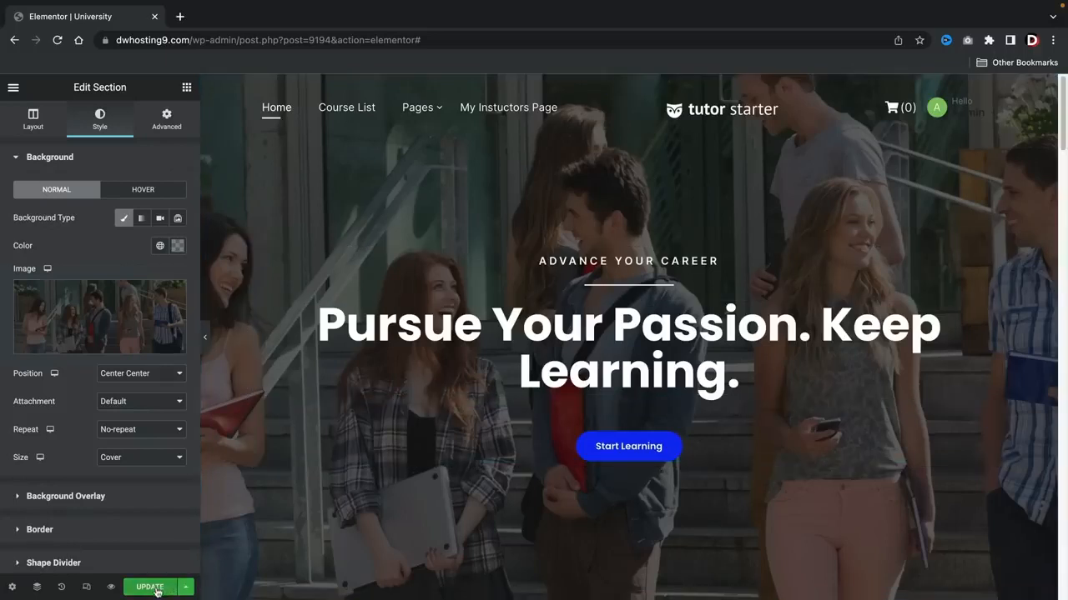
Step: Update the page, check the hero section without the editing panel, and view the live page
click(205, 337)
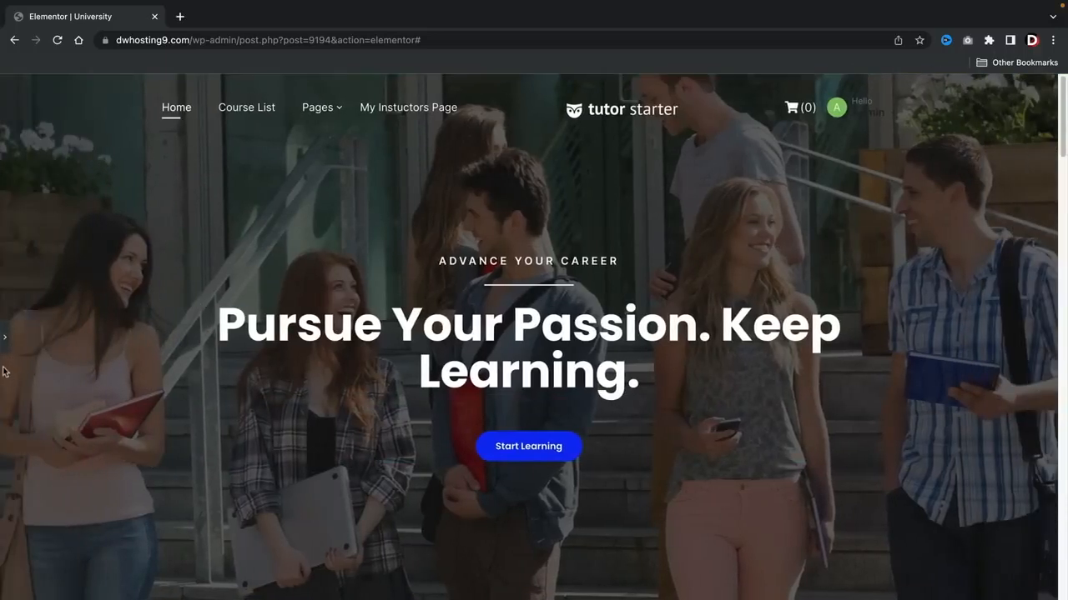
click(3, 339)
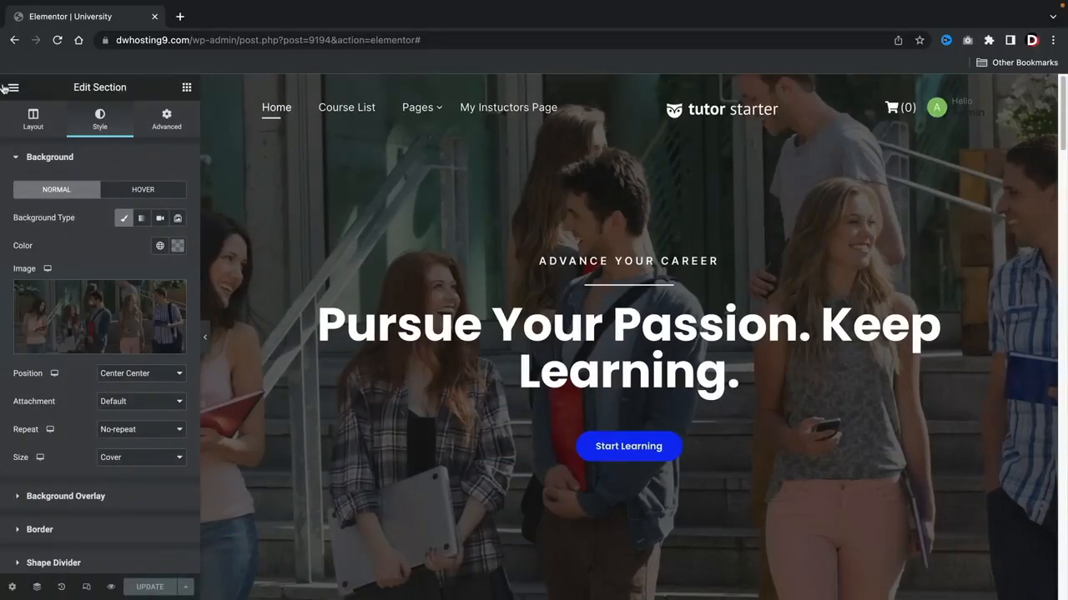
click(13, 87)
click(46, 293)
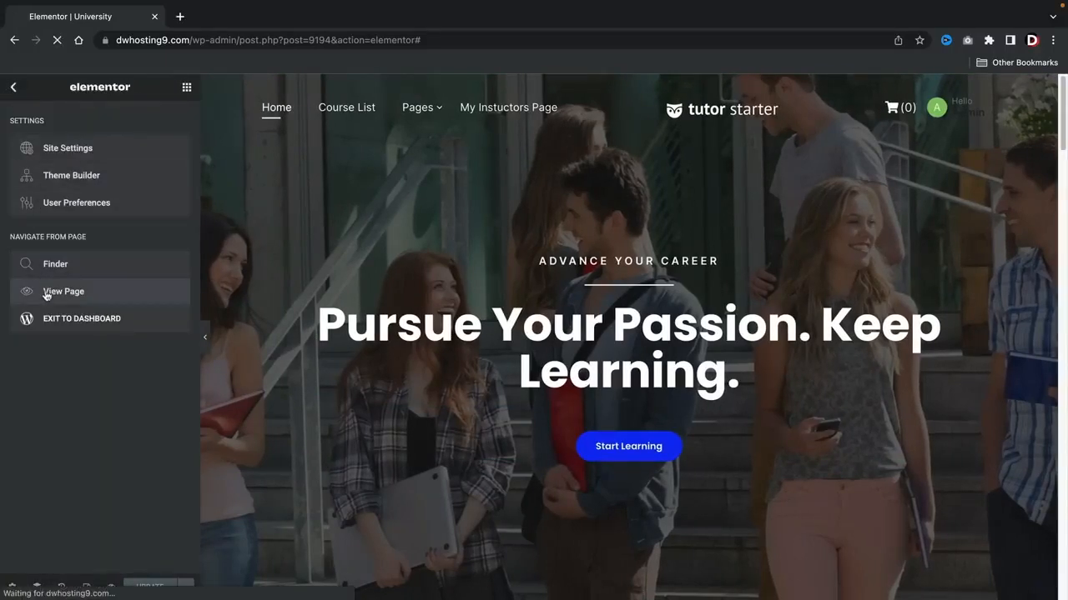